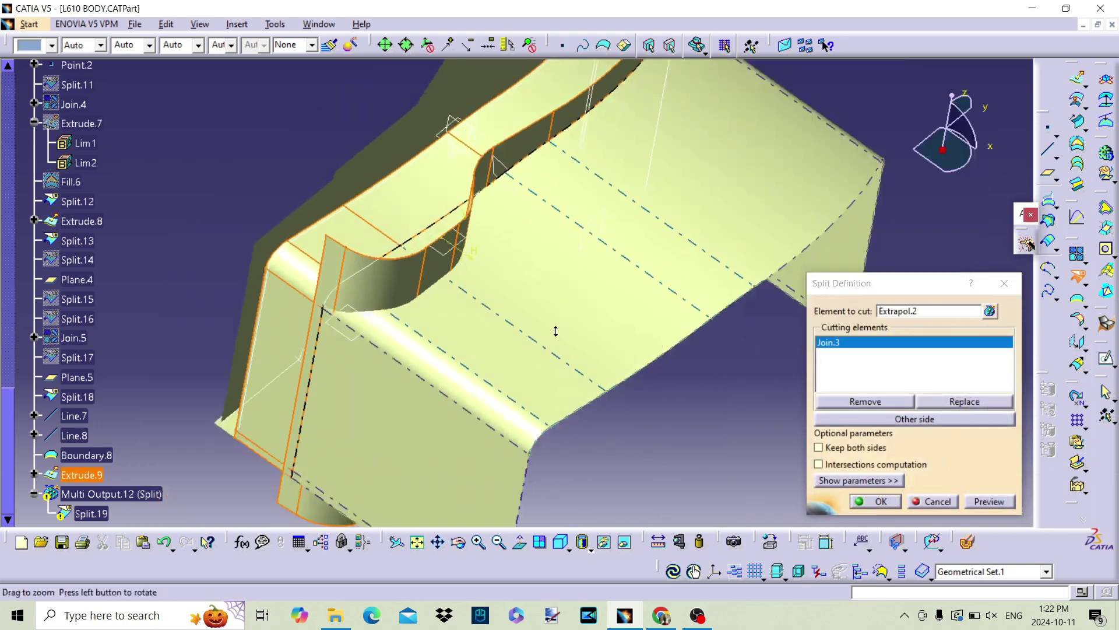
{"action": "left_click", "coordinate": [881, 503]}
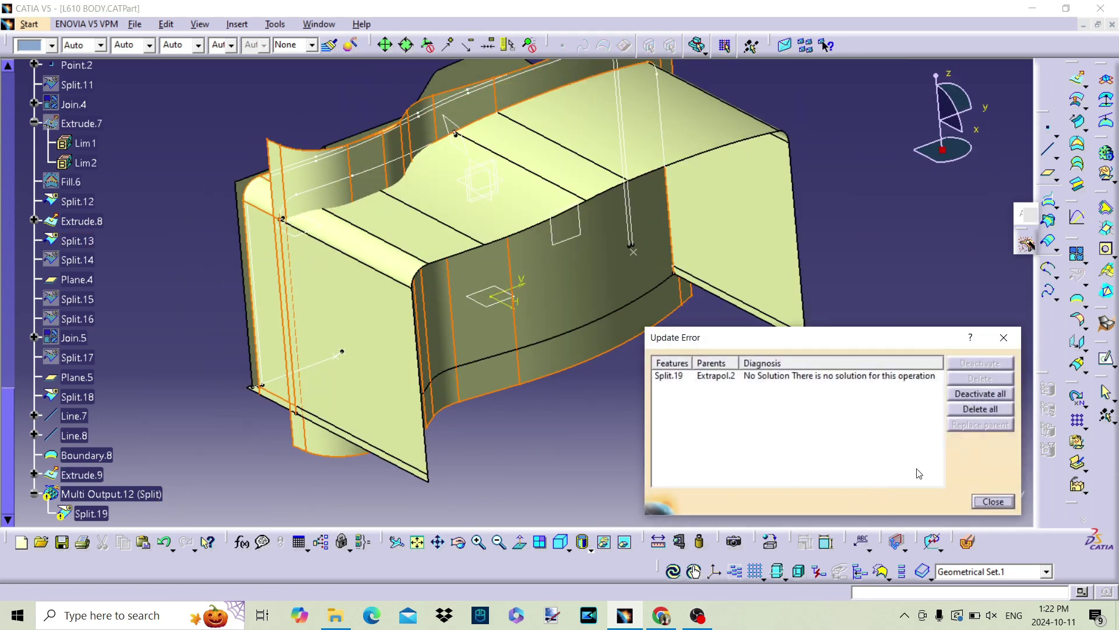
{"action": "left_click", "coordinate": [992, 505]}
{"action": "left_click", "coordinate": [931, 501]}
Step: Split the extruded wall Extrude.9 with the front surface Extrude.4 as the cutting element
{"action": "middle_click_drag", "start_coordinate": [729, 379], "coordinate": [589, 389]}
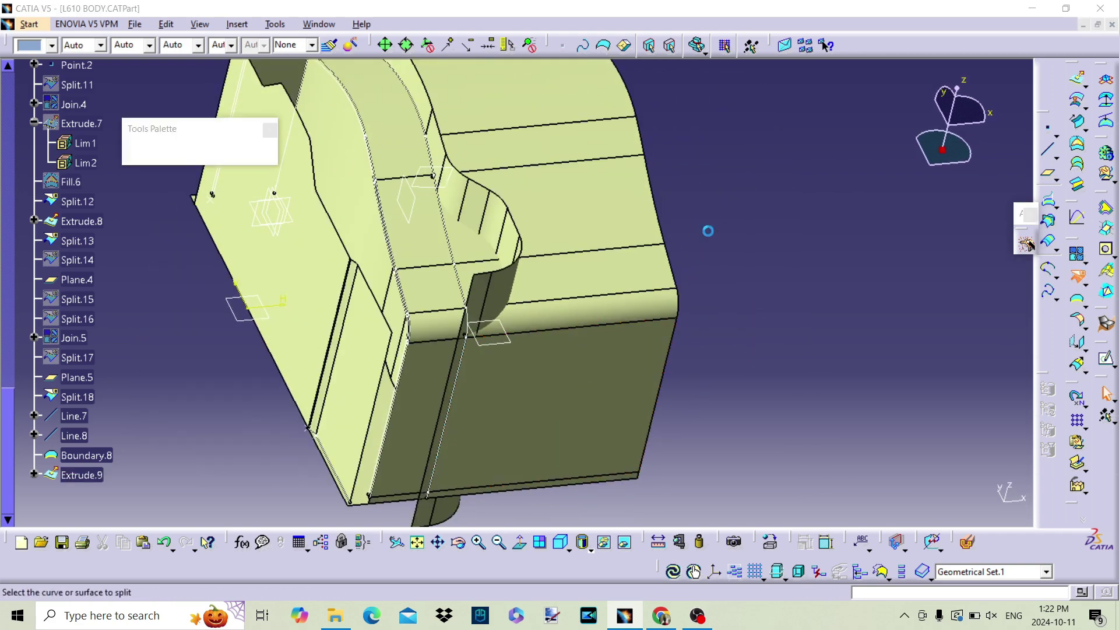
{"action": "left_click", "coordinate": [1027, 244]}
{"action": "left_click", "coordinate": [479, 248]}
{"action": "left_click", "coordinate": [488, 217]}
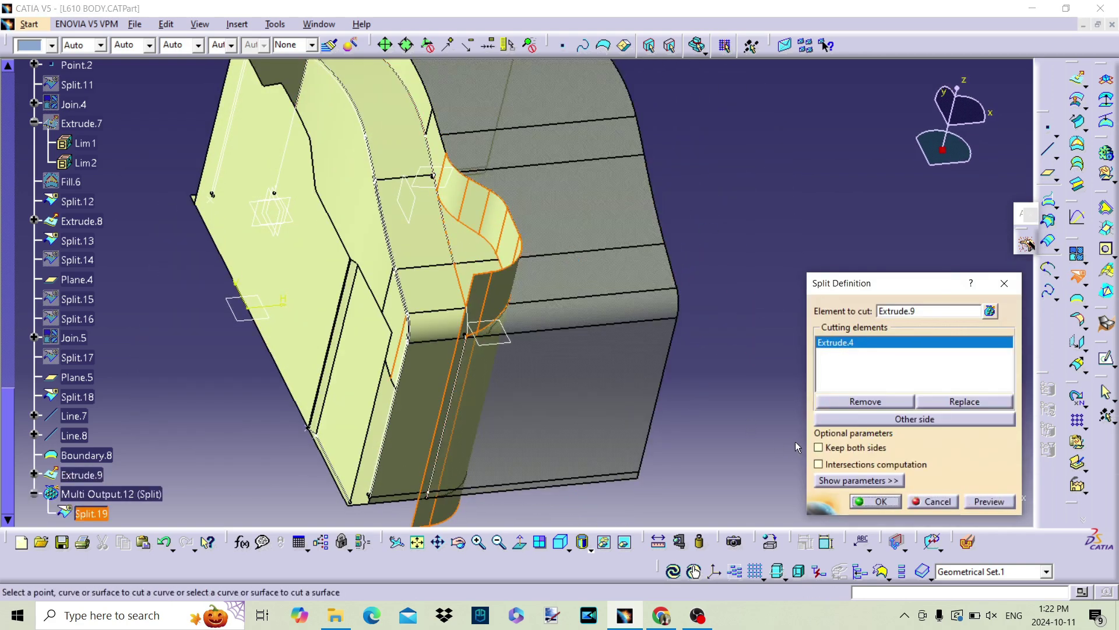
{"action": "left_click", "coordinate": [875, 501]}
Step: Bring the hidden front surface with the raised circular lens feature back into the visible space
{"action": "middle_click_drag", "start_coordinate": [641, 361], "coordinate": [696, 266]}
{"action": "left_click", "coordinate": [727, 232]}
{"action": "middle_click_drag", "start_coordinate": [727, 232], "coordinate": [703, 265]}
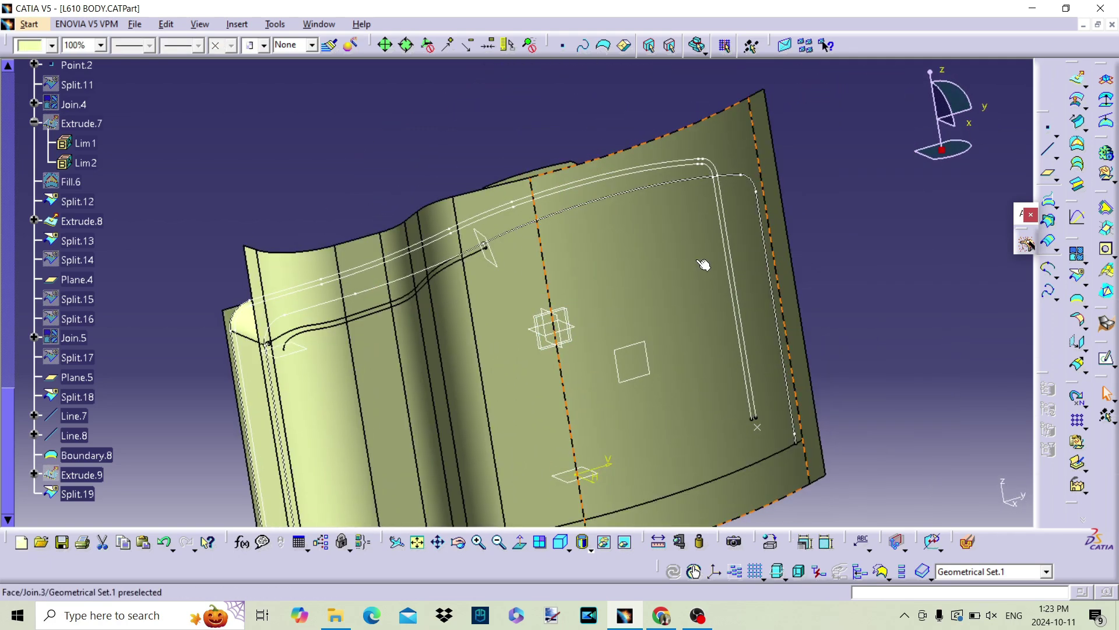
{"action": "left_click", "coordinate": [625, 546]}
{"action": "right_click", "coordinate": [513, 111]}
{"action": "left_click", "coordinate": [583, 154]}
{"action": "left_click", "coordinate": [623, 542]}
{"action": "middle_click_drag", "start_coordinate": [590, 344], "coordinate": [488, 270]}
{"action": "middle_click_drag", "start_coordinate": [780, 313], "coordinate": [697, 315]}
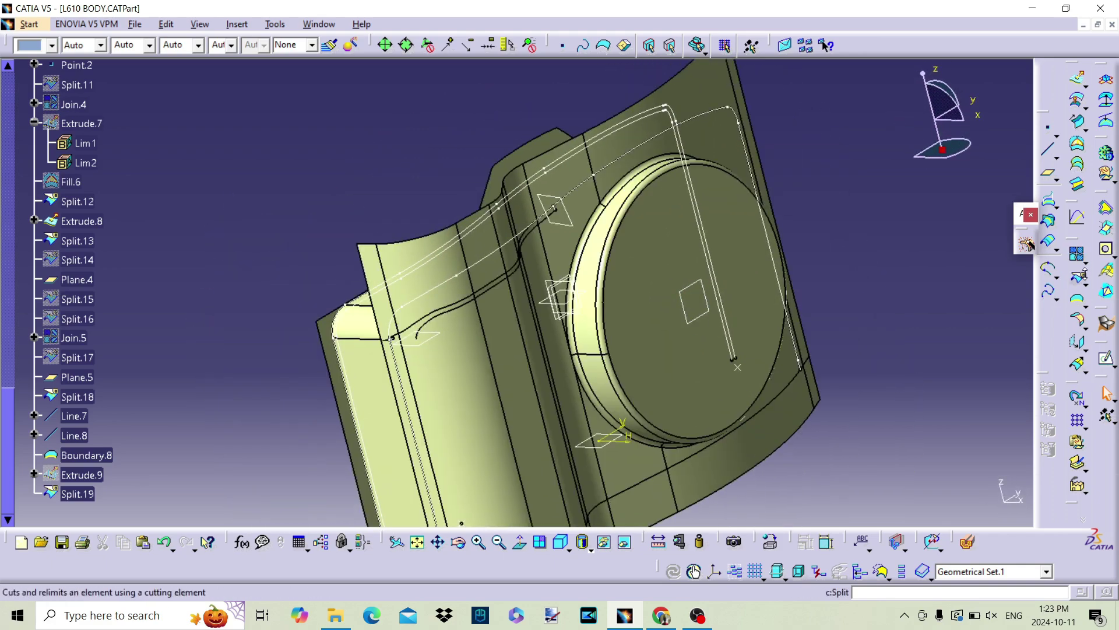
{"action": "left_click", "coordinate": [1080, 317]}
{"action": "left_click", "coordinate": [647, 268]}
{"action": "middle_click_drag", "start_coordinate": [647, 267], "coordinate": [711, 246]}
{"action": "middle_click_drag", "start_coordinate": [586, 247], "coordinate": [520, 230]}
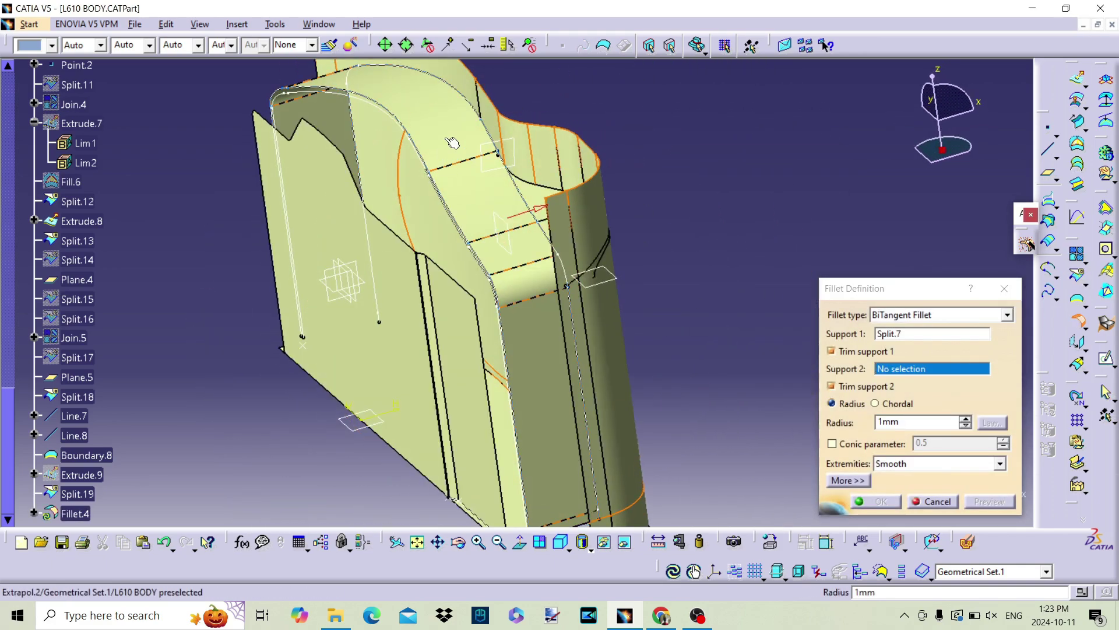
{"action": "left_click", "coordinate": [938, 503]}
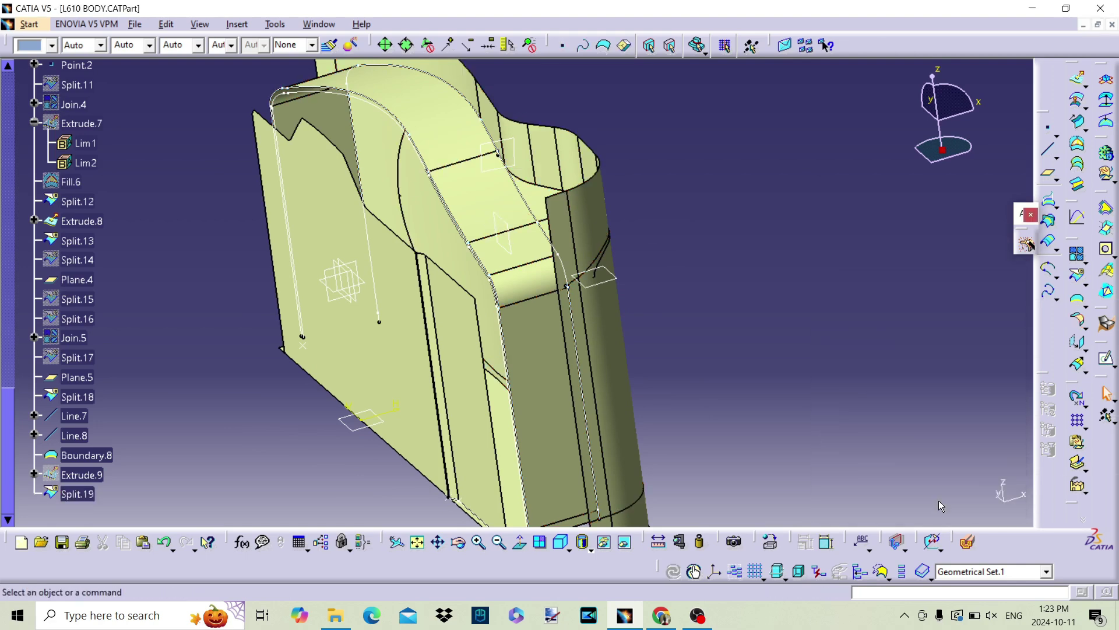
Step: Join the trimmed wall surface Split.19 with the adjoining side surface of the camera body
{"action": "left_click", "coordinate": [1080, 256]}
{"action": "left_click", "coordinate": [544, 208]}
{"action": "left_click", "coordinate": [502, 202]}
{"action": "left_click", "coordinate": [876, 502]}
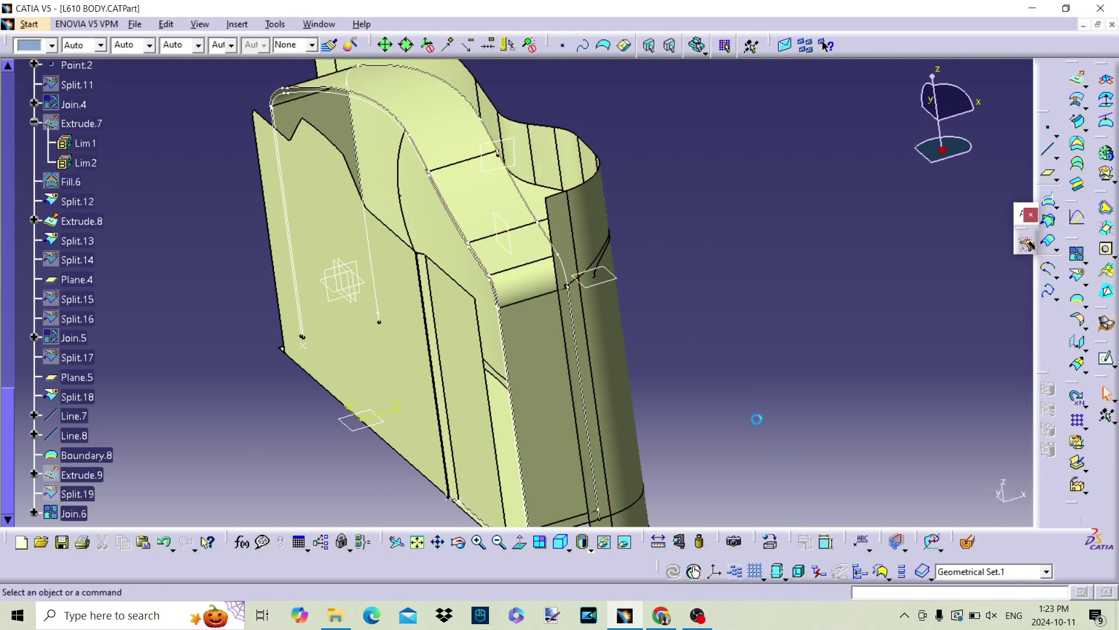
Step: Create a 1 mm BiTangent fillet between Extrude.4 and Join.6, trimming both supports
{"action": "left_click", "coordinate": [1080, 303]}
{"action": "left_click", "coordinate": [555, 174]}
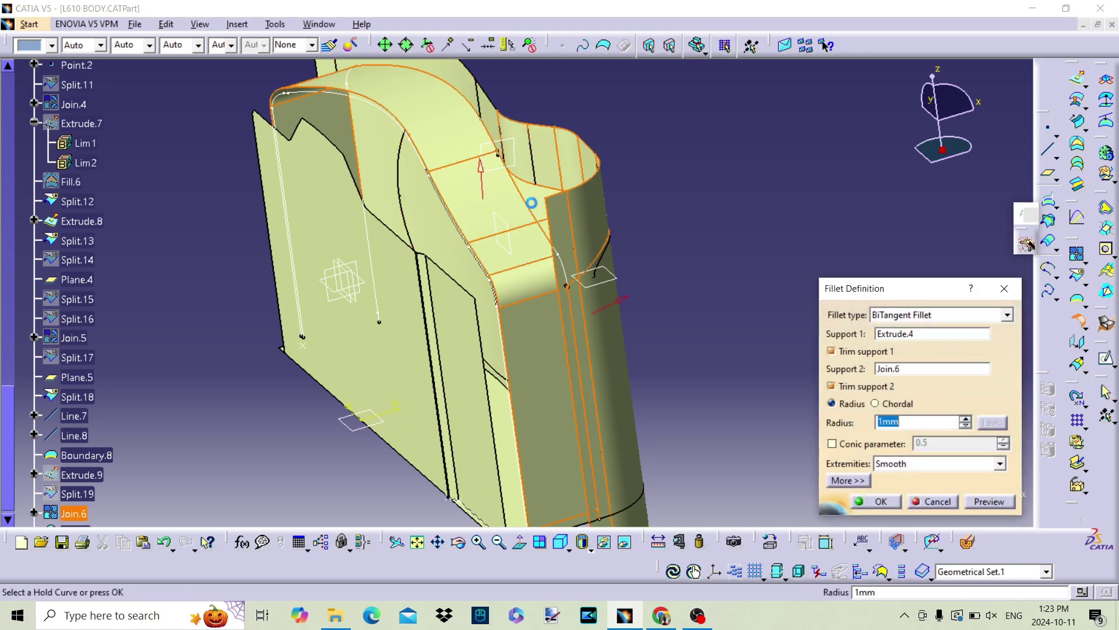
{"action": "left_click", "coordinate": [624, 303]}
{"action": "middle_click_drag", "start_coordinate": [624, 303], "coordinate": [497, 297]}
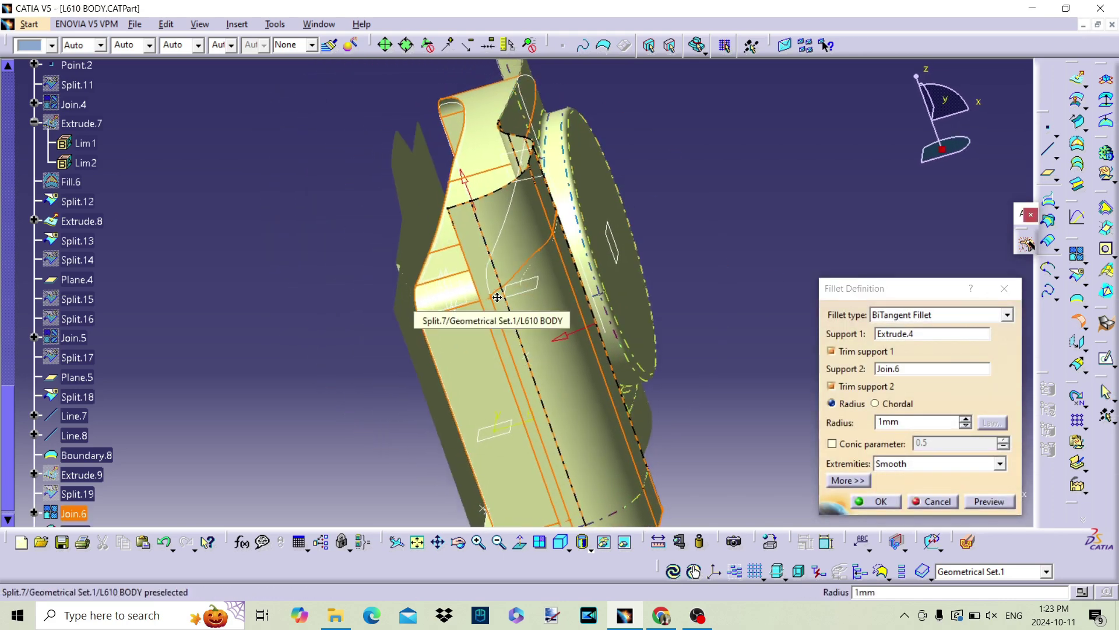
{"action": "left_click", "coordinate": [463, 178]}
{"action": "left_click", "coordinate": [987, 503]}
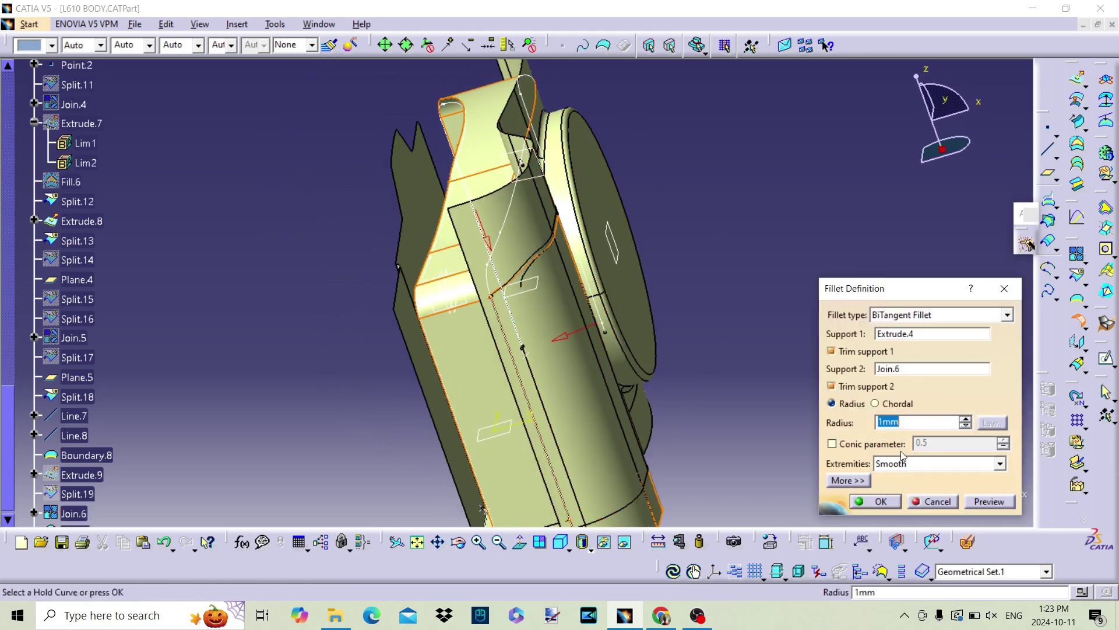
{"action": "left_click", "coordinate": [881, 500]}
Step: Hide the Split.7 surface and undo the visibility change
{"action": "middle_click_drag", "start_coordinate": [728, 420], "coordinate": [458, 218]}
{"action": "right_click", "coordinate": [423, 201]}
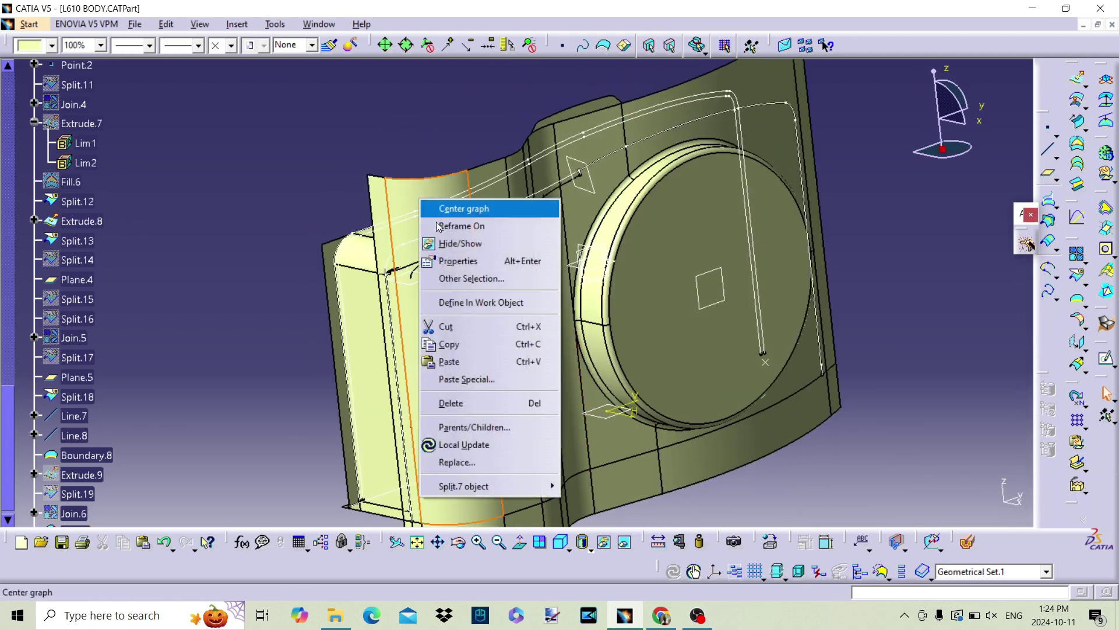
{"action": "left_click", "coordinate": [455, 244]}
{"action": "left_click", "coordinate": [166, 542]}
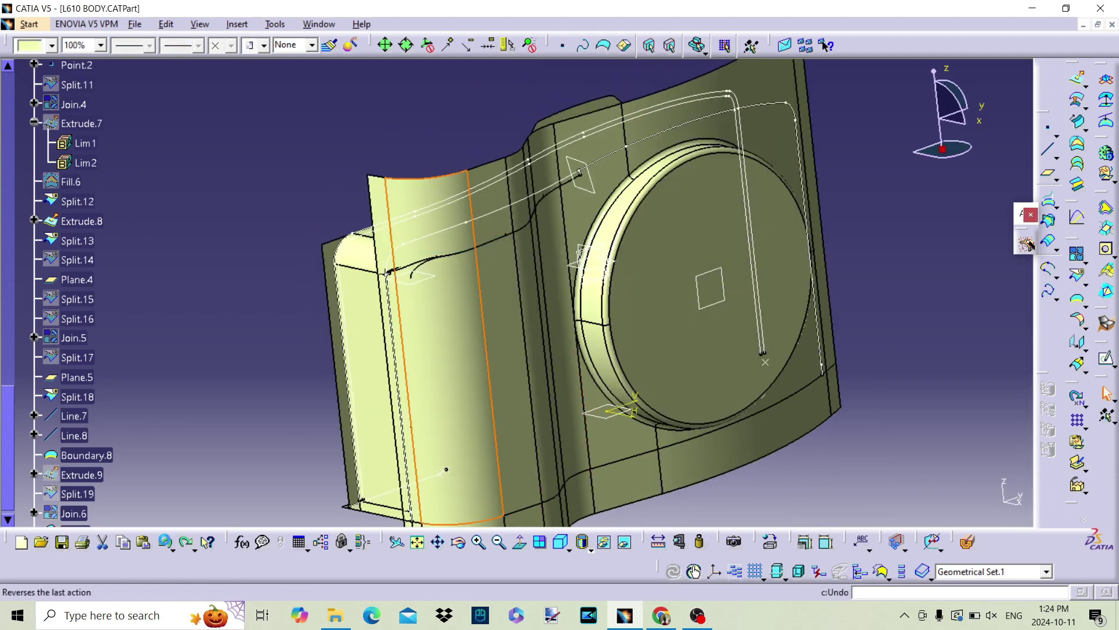
{"action": "left_click", "coordinate": [165, 541]}
{"action": "mouse_move", "coordinate": [653, 292]}
{"action": "middle_mouse_down"}
{"action": "mouse_move", "coordinate": [620, 408]}
{"action": "mouse_move", "coordinate": [659, 309]}
{"action": "middle_mouse_up"}
{"action": "right_click", "coordinate": [681, 320]}
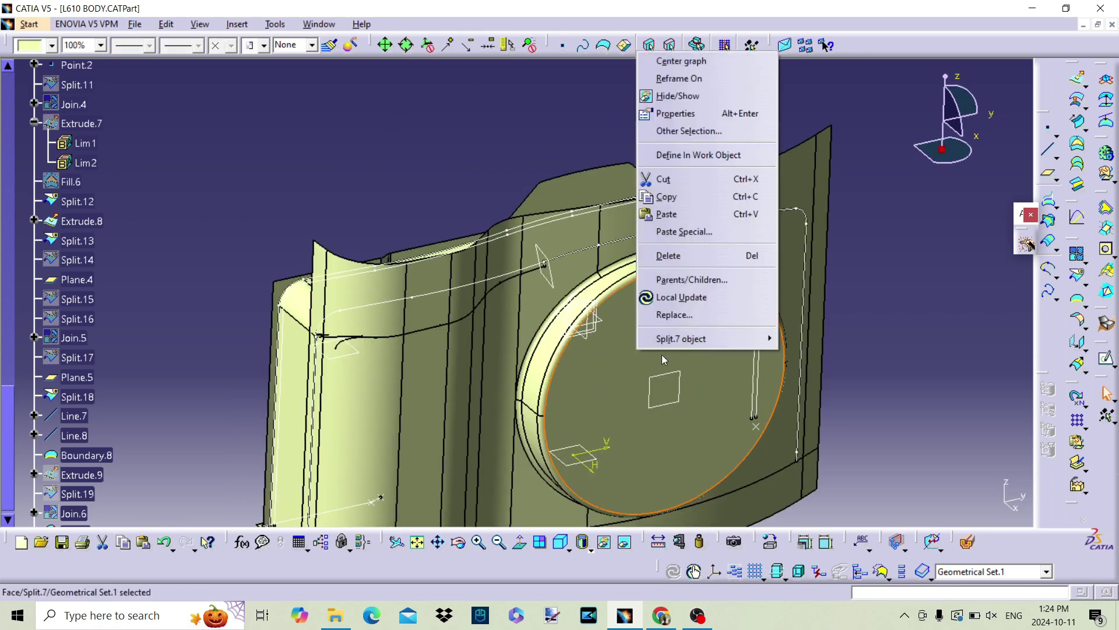
{"action": "left_click", "coordinate": [190, 379]}
Step: Hide Split.7 and show the joined front surface Join.3
{"action": "scroll", "coordinate": [155, 368], "scroll_direction": "down", "scroll_amount": 4}
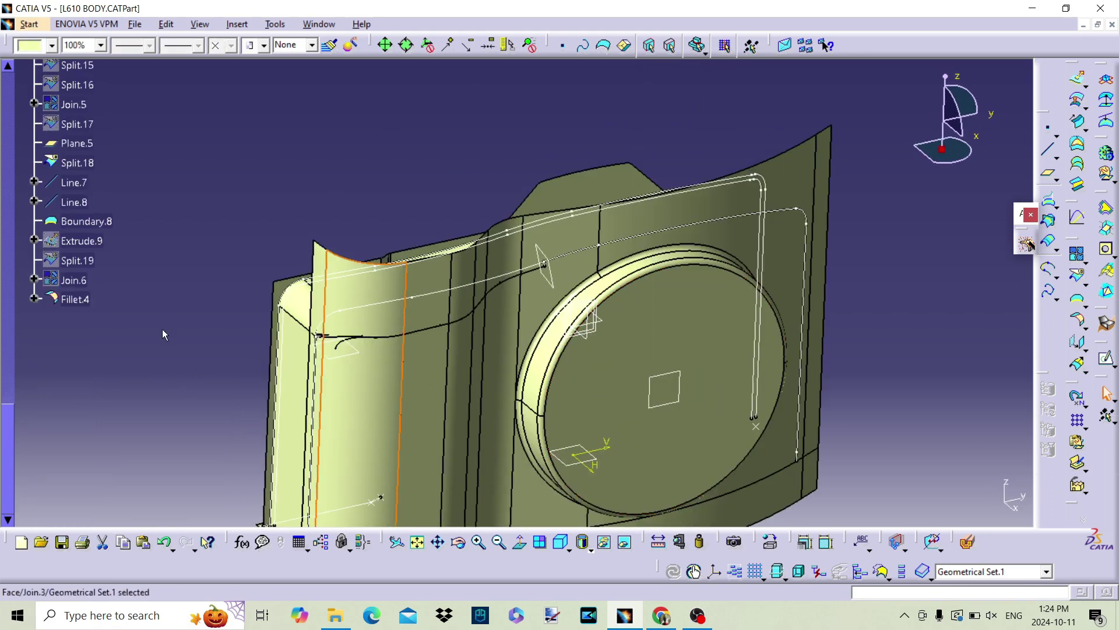
{"action": "scroll", "coordinate": [125, 360], "scroll_direction": "up", "scroll_amount": 12}
{"action": "right_click", "coordinate": [80, 230]}
{"action": "left_click", "coordinate": [381, 295]}
{"action": "right_click", "coordinate": [141, 379]}
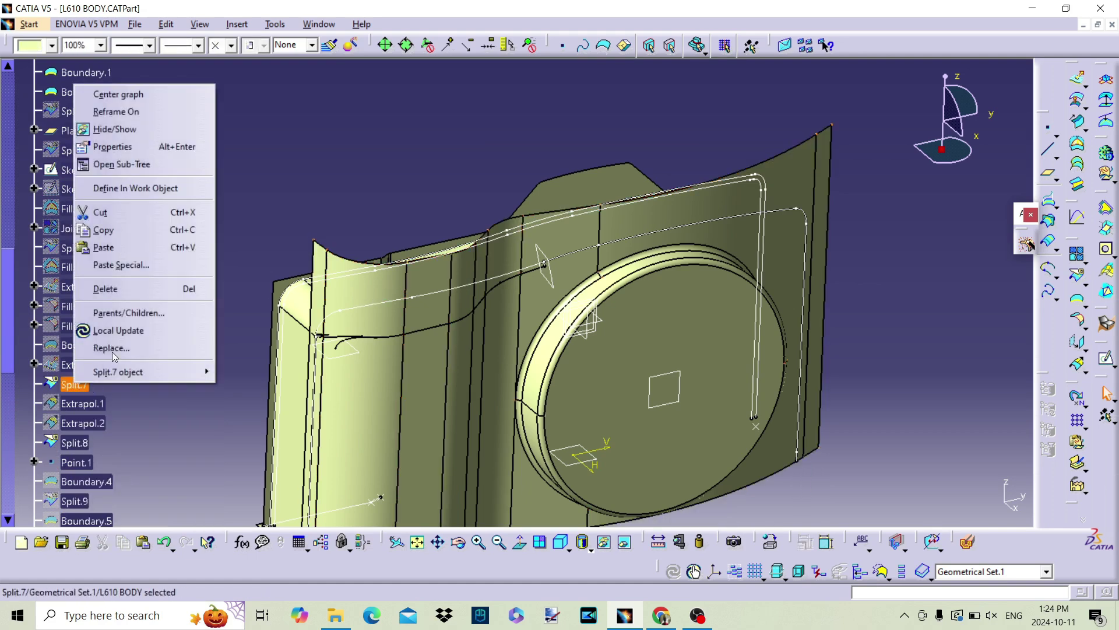
{"action": "left_click", "coordinate": [126, 129]}
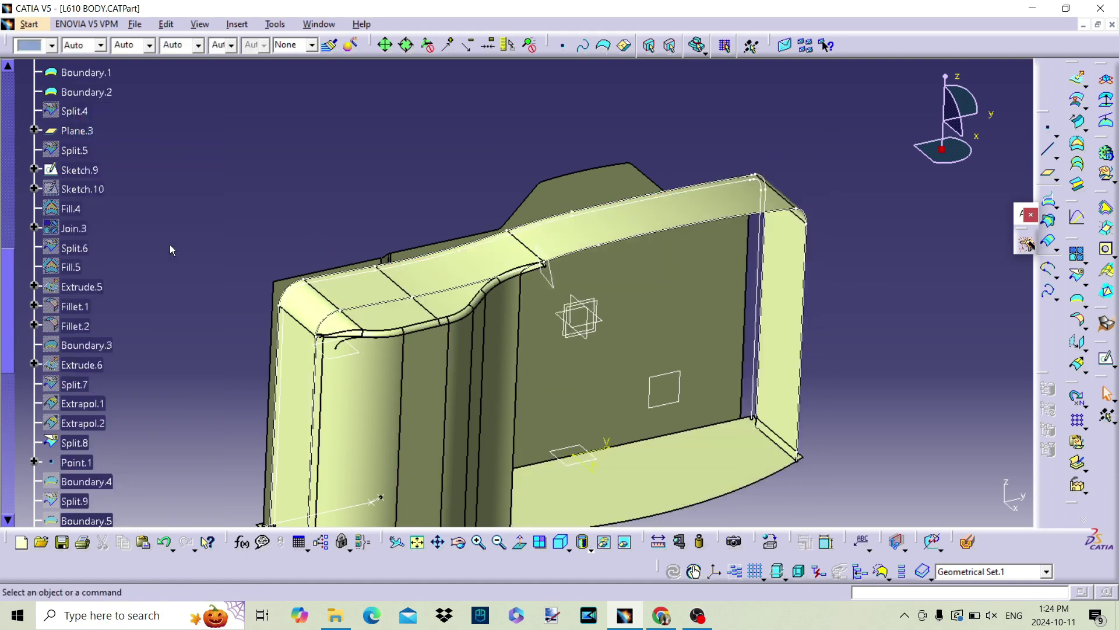
{"action": "right_click", "coordinate": [83, 232]}
{"action": "left_click", "coordinate": [117, 275]}
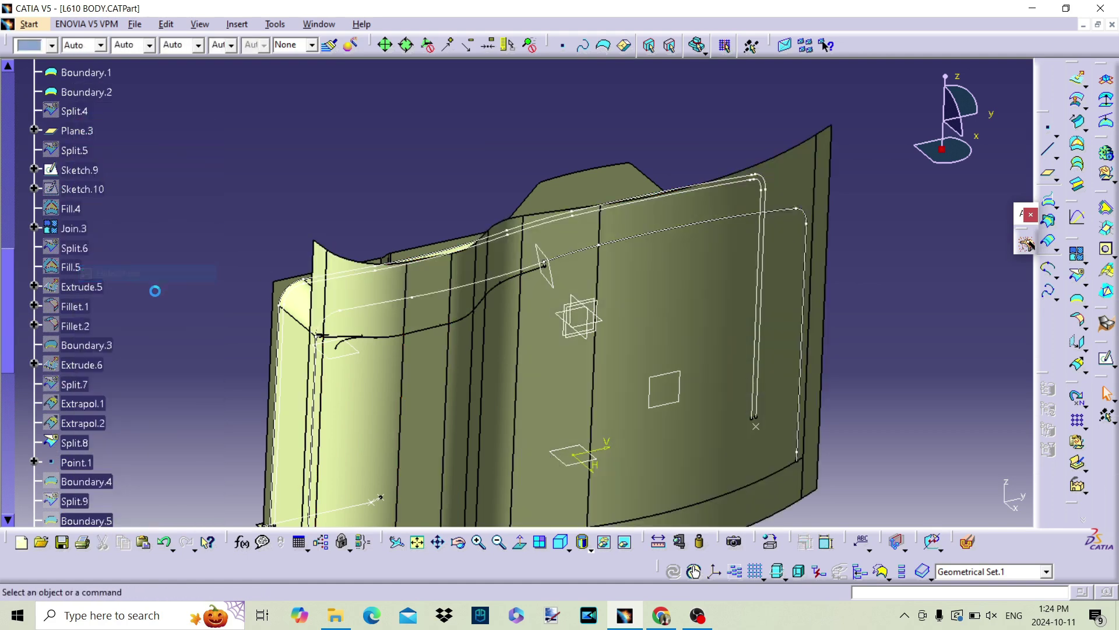
Step: Delete the fillet Fillet.4 from the geometrical set
{"action": "scroll", "coordinate": [143, 377], "scroll_direction": "down", "scroll_amount": 12}
{"action": "right_click", "coordinate": [82, 441]}
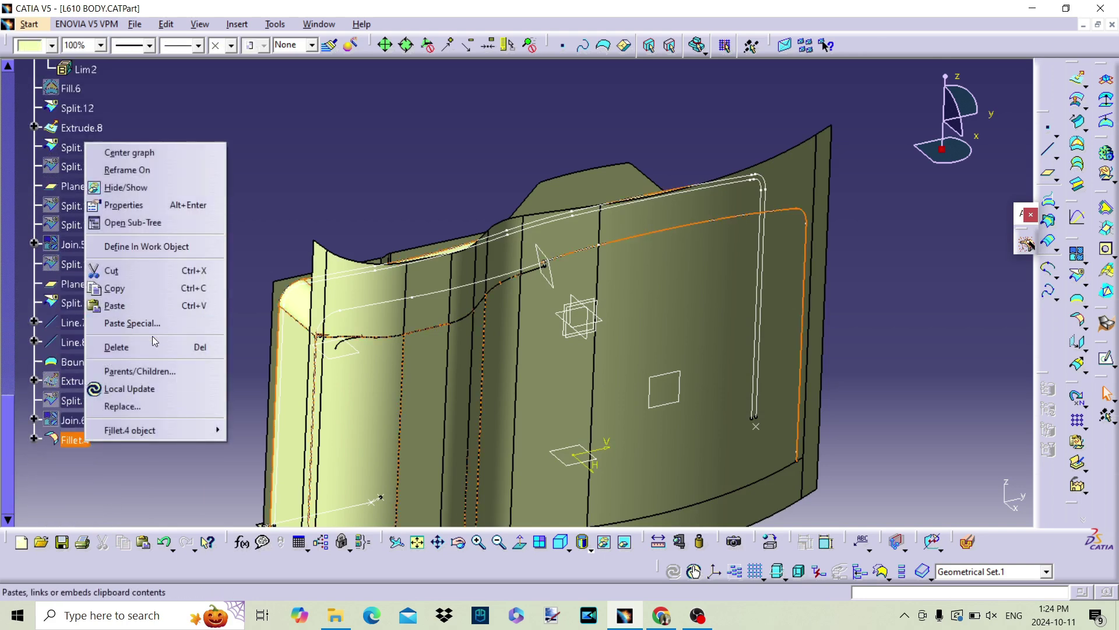
{"action": "left_click", "coordinate": [216, 346]}
{"action": "left_click", "coordinate": [940, 502]}
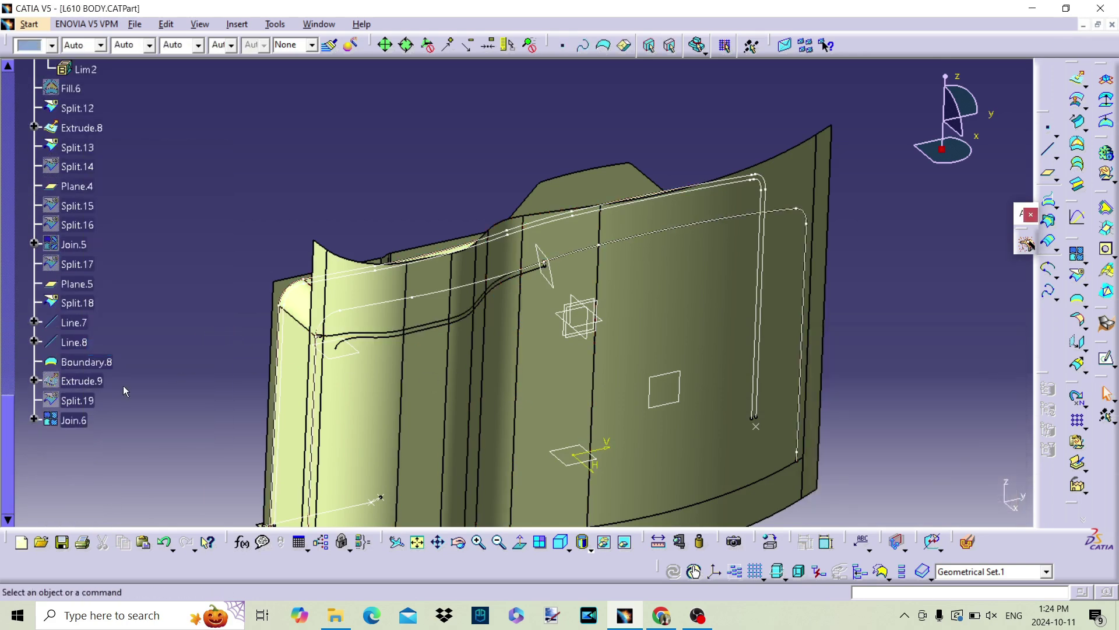
{"action": "scroll", "coordinate": [113, 320], "scroll_direction": "up", "scroll_amount": 12}
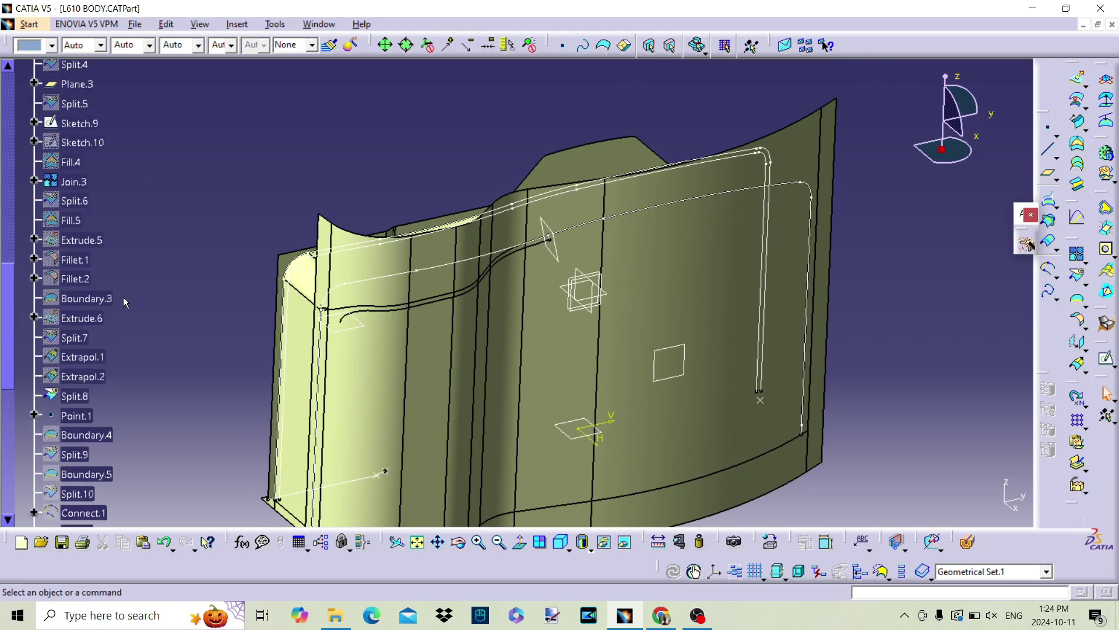
{"action": "right_click", "coordinate": [74, 182]}
{"action": "left_click", "coordinate": [116, 225]}
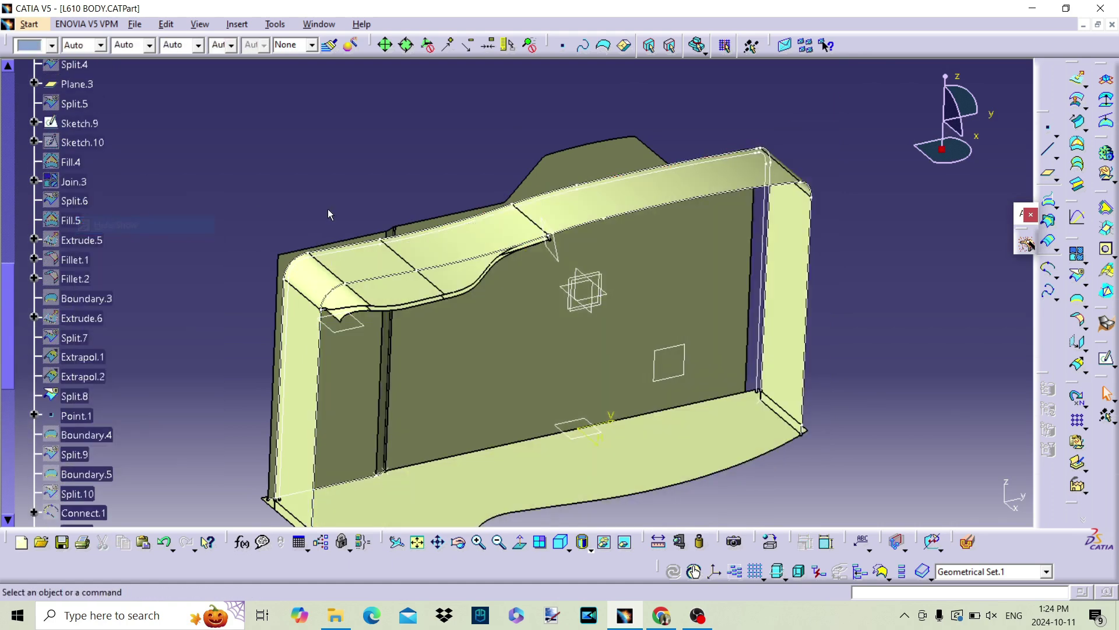
{"action": "right_click", "coordinate": [70, 182]}
{"action": "left_click", "coordinate": [115, 227]}
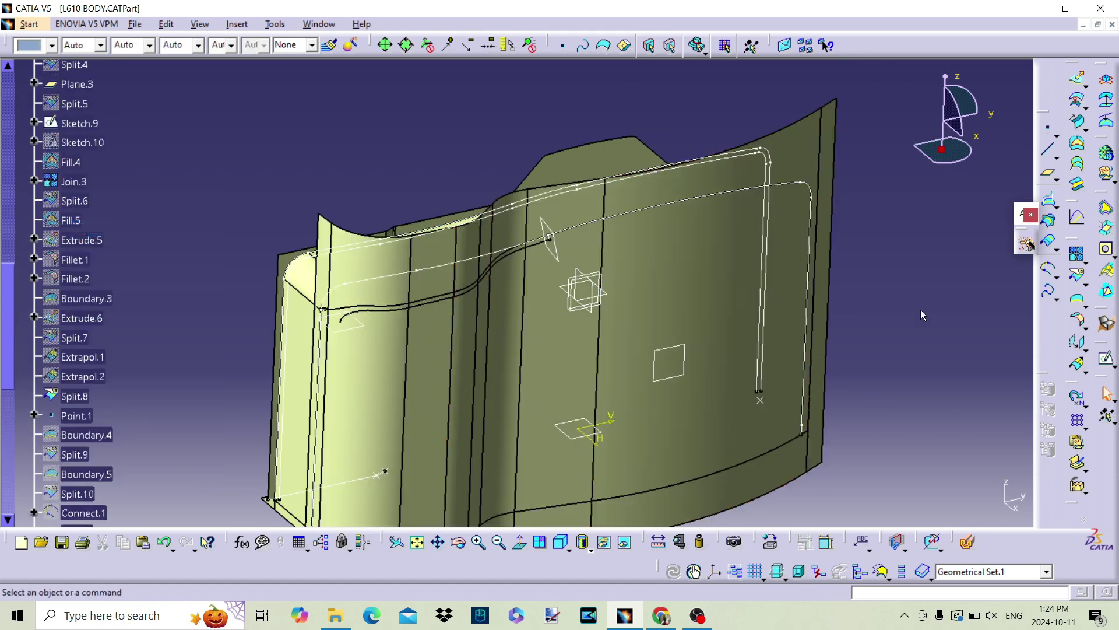
{"action": "left_click", "coordinate": [1080, 319]}
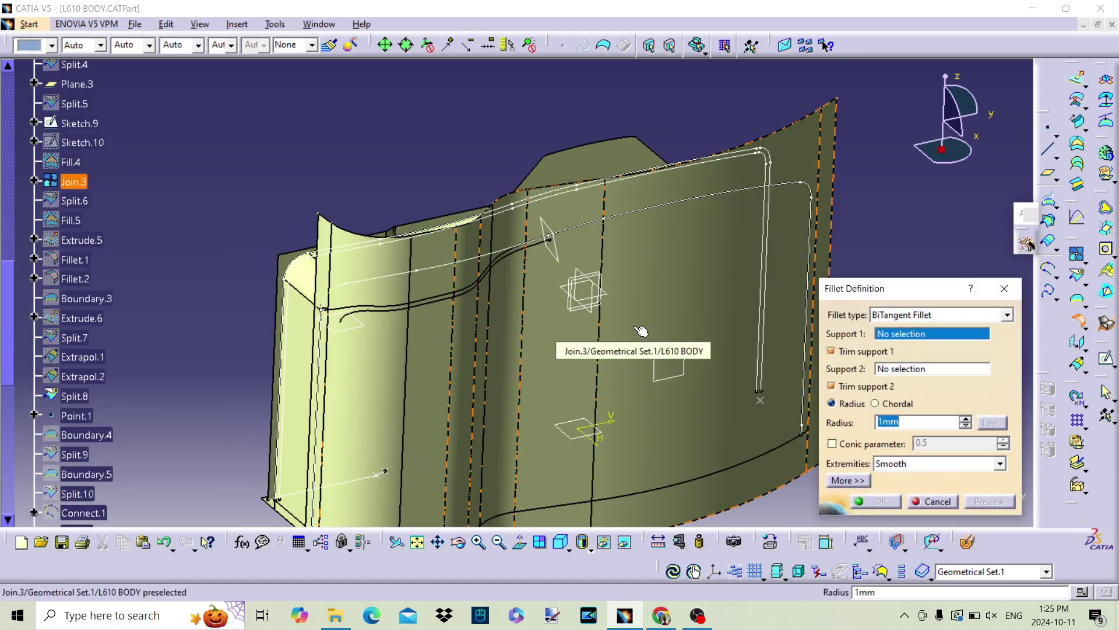
{"action": "left_click", "coordinate": [934, 503]}
Step: Hide Join.3 and show Fillet.2, the front surface with the filleted lens feature, in its place
{"action": "right_click", "coordinate": [71, 220]}
{"action": "left_click", "coordinate": [103, 228]}
{"action": "right_click", "coordinate": [75, 222]}
{"action": "left_click", "coordinate": [101, 261]}
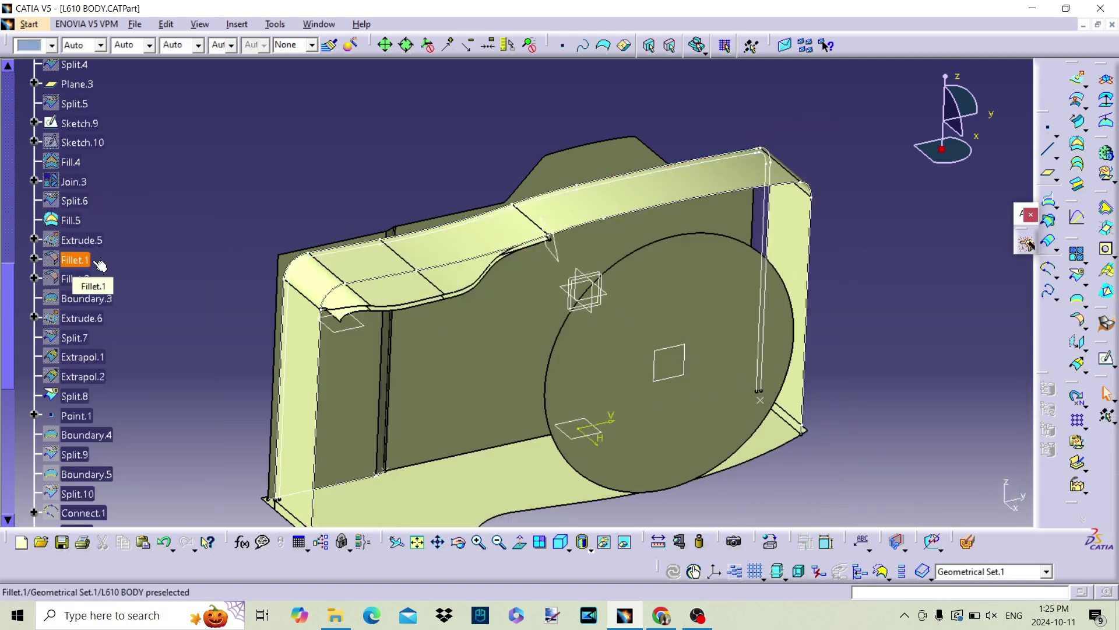
{"action": "right_click", "coordinate": [75, 220]}
{"action": "left_click", "coordinate": [102, 259]}
{"action": "right_click", "coordinate": [73, 279]}
{"action": "left_click", "coordinate": [101, 318]}
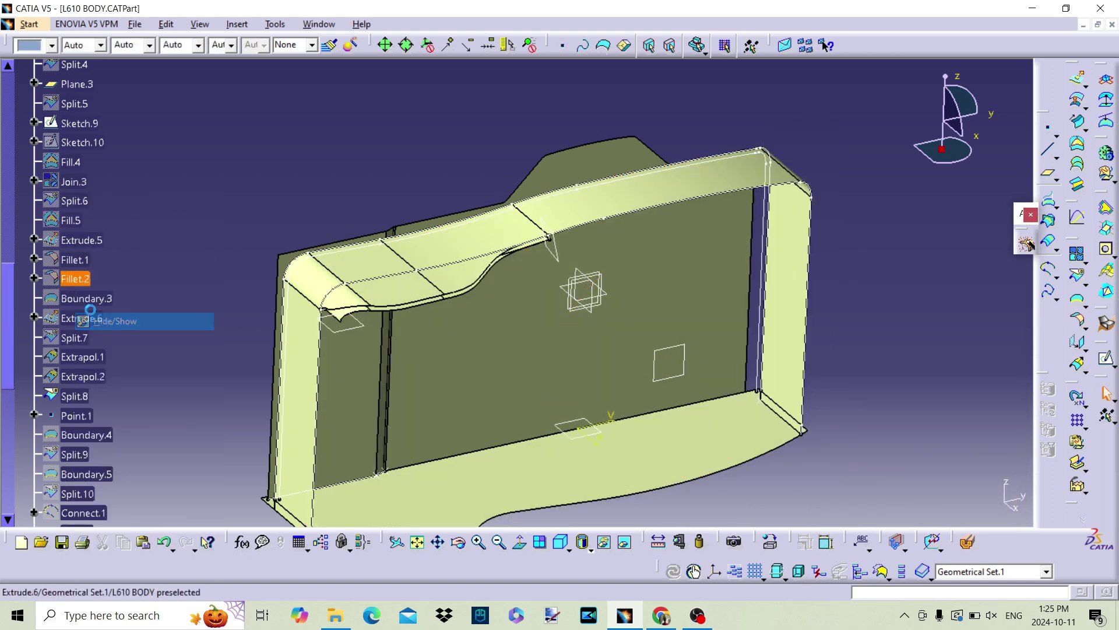
Step: Split Fillet.2 with Plane.3 to trim the lower edge of the front surface
{"action": "middle_click_drag", "start_coordinate": [415, 325], "coordinate": [535, 344]}
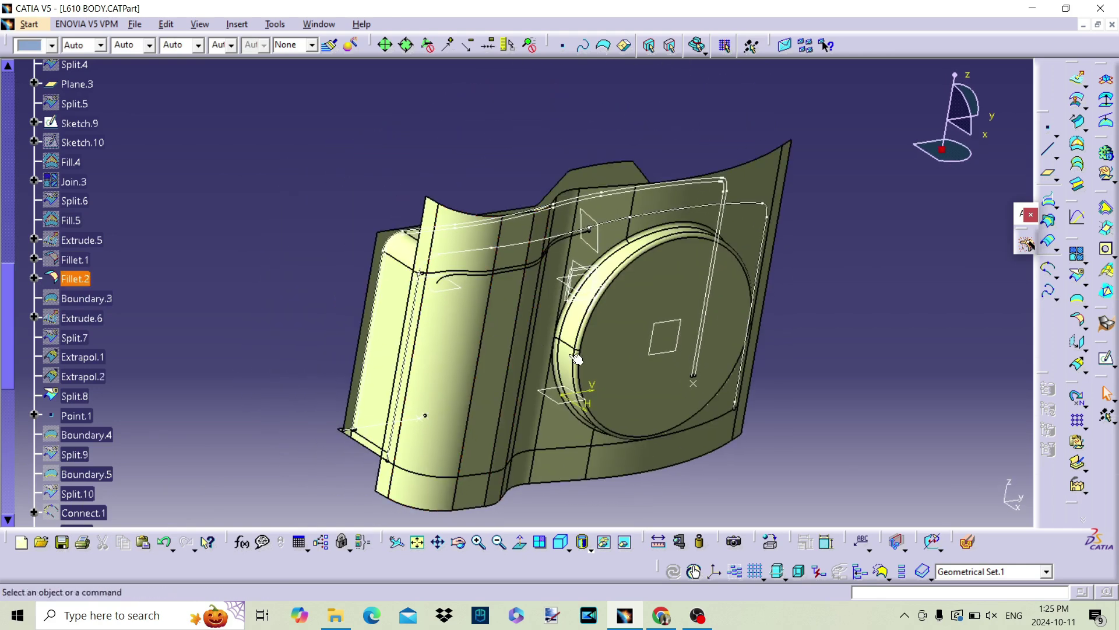
{"action": "left_click", "coordinate": [1079, 284]}
{"action": "left_click", "coordinate": [416, 293]}
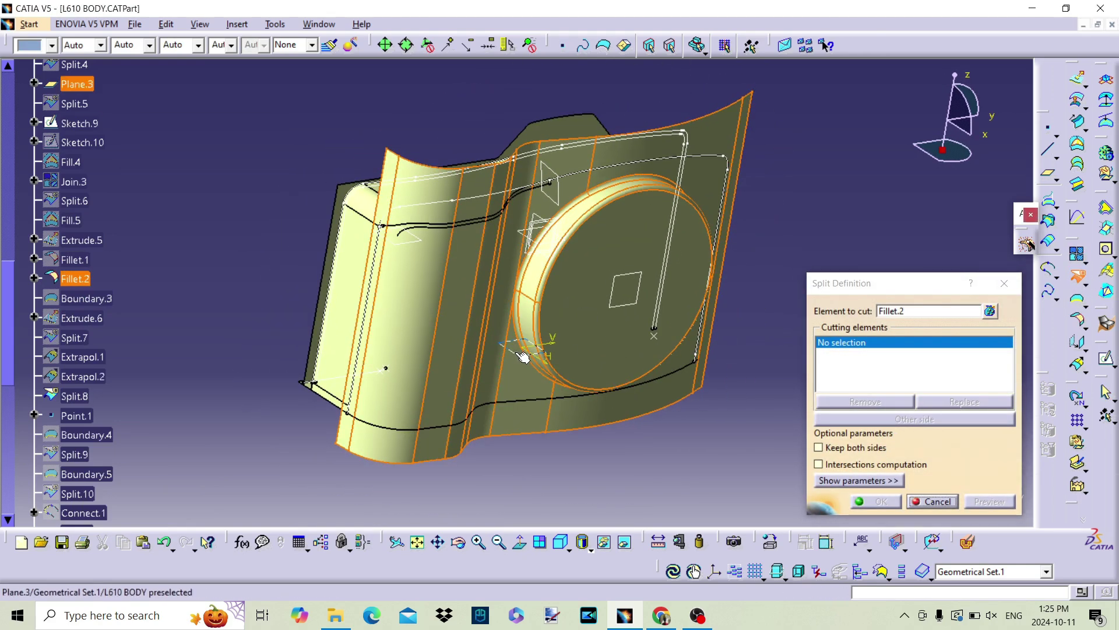
{"action": "left_click", "coordinate": [523, 356]}
{"action": "left_click", "coordinate": [877, 501]}
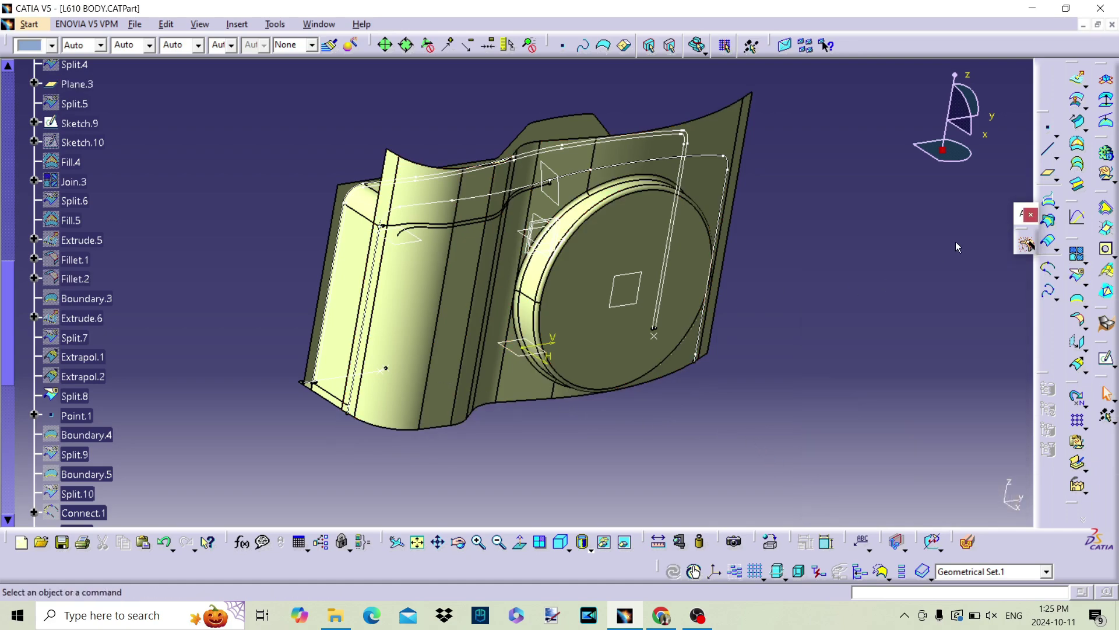
Step: Create a 1 mm BiTangent fillet between the trimmed front surface Split.20 and the body wall Join.6, trimming both supports
{"action": "left_click", "coordinate": [1077, 316]}
{"action": "left_click", "coordinate": [430, 291]}
{"action": "middle_click_drag", "start_coordinate": [464, 382], "coordinate": [489, 222]}
{"action": "left_click", "coordinate": [488, 218]}
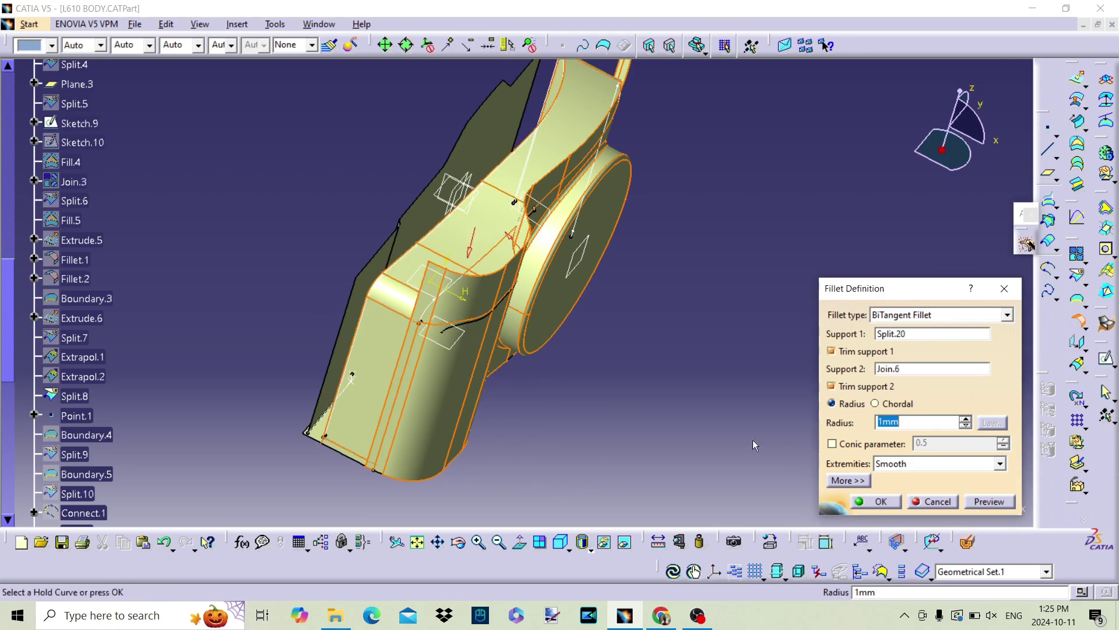
{"action": "left_click", "coordinate": [879, 503]}
Step: Save the L610 BODY part
{"action": "middle_click_drag", "start_coordinate": [670, 418], "coordinate": [310, 412]}
{"action": "middle_click_drag", "start_coordinate": [447, 382], "coordinate": [582, 385]}
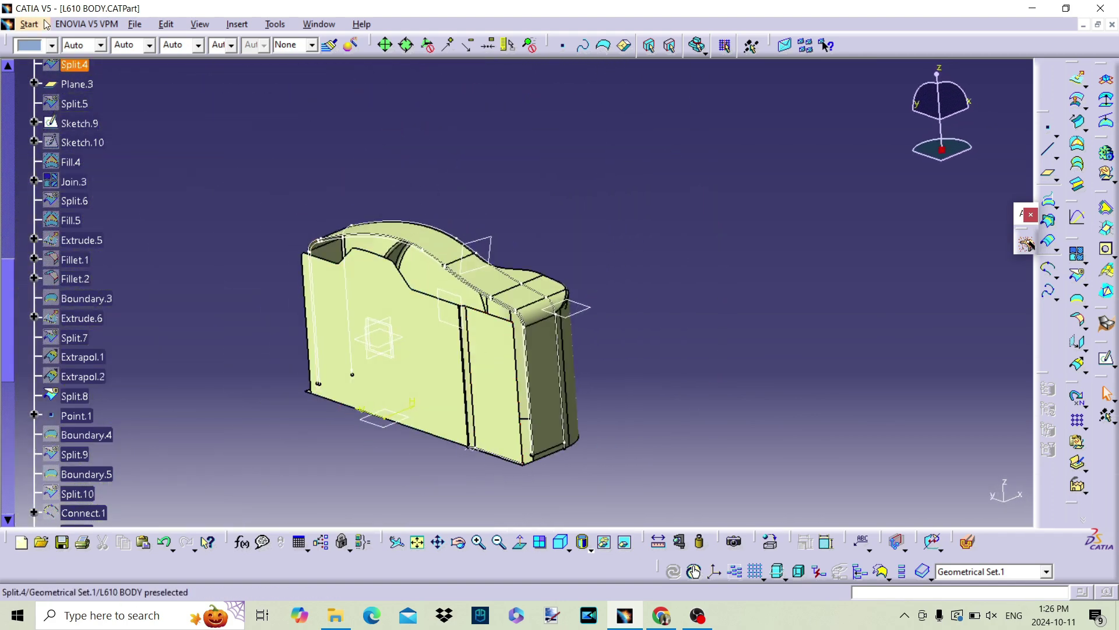
{"action": "left_click", "coordinate": [139, 29]}
{"action": "left_click", "coordinate": [221, 134]}
Step: Extrude the rear boundary curve Boundary.2 by 15 mm along the direction of the Split.18 edge
{"action": "middle_click_drag", "start_coordinate": [583, 361], "coordinate": [599, 328]}
{"action": "middle_click_drag", "start_coordinate": [698, 351], "coordinate": [548, 323]}
{"action": "middle_click_drag", "start_coordinate": [476, 363], "coordinate": [480, 177]}
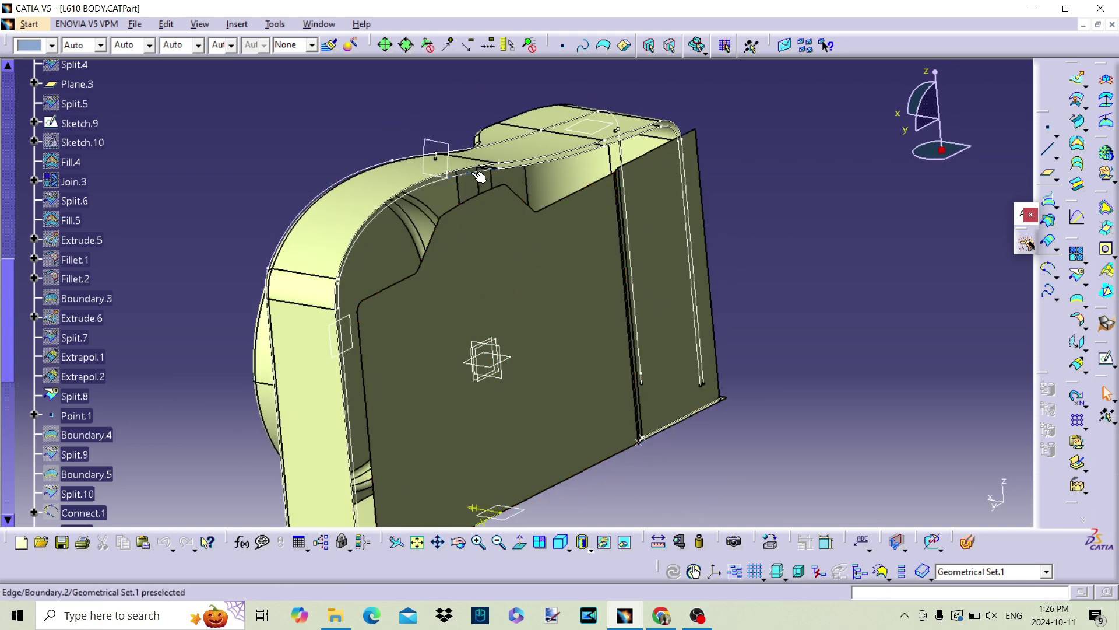
{"action": "left_click", "coordinate": [1076, 80]}
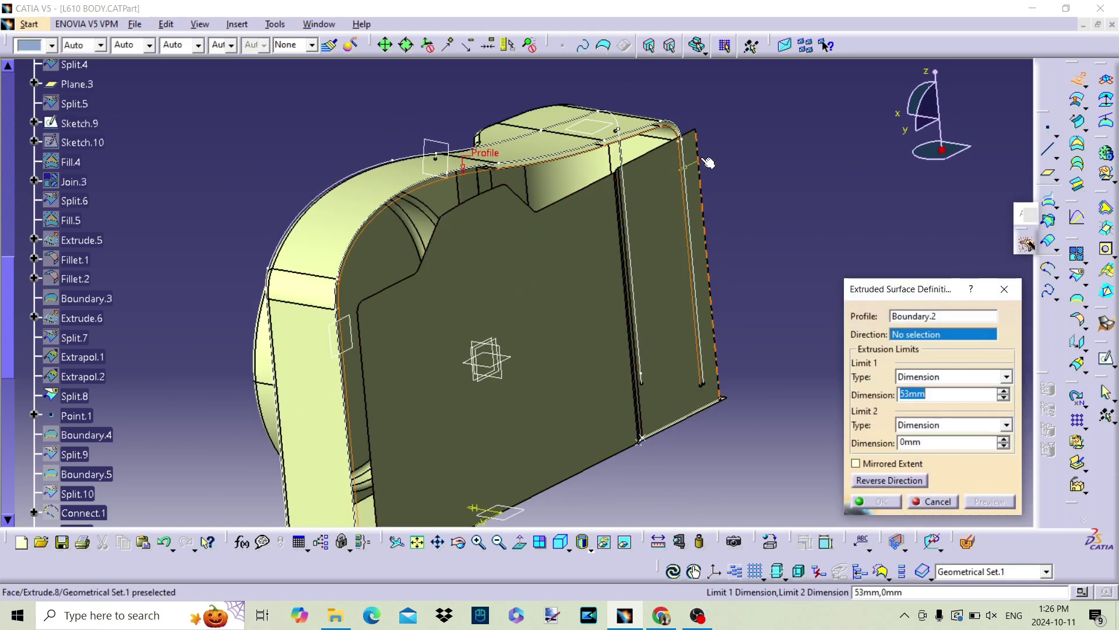
{"action": "left_click", "coordinate": [661, 144]}
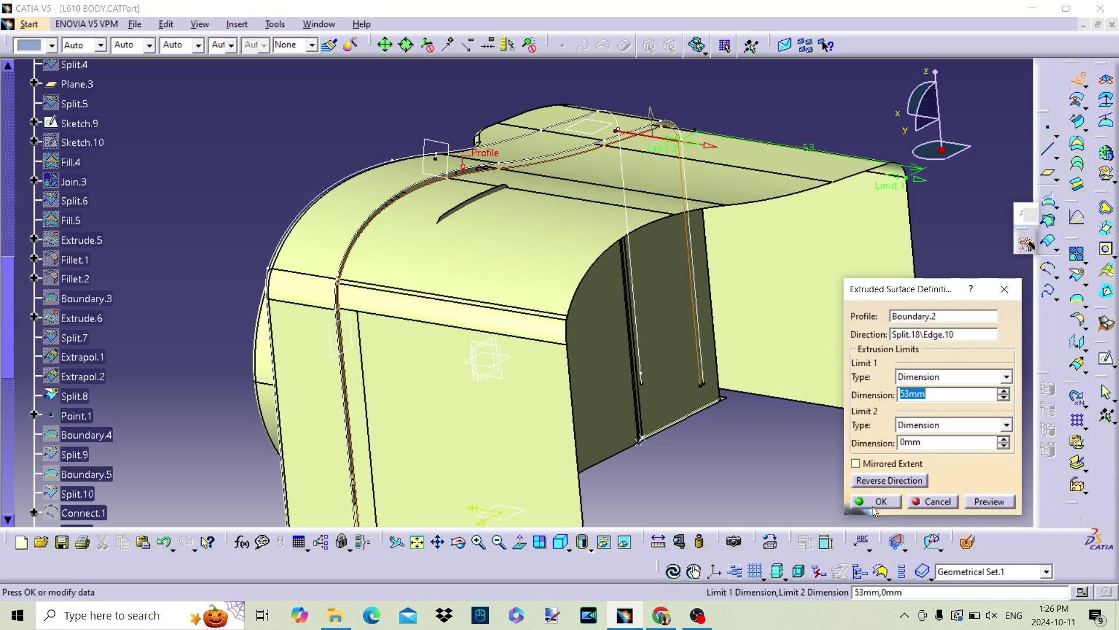
{"action": "left_click", "coordinate": [1003, 399]}
{"action": "middle_click_drag", "start_coordinate": [813, 502], "coordinate": [797, 387]}
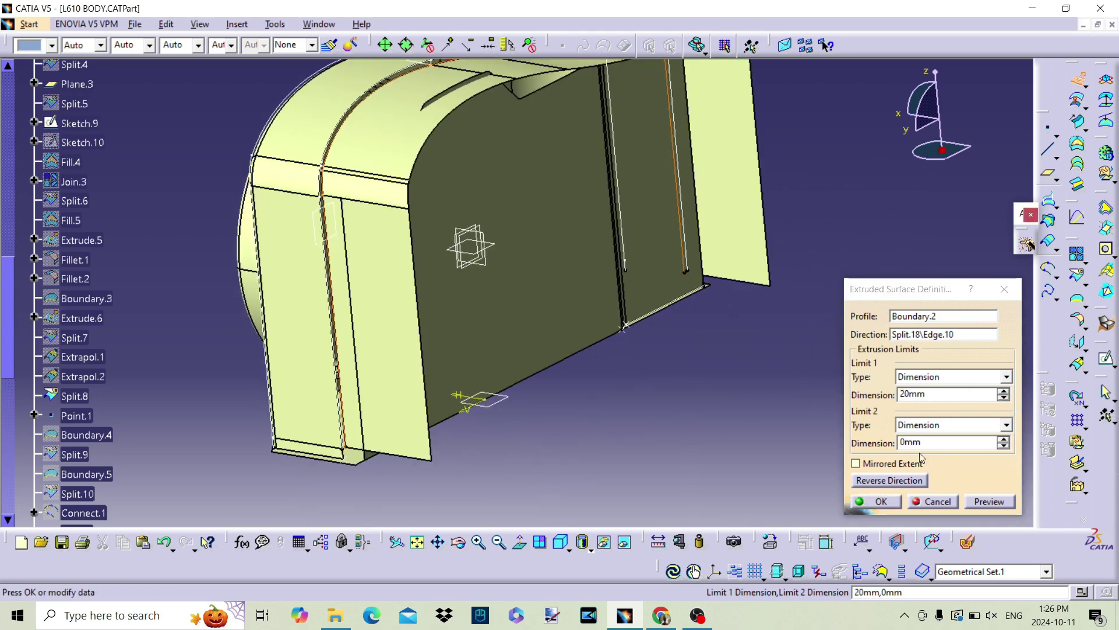
{"action": "left_click", "coordinate": [1003, 399]}
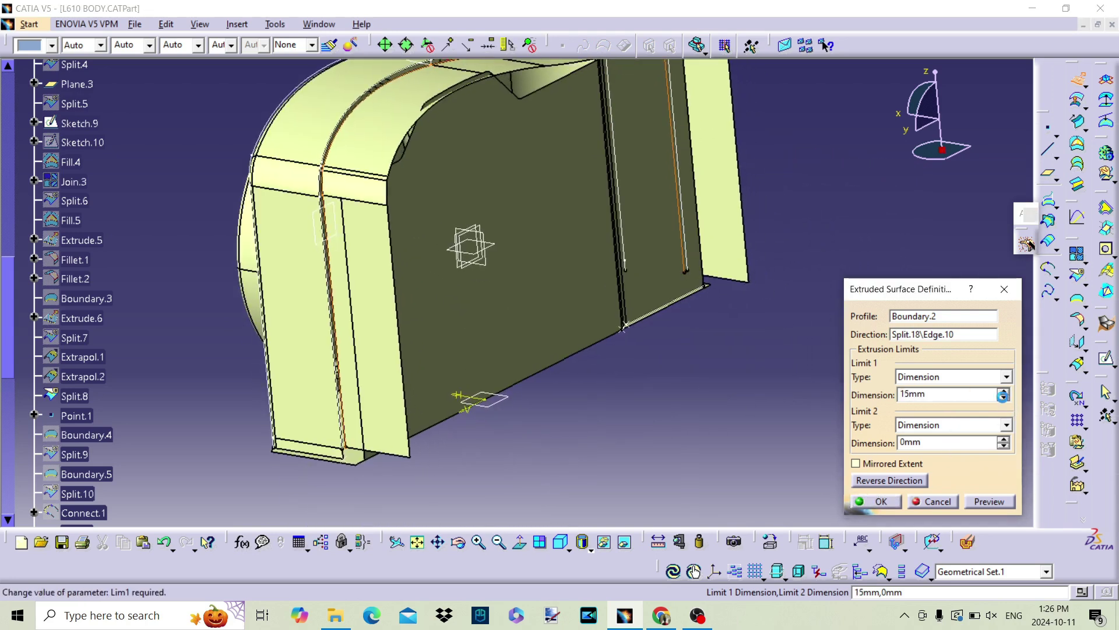
{"action": "left_click", "coordinate": [882, 501]}
Step: Hide the extruded wall surface Extrude.10 that surrounds the rear panel
{"action": "middle_click_drag", "start_coordinate": [700, 467], "coordinate": [599, 346]}
{"action": "middle_click_drag", "start_coordinate": [490, 196], "coordinate": [428, 336]}
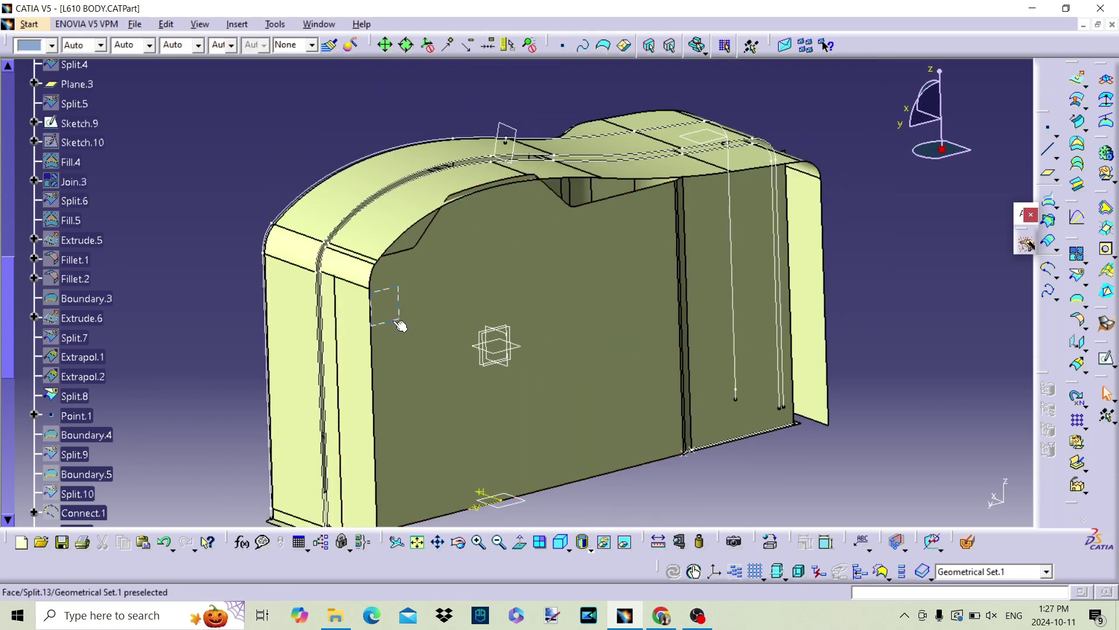
{"action": "middle_click_drag", "start_coordinate": [267, 302], "coordinate": [558, 410]}
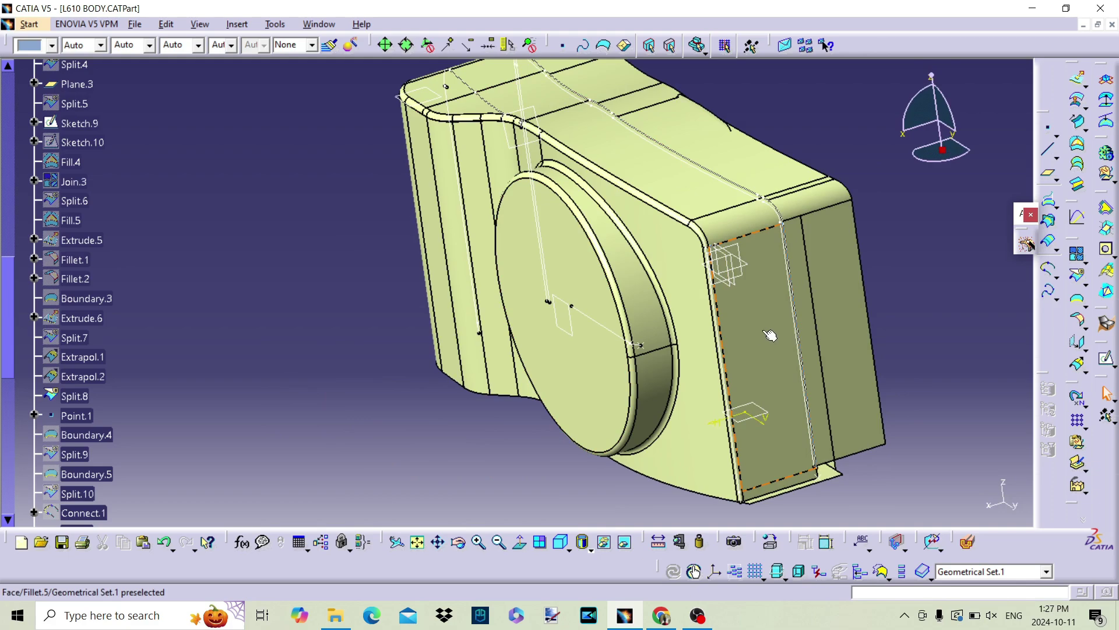
{"action": "middle_click_drag", "start_coordinate": [765, 341], "coordinate": [521, 350]}
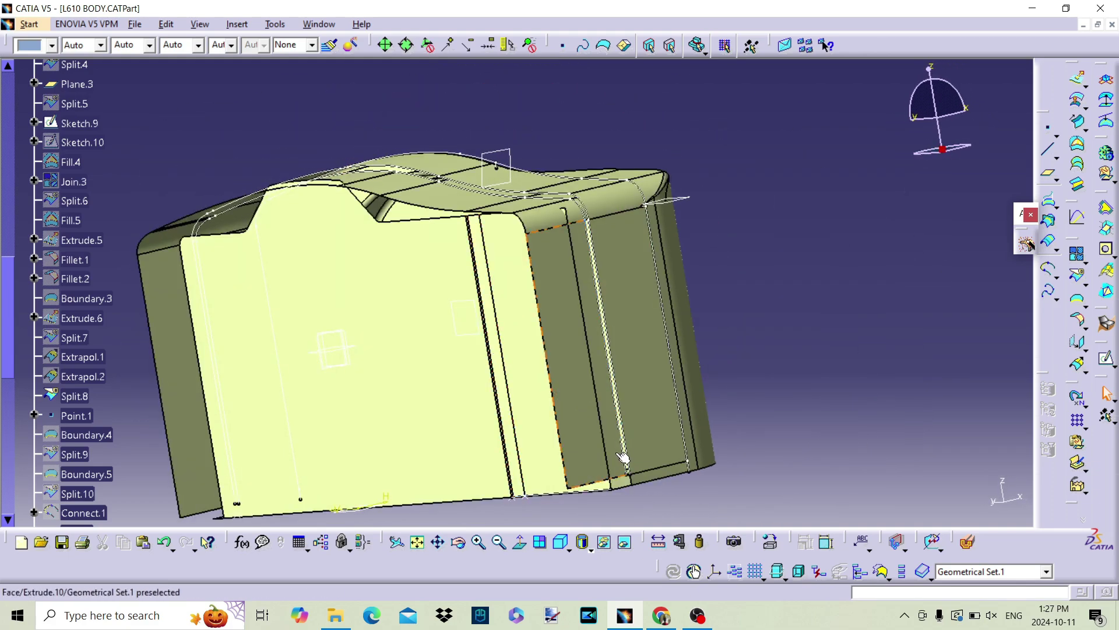
{"action": "middle_click_drag", "start_coordinate": [485, 313], "coordinate": [580, 287]}
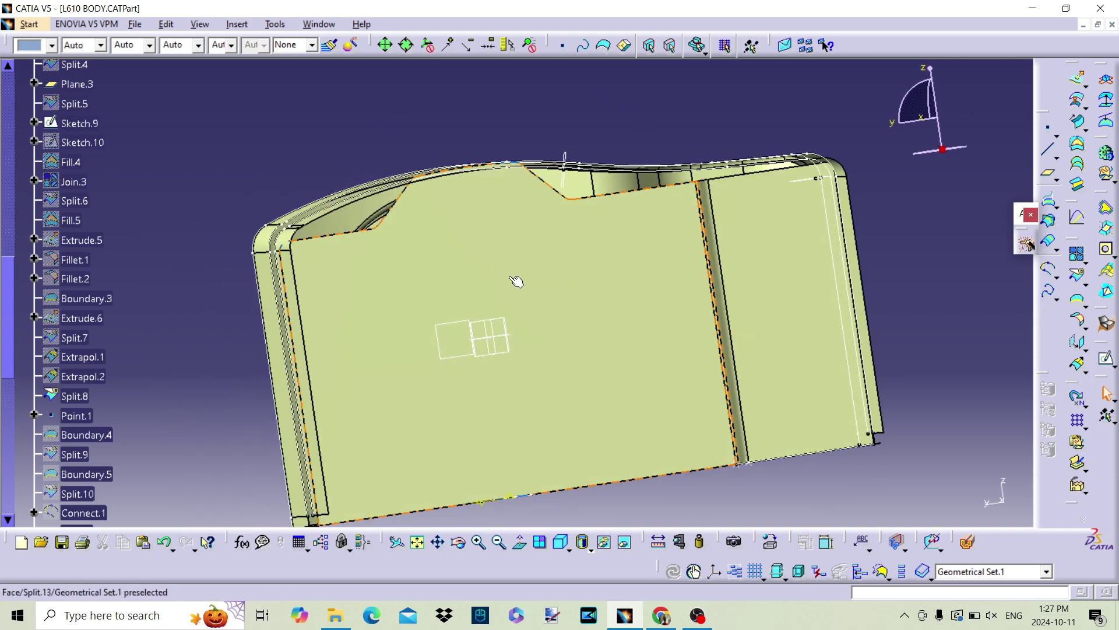
{"action": "middle_click_drag", "start_coordinate": [451, 241], "coordinate": [521, 310]}
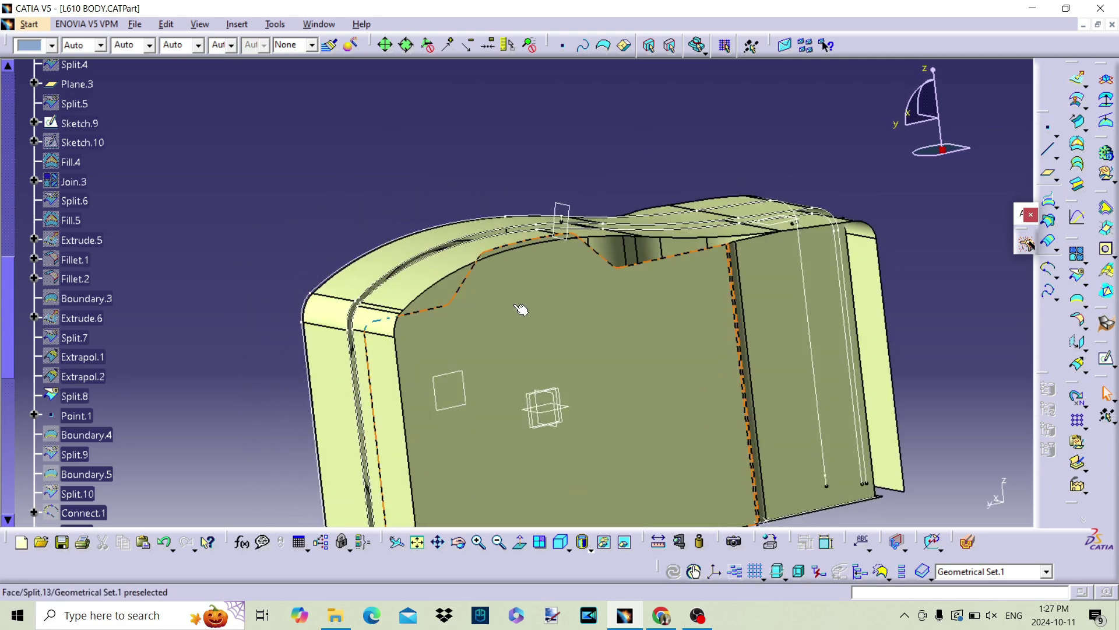
{"action": "scroll", "coordinate": [96, 453], "scroll_direction": "down", "scroll_amount": 10}
{"action": "right_click", "coordinate": [78, 336]}
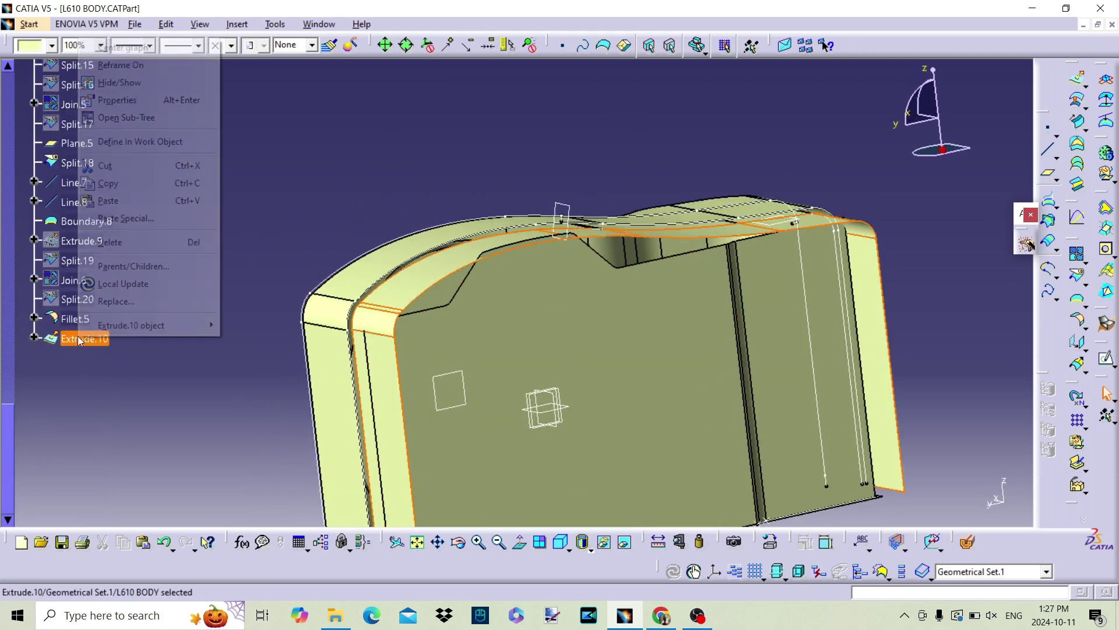
{"action": "left_click", "coordinate": [138, 82]}
Step: Examine the gap between the rear panels and the surrounding body wall
{"action": "middle_click_drag", "start_coordinate": [463, 423], "coordinate": [469, 372]}
{"action": "middle_click_drag", "start_coordinate": [763, 396], "coordinate": [656, 337]}
{"action": "right_click", "coordinate": [656, 337]}
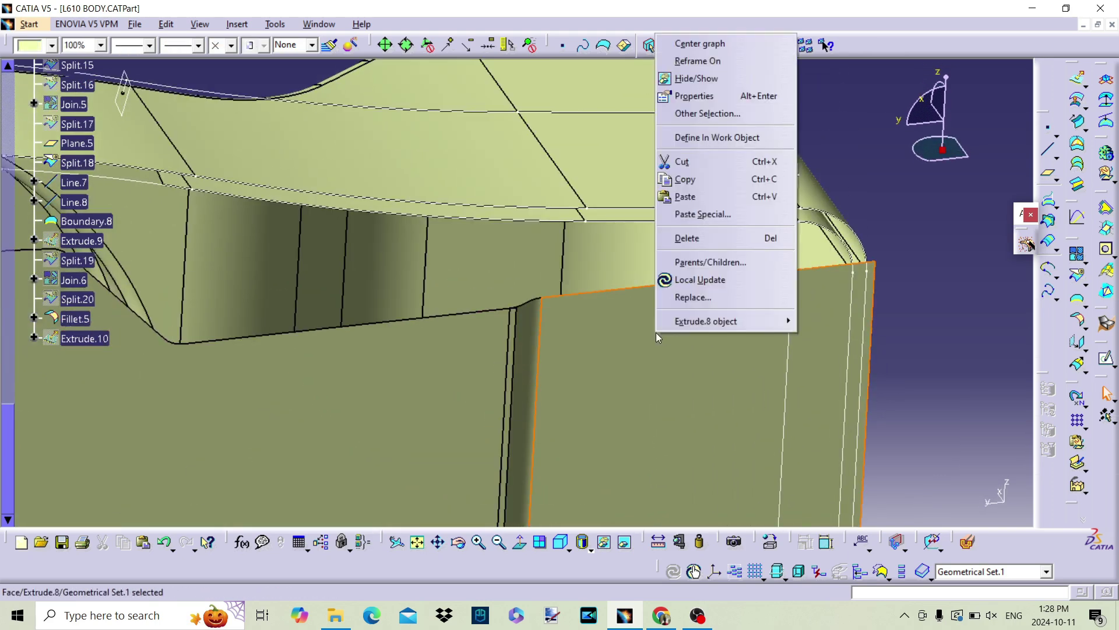
{"action": "left_click", "coordinate": [943, 224]}
{"action": "middle_click_drag", "start_coordinate": [539, 351], "coordinate": [582, 386]}
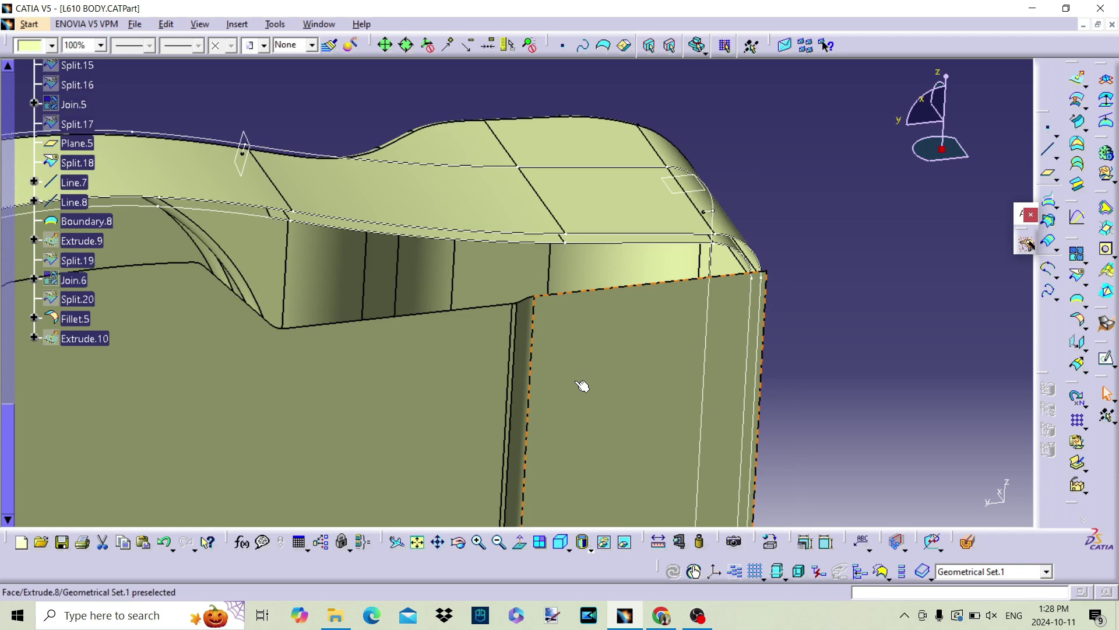
{"action": "middle_click_drag", "start_coordinate": [637, 395], "coordinate": [765, 175]}
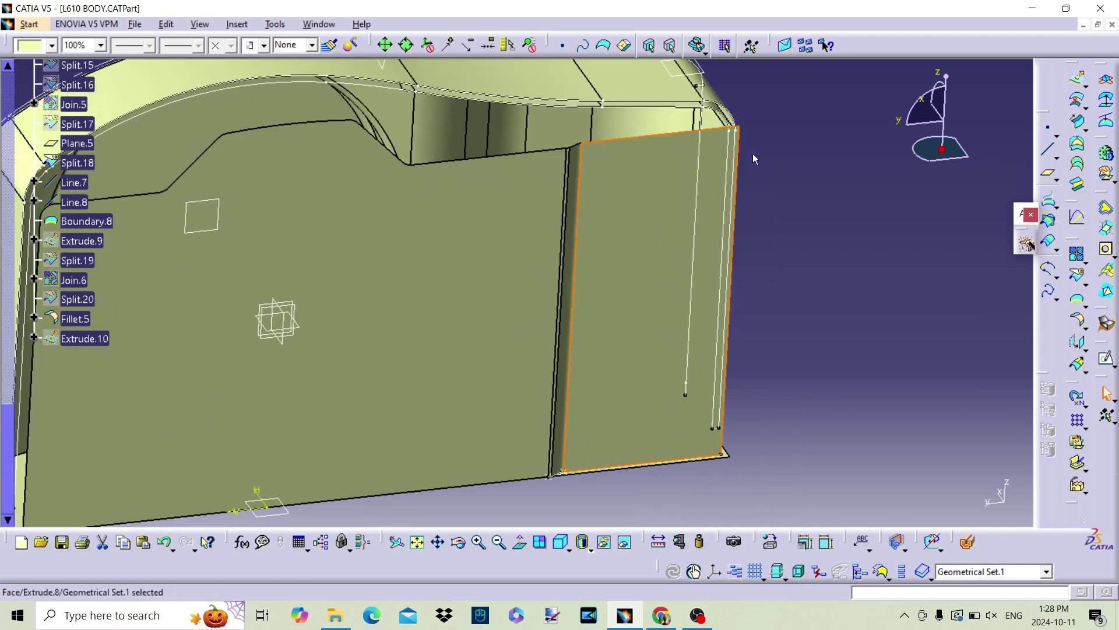
{"action": "middle_click_drag", "start_coordinate": [748, 132], "coordinate": [562, 280]}
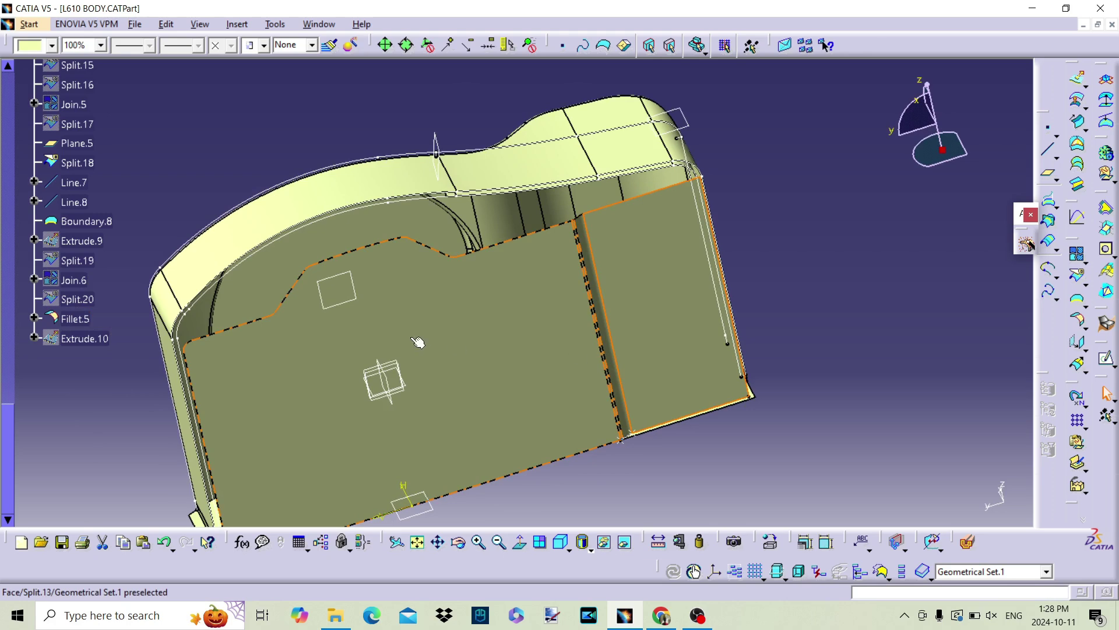
{"action": "middle_click_drag", "start_coordinate": [423, 339], "coordinate": [486, 276]}
{"action": "middle_click_drag", "start_coordinate": [382, 321], "coordinate": [452, 359]}
{"action": "left_click", "coordinate": [829, 291]}
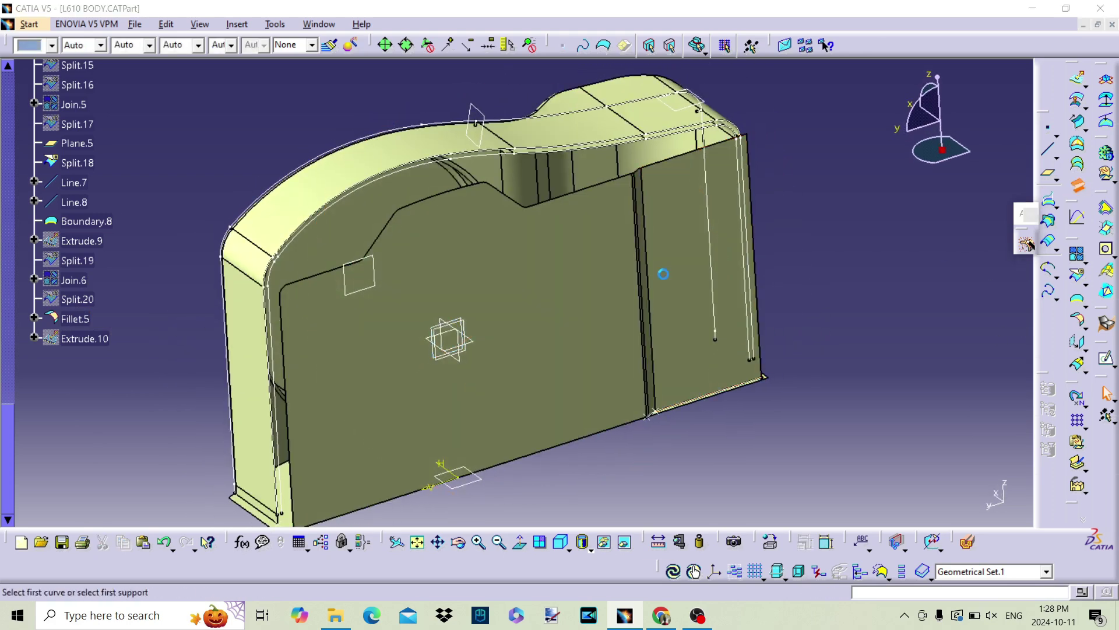
{"action": "left_click", "coordinate": [285, 353]}
{"action": "left_click", "coordinate": [269, 358]}
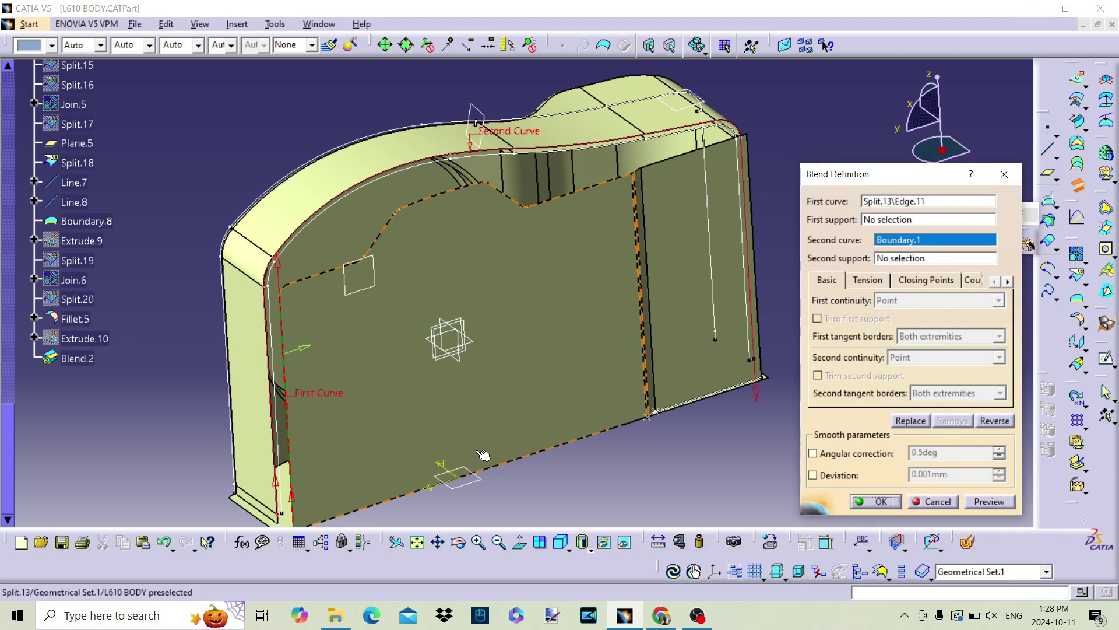
{"action": "left_click", "coordinate": [868, 502]}
{"action": "left_click", "coordinate": [656, 342]}
{"action": "left_click", "coordinate": [933, 502]}
Step: Disassemble the body wall's boundary curve Boundary.1 into all of its individual cells
{"action": "middle_click_drag", "start_coordinate": [449, 344], "coordinate": [496, 271]}
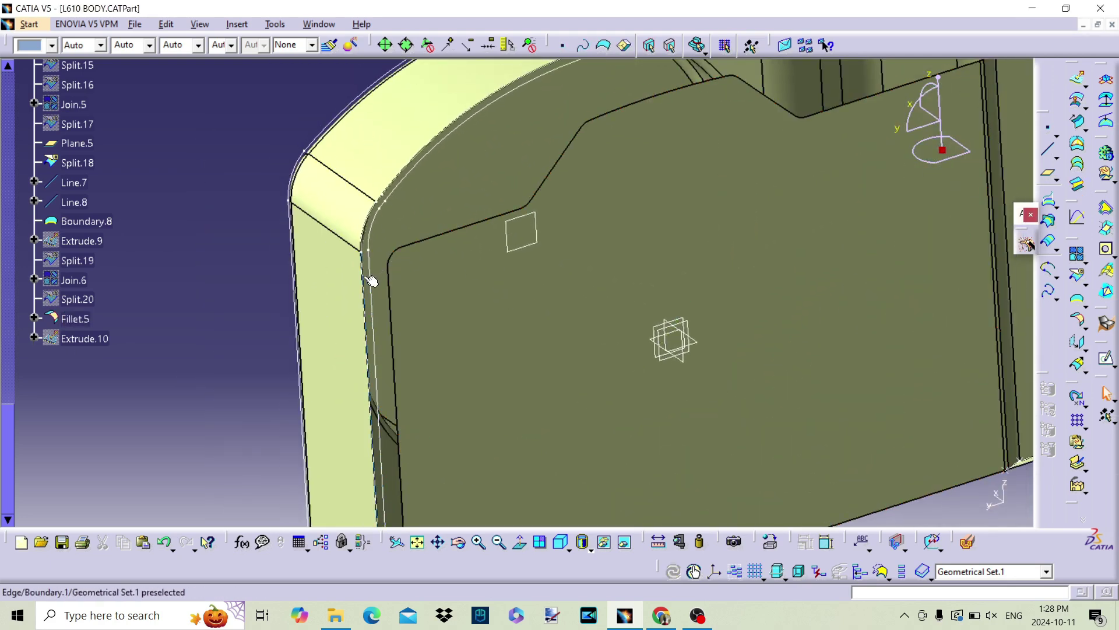
{"action": "scroll", "coordinate": [128, 298], "scroll_direction": "up", "scroll_amount": 12}
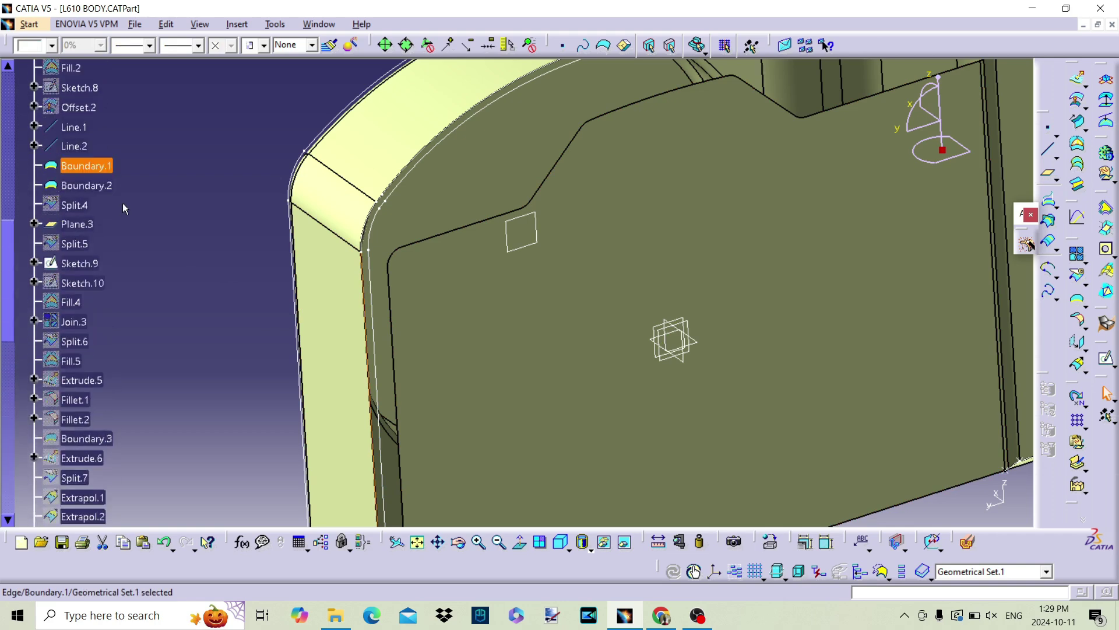
{"action": "left_click", "coordinate": [1079, 277]}
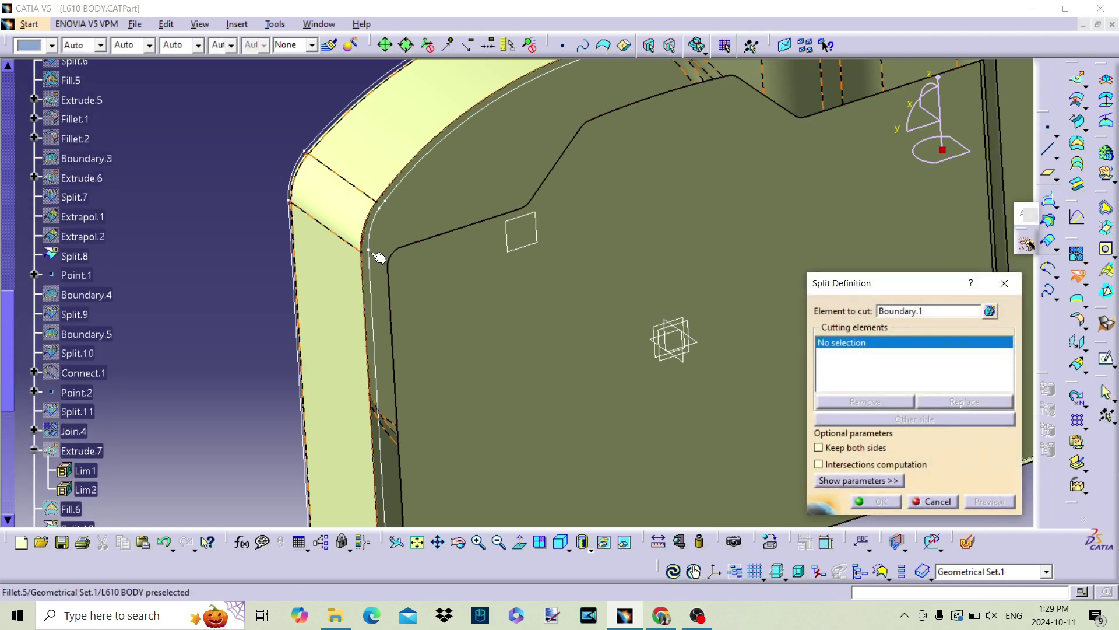
{"action": "left_click", "coordinate": [932, 500]}
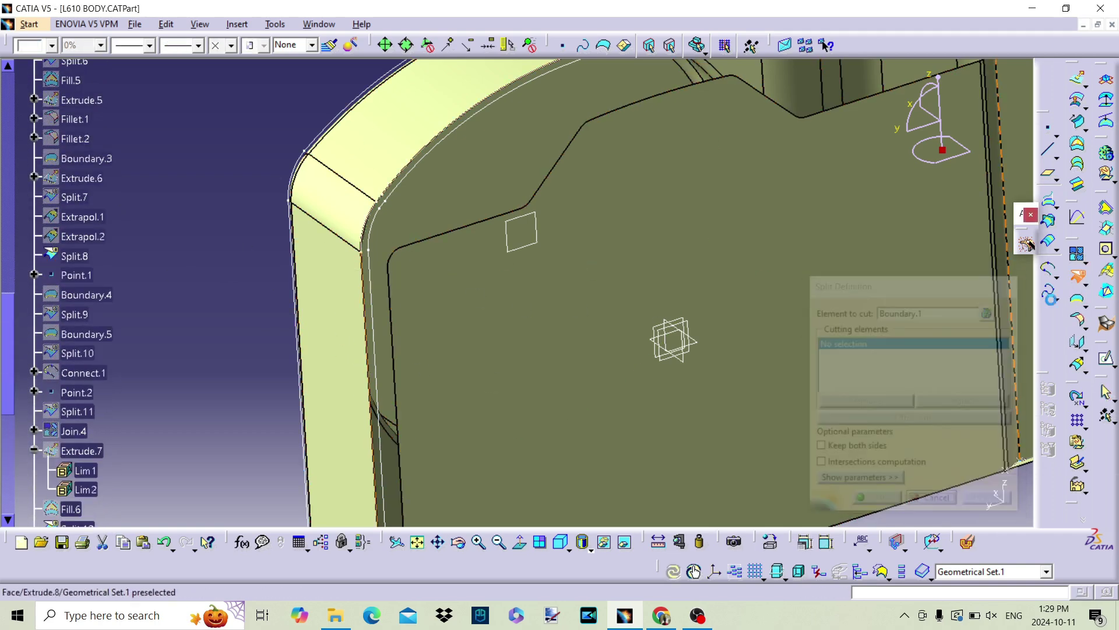
{"action": "left_click", "coordinate": [1103, 275]}
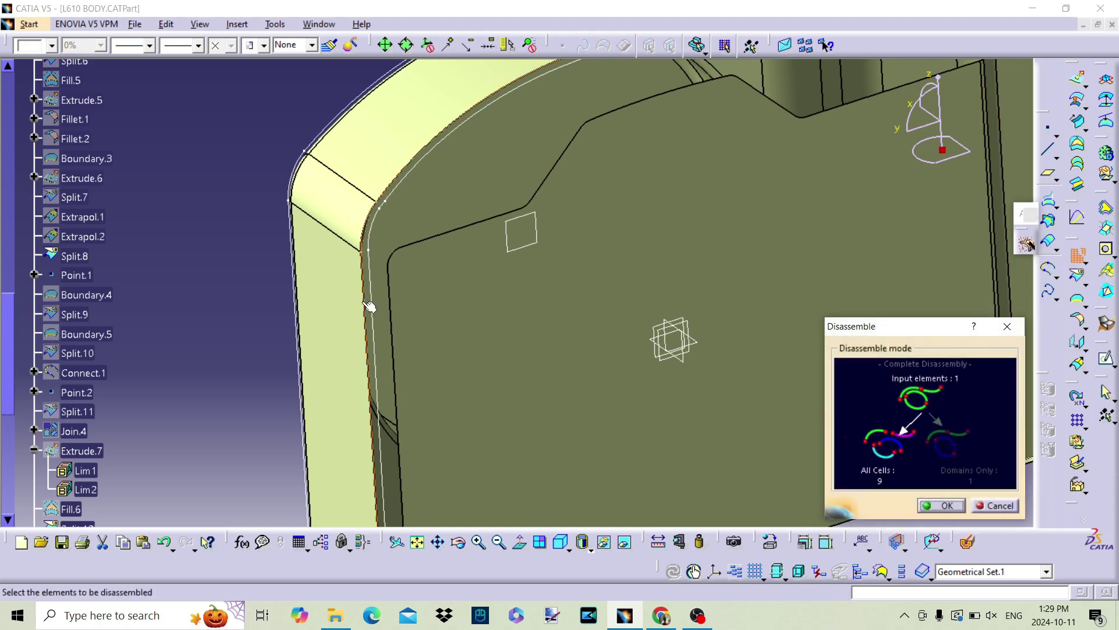
{"action": "left_click", "coordinate": [936, 506]}
Step: Create a blend surface between the vertical side edge of rear panel Split.13 and the disassembled wall line Line.11
{"action": "middle_click_drag", "start_coordinate": [497, 332], "coordinate": [682, 396]}
{"action": "left_click", "coordinate": [1079, 186]}
{"action": "left_click", "coordinate": [436, 274]}
{"action": "left_click", "coordinate": [417, 361]}
{"action": "left_click", "coordinate": [876, 501]}
Step: Edit the side blend surface and assign the rear panel Split.13 as its first support
{"action": "middle_click_drag", "start_coordinate": [350, 445], "coordinate": [414, 300]}
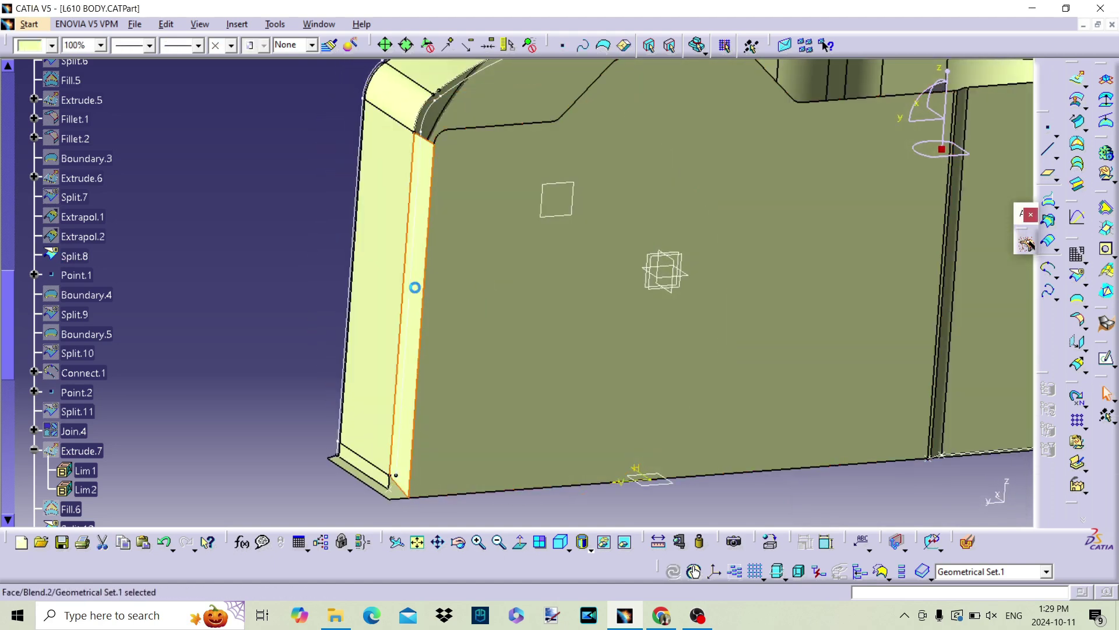
{"action": "double_click", "coordinate": [419, 292]}
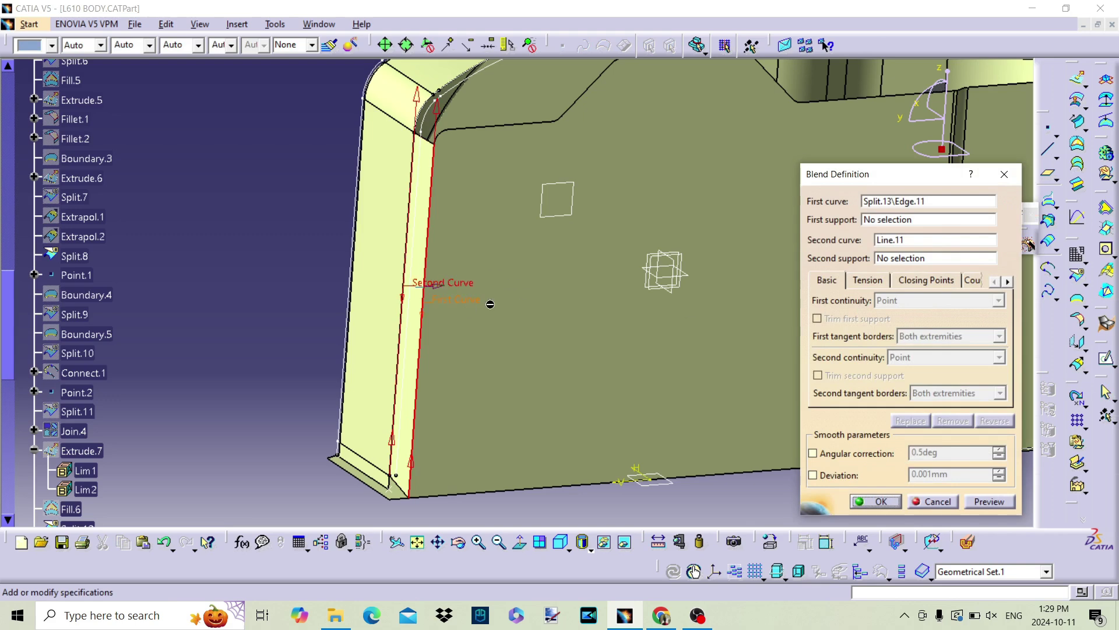
{"action": "left_click", "coordinate": [868, 280]}
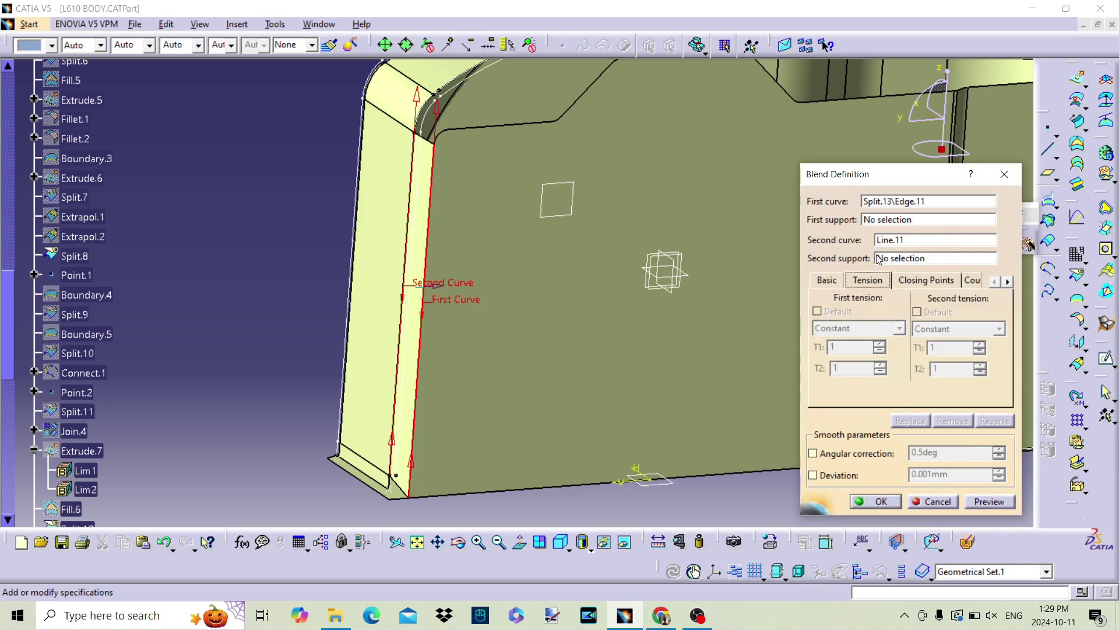
{"action": "left_click", "coordinate": [884, 222]}
{"action": "left_click", "coordinate": [728, 371]}
{"action": "middle_click_drag", "start_coordinate": [451, 322], "coordinate": [546, 379]}
Step: Try a linear first tension with T1 at 0.6 on the side blend and preview it
{"action": "left_click", "coordinate": [899, 328]}
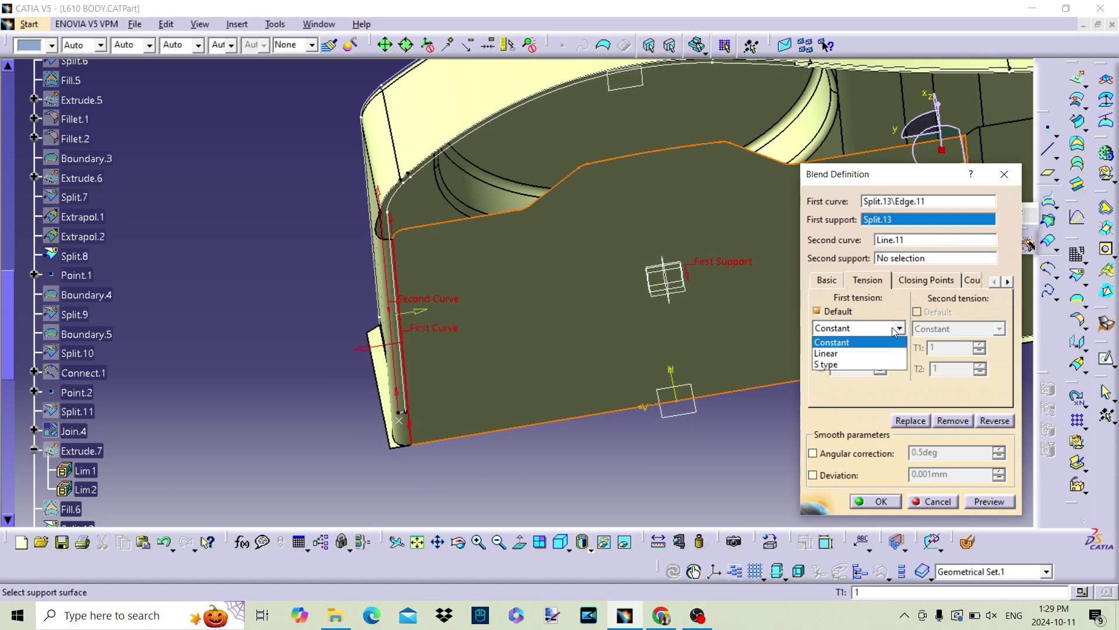
{"action": "left_click", "coordinate": [861, 354]}
{"action": "left_click", "coordinate": [979, 501]}
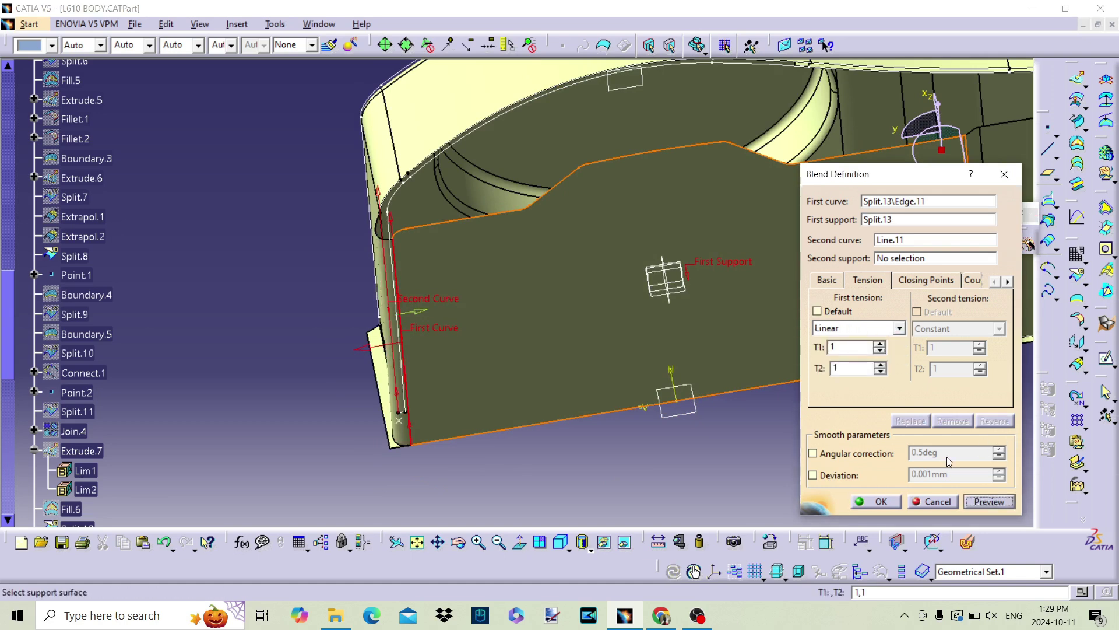
{"action": "left_click", "coordinate": [879, 350]}
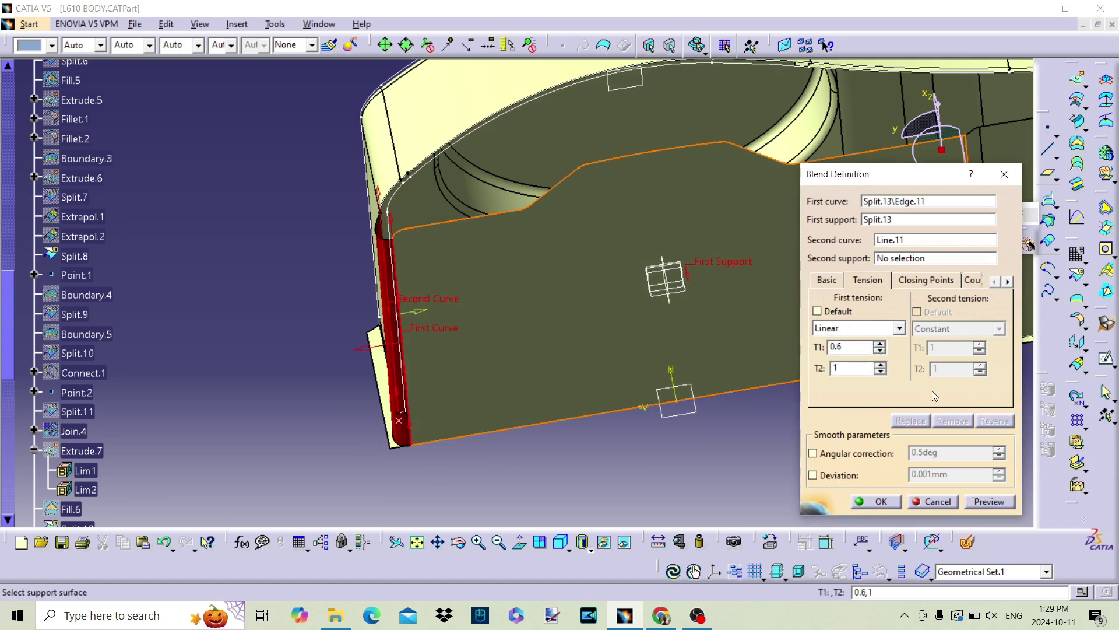
{"action": "left_click", "coordinate": [991, 503]}
{"action": "middle_click_drag", "start_coordinate": [532, 367], "coordinate": [654, 351], "text": "ctrl"}
Step: Set the side blend's first tension to Constant, preview T1 at 0.2, then fine-tune T1 and accept the blend
{"action": "left_click", "coordinate": [898, 327]}
{"action": "left_click", "coordinate": [868, 337]}
{"action": "left_click", "coordinate": [880, 350]}
{"action": "left_click", "coordinate": [880, 350]}
{"action": "left_click", "coordinate": [881, 351]}
{"action": "left_click", "coordinate": [984, 503]}
{"action": "mouse_move", "coordinate": [454, 277]}
{"action": "middle_mouse_down"}
{"action": "mouse_move", "coordinate": [525, 292]}
{"action": "mouse_move", "coordinate": [550, 258]}
{"action": "mouse_move", "coordinate": [481, 315]}
{"action": "mouse_move", "coordinate": [634, 289]}
{"action": "mouse_move", "coordinate": [548, 310]}
{"action": "mouse_move", "coordinate": [536, 275]}
{"action": "mouse_move", "coordinate": [542, 304]}
{"action": "middle_mouse_up"}
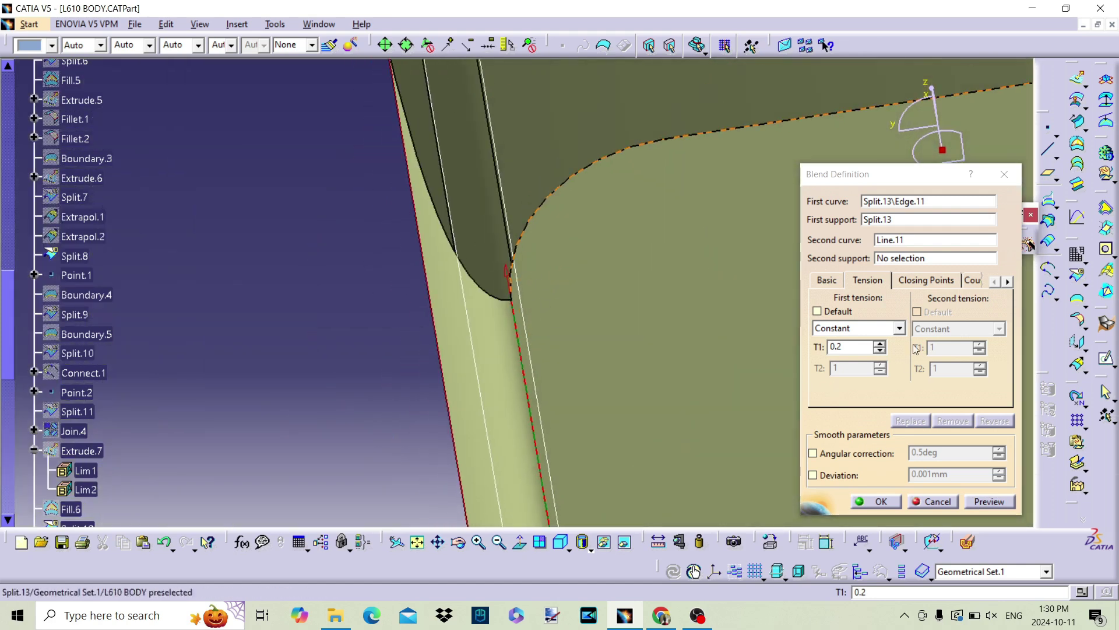
{"action": "left_click", "coordinate": [878, 345]}
{"action": "left_click", "coordinate": [881, 502]}
Step: Blend the rounded corner edge of Split.13 to wall curve Curve.6, with Split.13 as first support and the adjoining wall as second
{"action": "middle_click_drag", "start_coordinate": [502, 218], "coordinate": [520, 324]}
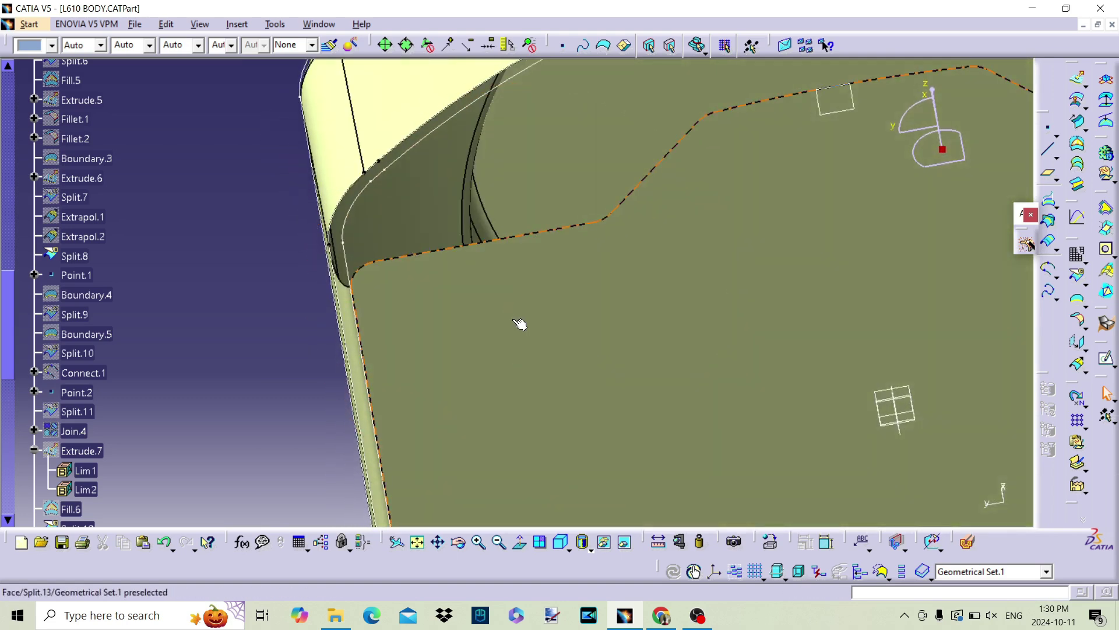
{"action": "middle_click_drag", "start_coordinate": [446, 352], "coordinate": [647, 364]}
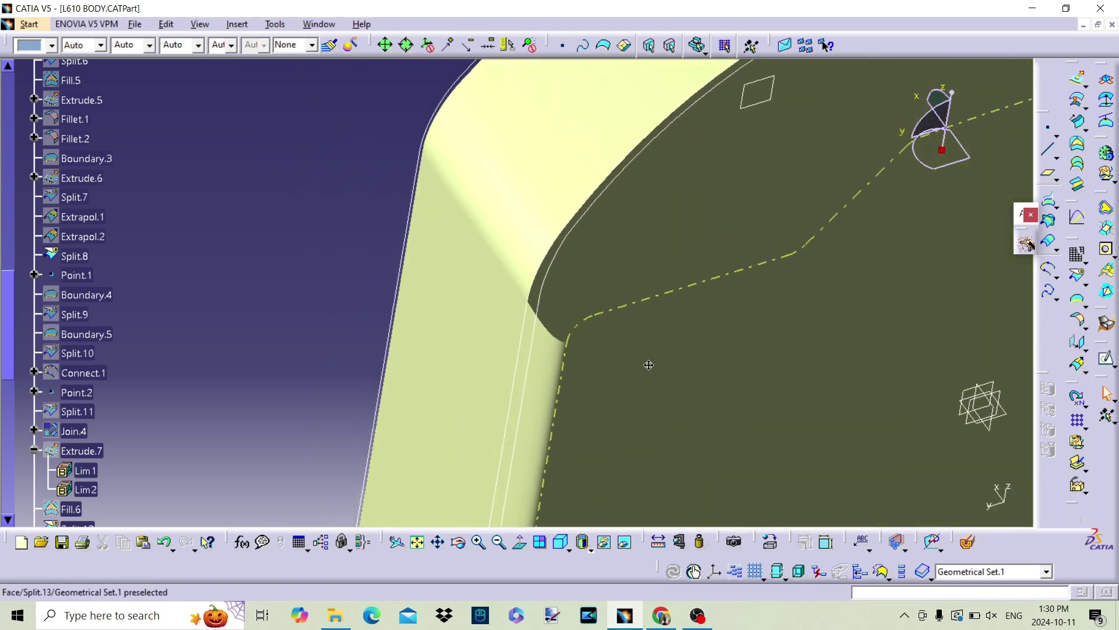
{"action": "left_click", "coordinate": [1077, 184]}
{"action": "left_click", "coordinate": [575, 320]}
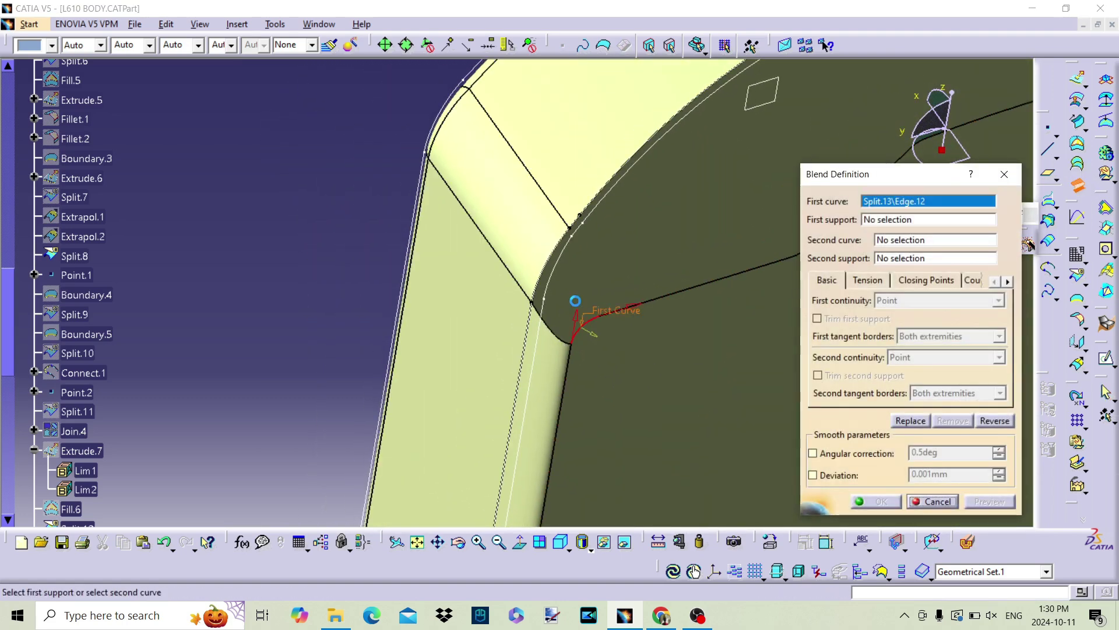
{"action": "left_click", "coordinate": [554, 258]}
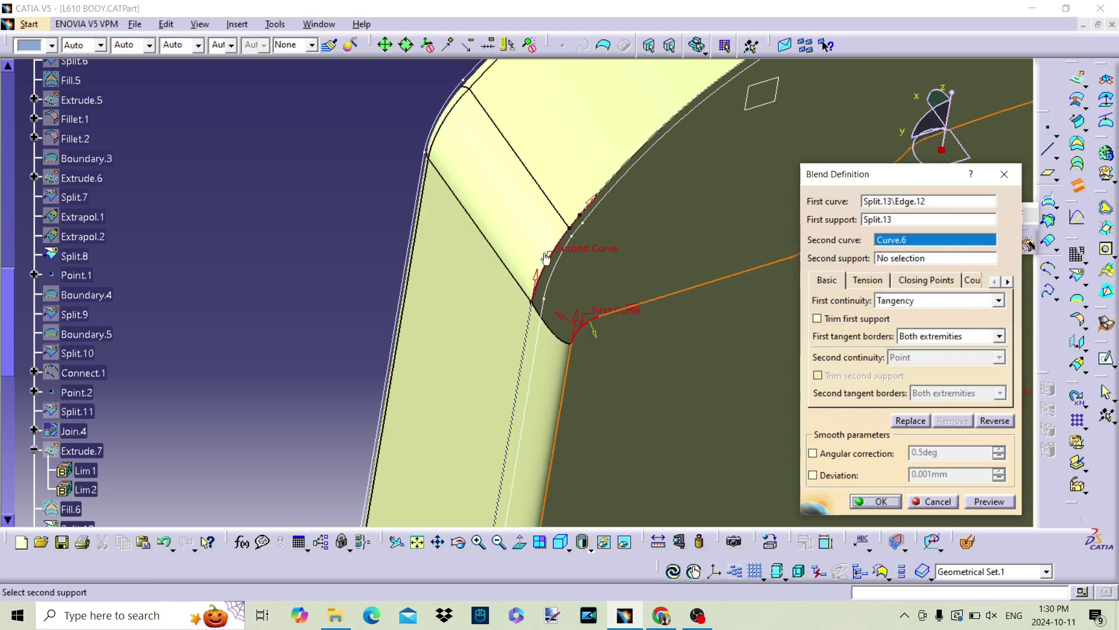
{"action": "left_click", "coordinate": [522, 229]}
{"action": "left_click", "coordinate": [879, 505]}
{"action": "middle_click_drag", "start_coordinate": [635, 376], "coordinate": [509, 282]}
{"action": "middle_click_drag", "start_coordinate": [438, 201], "coordinate": [679, 275]}
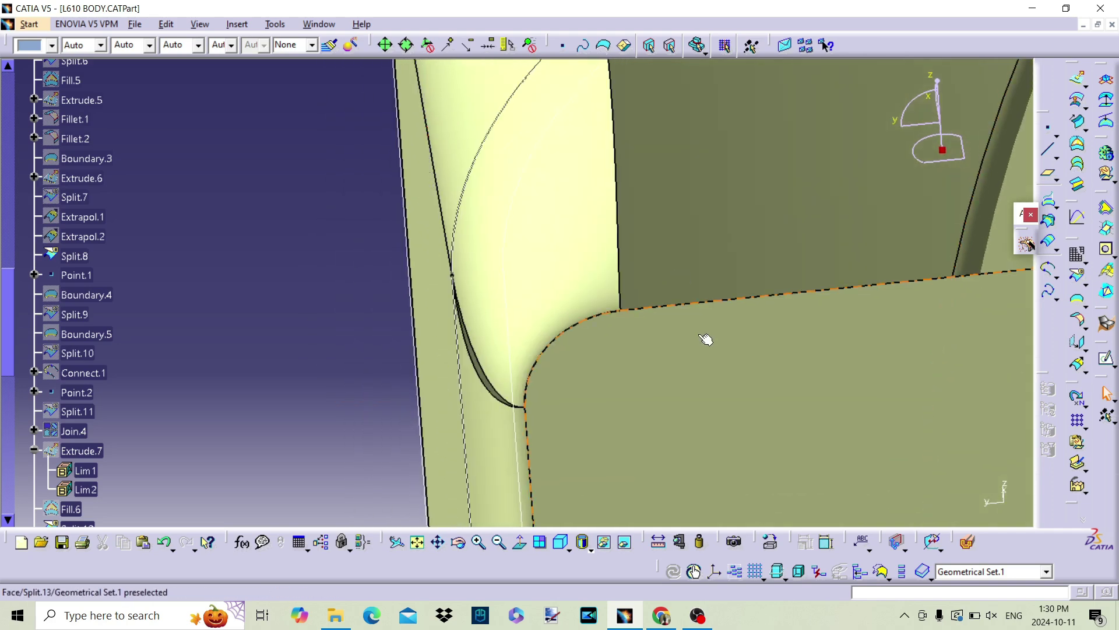
{"action": "middle_click_drag", "start_coordinate": [671, 394], "coordinate": [637, 330]}
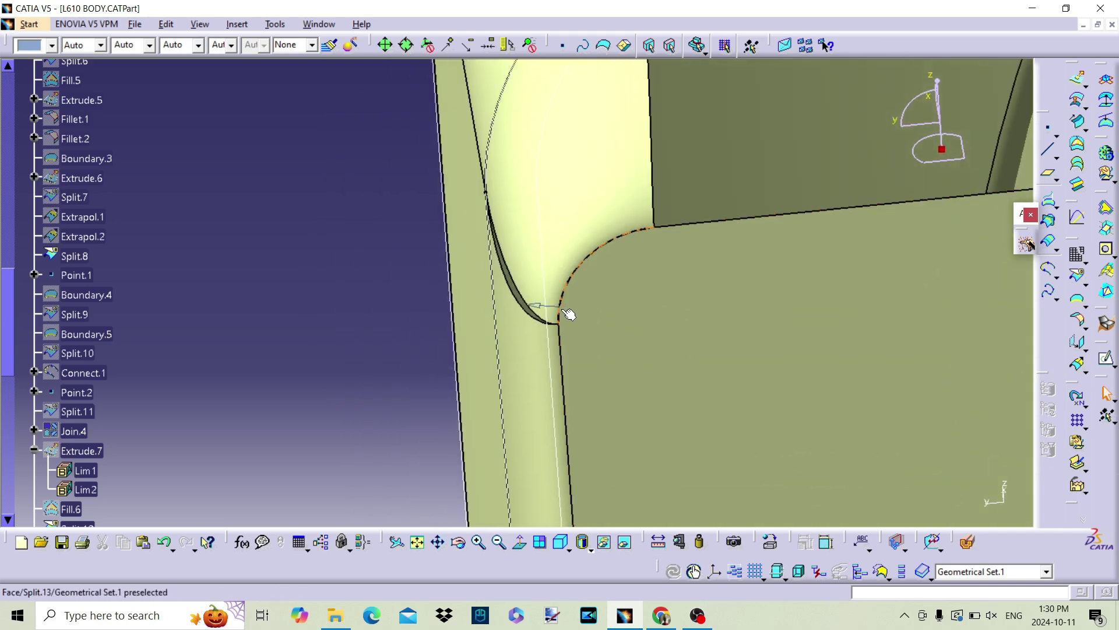
Step: Raise the corner blend's first tension T1 step by step to 0.5, previewing each value, and accept the blend
{"action": "double_click", "coordinate": [606, 226]}
{"action": "left_click", "coordinate": [868, 281]}
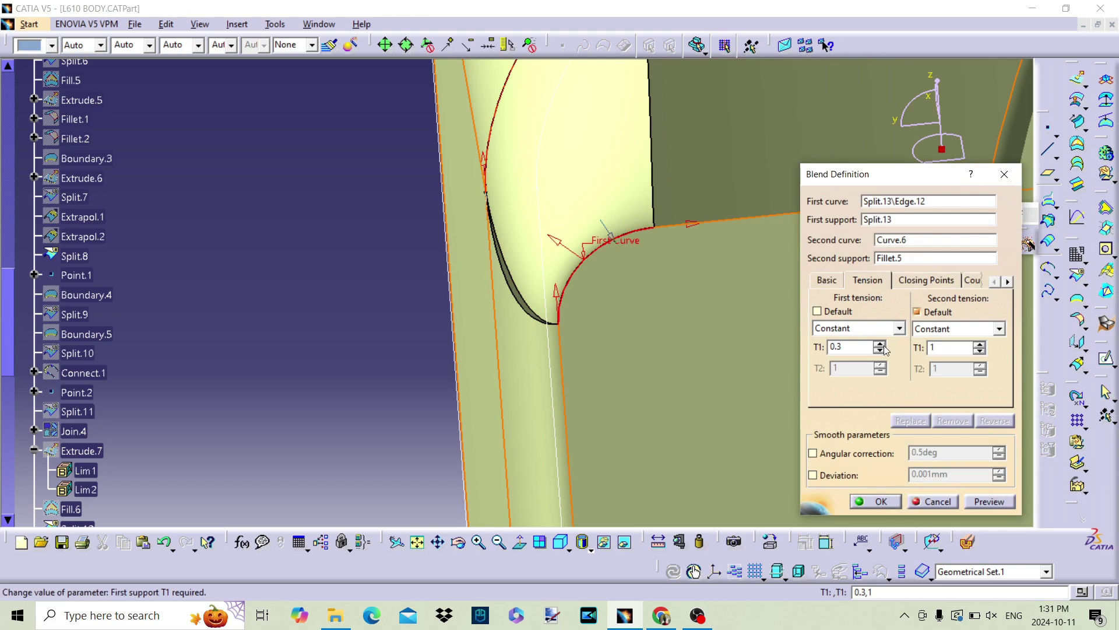
{"action": "left_click", "coordinate": [881, 344]}
{"action": "left_click", "coordinate": [983, 503]}
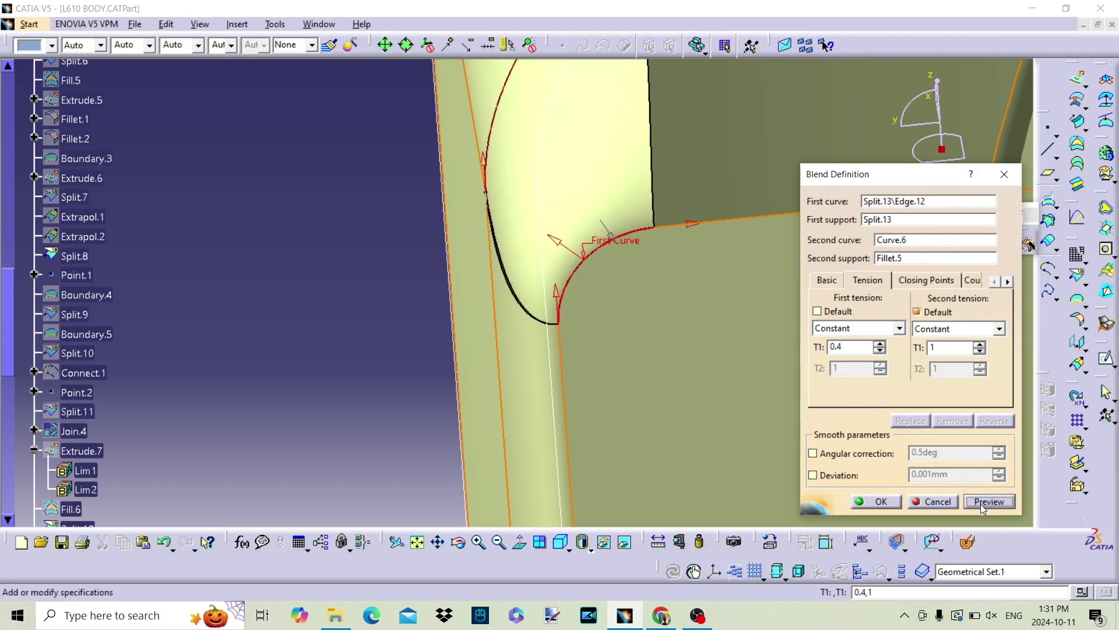
{"action": "left_click", "coordinate": [880, 344]}
{"action": "left_click", "coordinate": [985, 505]}
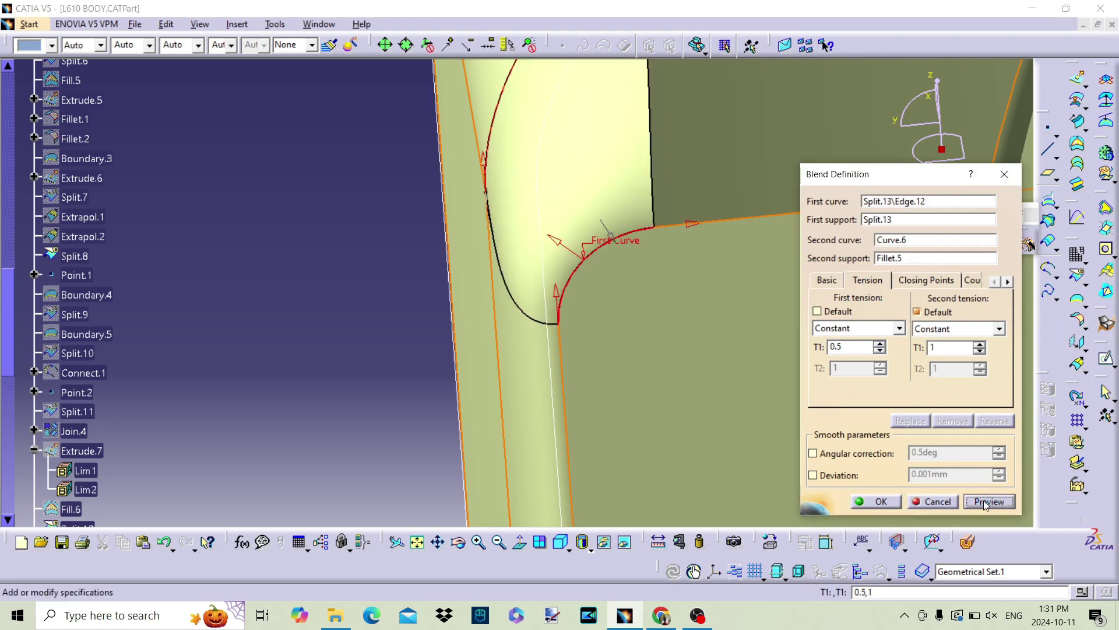
{"action": "left_click", "coordinate": [878, 502]}
Step: Delete the corner blend surface between Split.13 and Curve.6
{"action": "middle_click_drag", "start_coordinate": [553, 362], "coordinate": [453, 320]}
{"action": "left_click", "coordinate": [570, 170]}
{"action": "key", "text": "Delete"}
{"action": "left_click", "coordinate": [936, 502]}
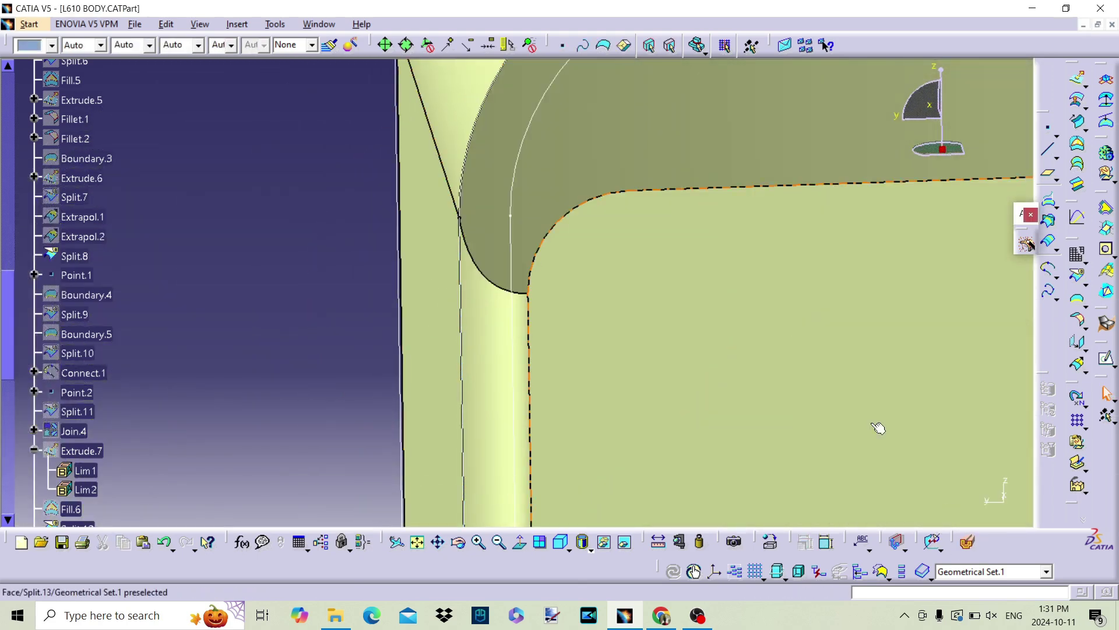
Step: Define a multi-sections surface from Split.13's rounded corner edge, tangent to Split.13, to Curve.6, tangent to Fillet.5
{"action": "middle_click_drag", "start_coordinate": [232, 256], "coordinate": [394, 329]}
{"action": "middle_click_drag", "start_coordinate": [642, 222], "coordinate": [541, 370]}
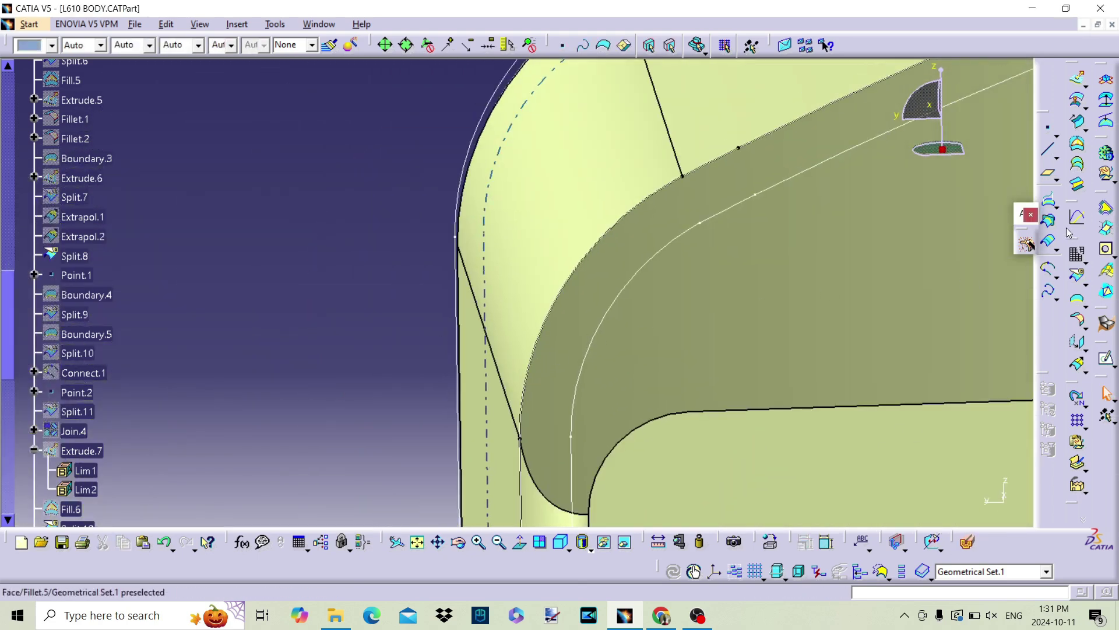
{"action": "left_click", "coordinate": [1078, 164]}
{"action": "left_click", "coordinate": [642, 423]}
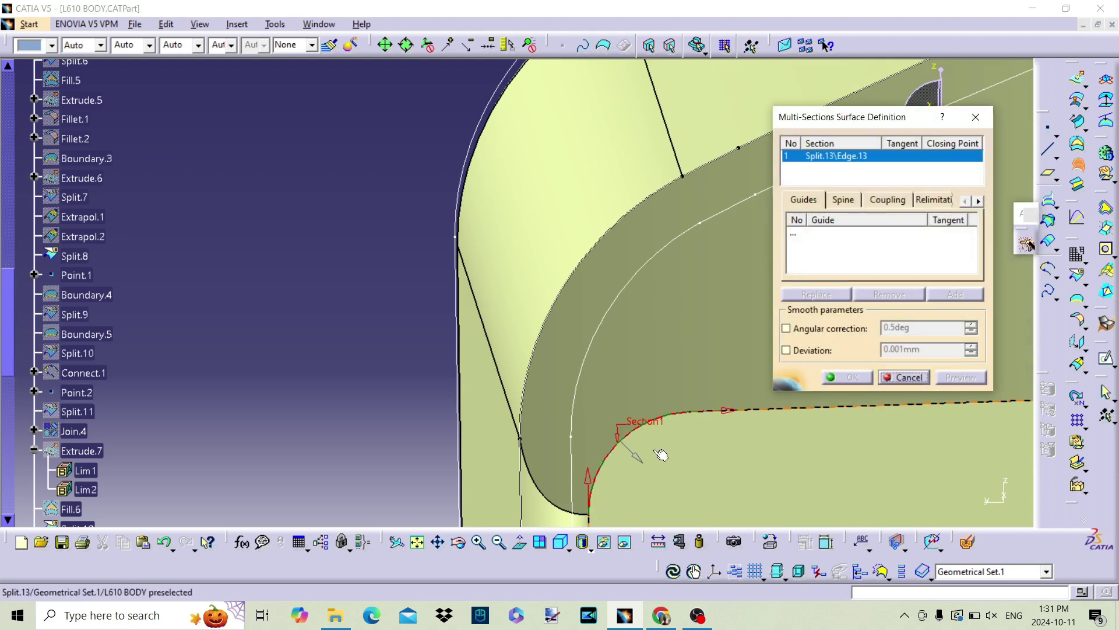
{"action": "left_click", "coordinate": [563, 282]}
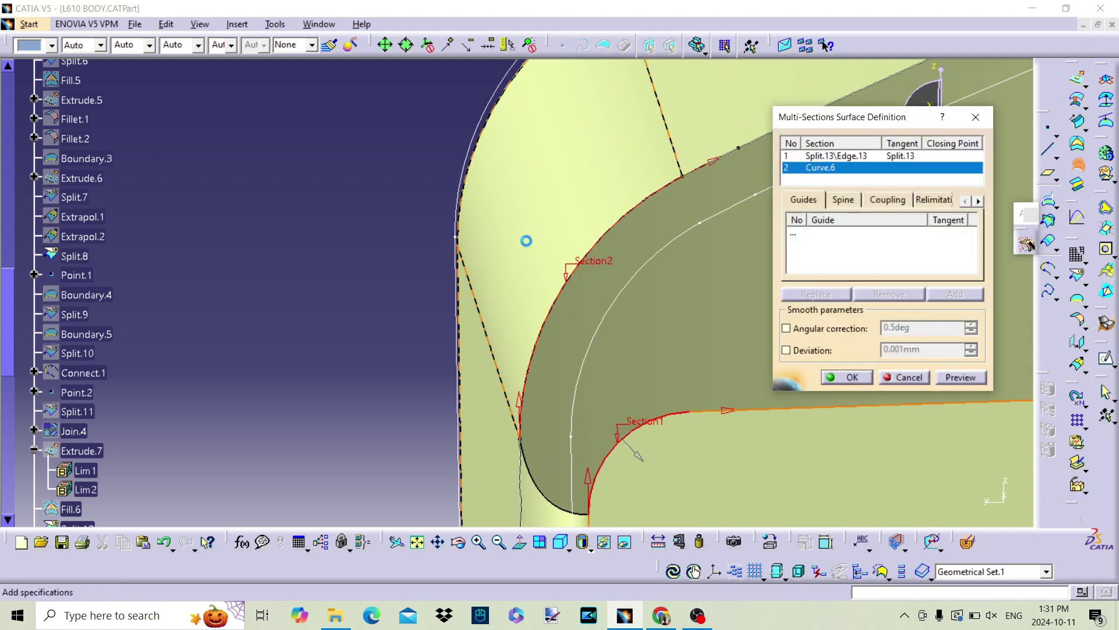
Step: Try the adjoining Blend.2 edge as the surface's guide, remove that guide, and accept the multi-sections surface
{"action": "left_click", "coordinate": [793, 239]}
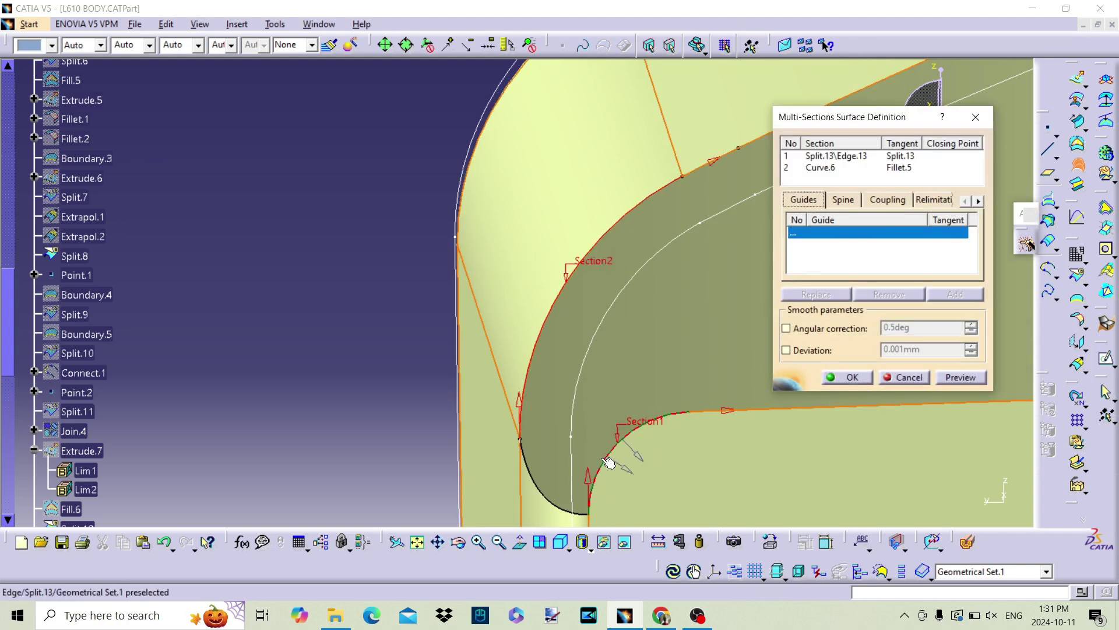
{"action": "left_click", "coordinate": [851, 379]}
{"action": "left_click", "coordinate": [676, 358]}
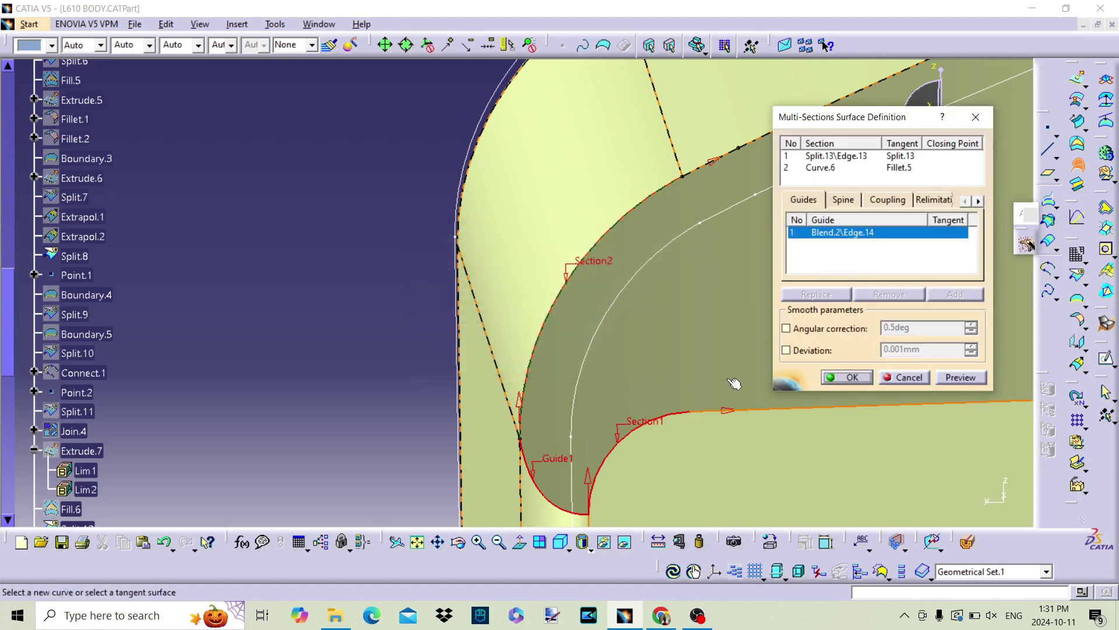
{"action": "left_click", "coordinate": [953, 382]}
{"action": "left_click", "coordinate": [688, 358]}
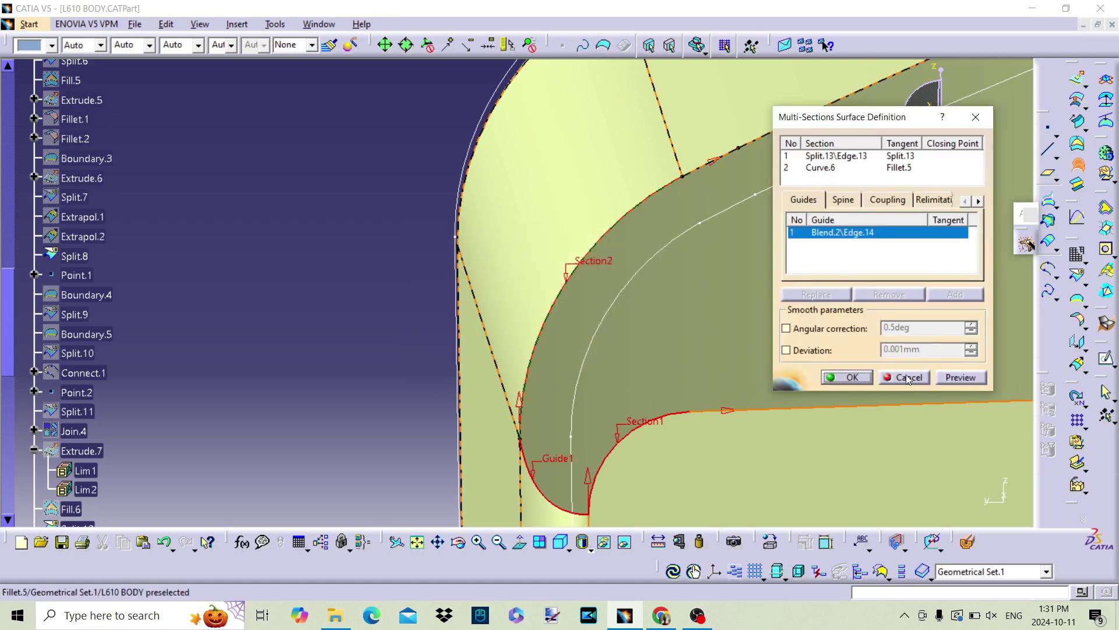
{"action": "right_click", "coordinate": [838, 235]}
{"action": "left_click", "coordinate": [869, 330]}
{"action": "left_click", "coordinate": [850, 377]}
Step: Delete the new multi-sections surface at the rounded corner
{"action": "middle_click_drag", "start_coordinate": [612, 275], "coordinate": [582, 295]}
{"action": "left_click", "coordinate": [607, 283]}
{"action": "key", "text": "Delete"}
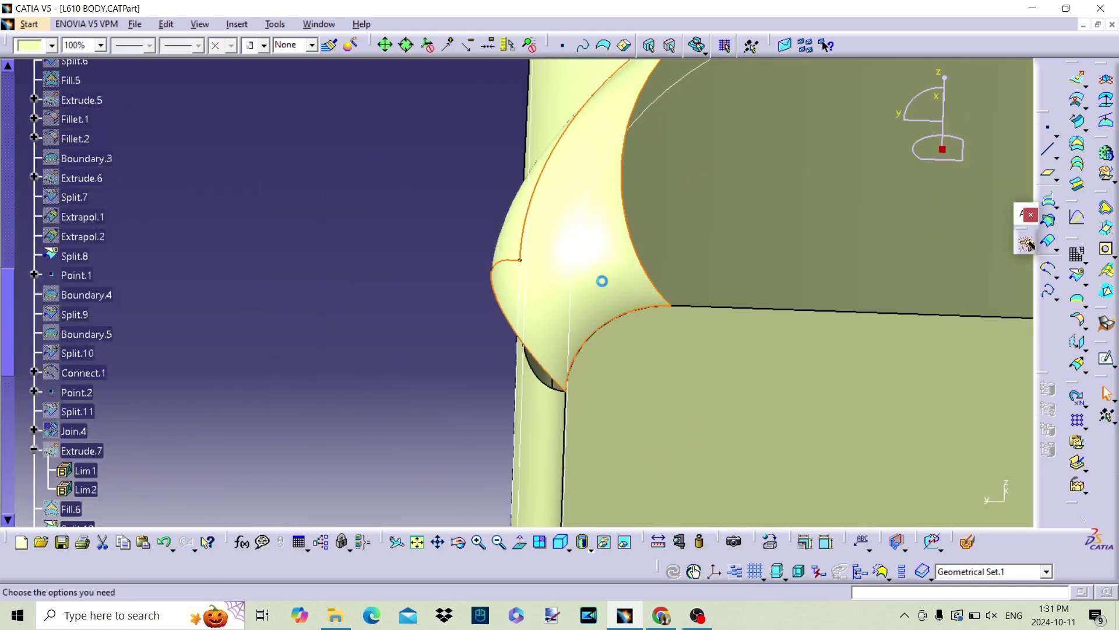
{"action": "left_click", "coordinate": [940, 503]}
{"action": "middle_click_drag", "start_coordinate": [776, 362], "coordinate": [684, 358]}
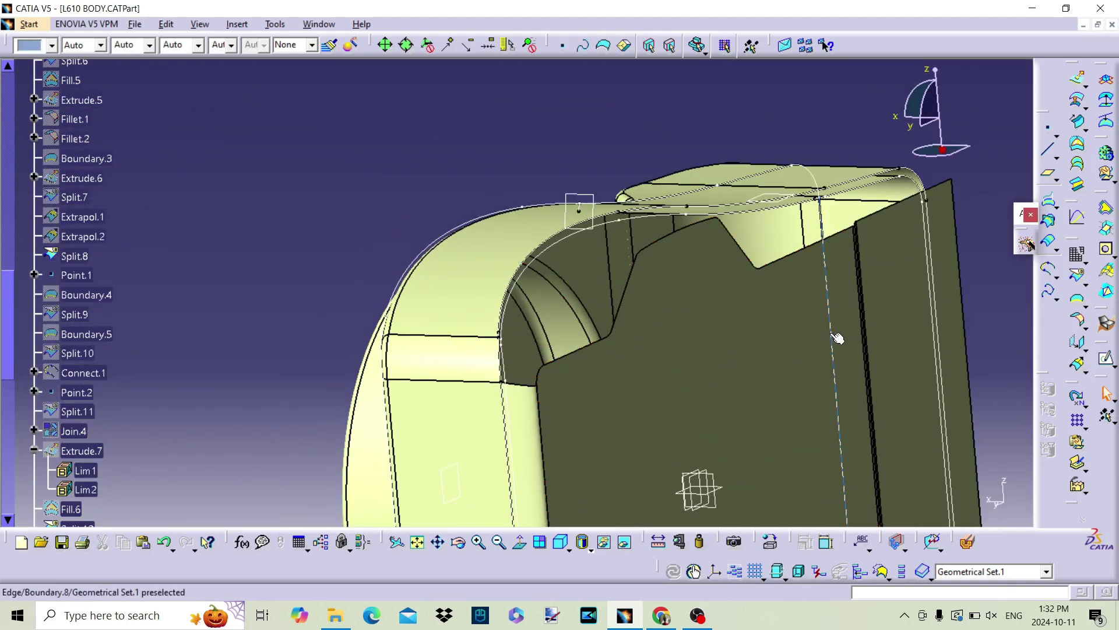
{"action": "middle_click_drag", "start_coordinate": [688, 407], "coordinate": [392, 275]}
{"action": "middle_click_drag", "start_coordinate": [589, 289], "coordinate": [527, 350]}
{"action": "middle_click_drag", "start_coordinate": [881, 277], "coordinate": [462, 377]}
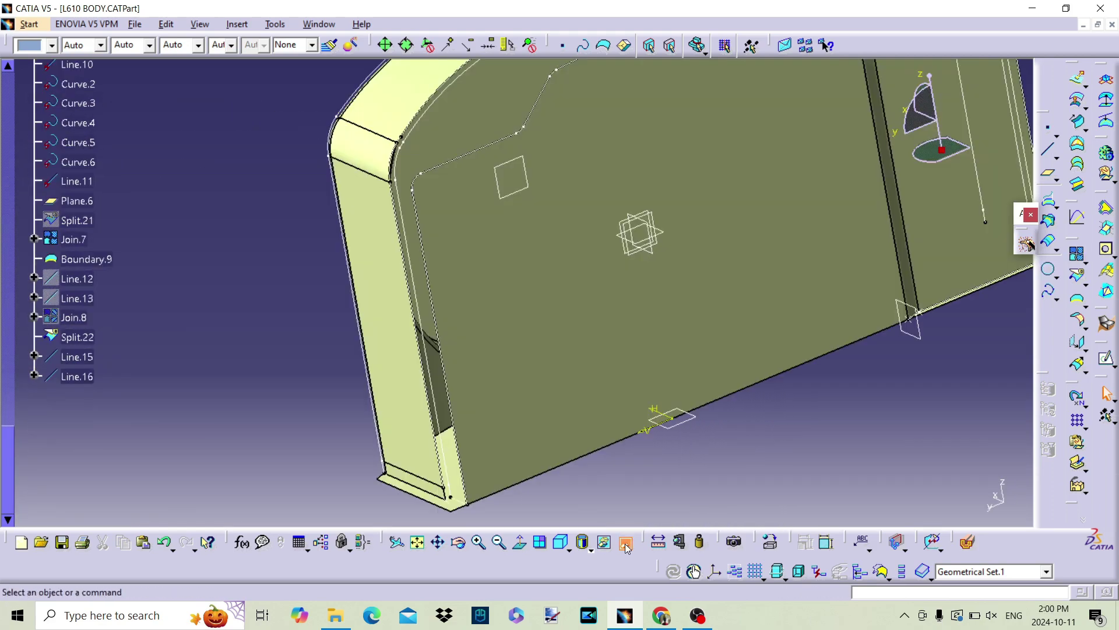
Step: Show the hidden wall surface Offset.1 and return to the visible space
{"action": "middle_click_drag", "start_coordinate": [467, 373], "coordinate": [463, 407]}
{"action": "middle_click_drag", "start_coordinate": [450, 345], "coordinate": [449, 402]}
{"action": "middle_click_drag", "start_coordinate": [439, 278], "coordinate": [432, 475]}
{"action": "right_click", "coordinate": [429, 264]}
{"action": "left_click", "coordinate": [450, 309]}
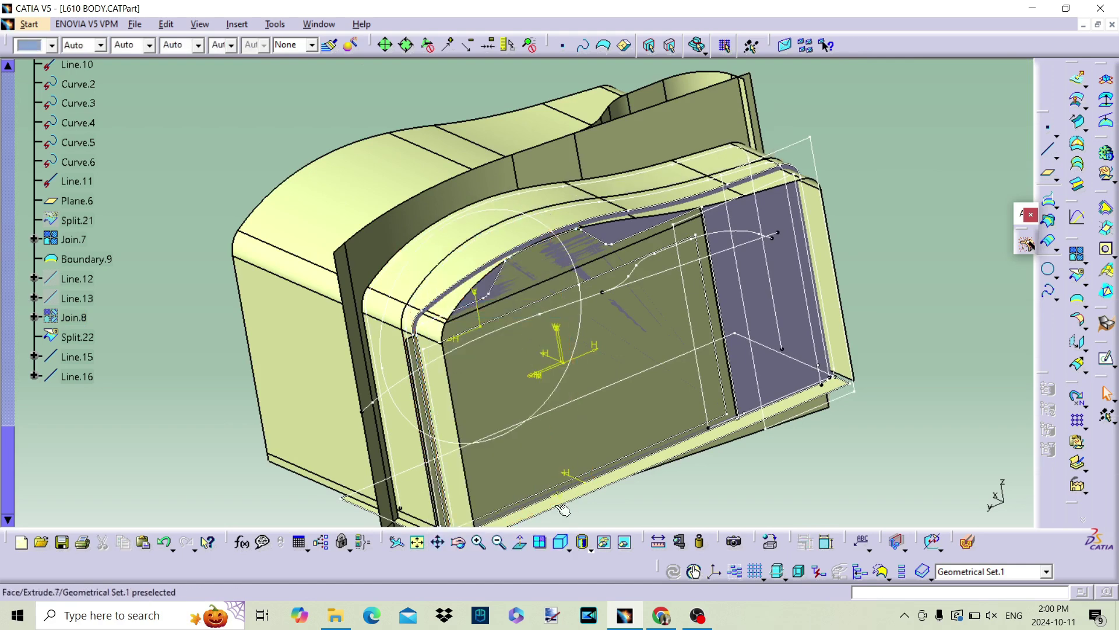
{"action": "left_click", "coordinate": [624, 544]}
{"action": "mouse_move", "coordinate": [467, 357]}
{"action": "middle_mouse_down"}
{"action": "mouse_move", "coordinate": [462, 315]}
{"action": "mouse_move", "coordinate": [468, 361]}
{"action": "middle_mouse_up"}
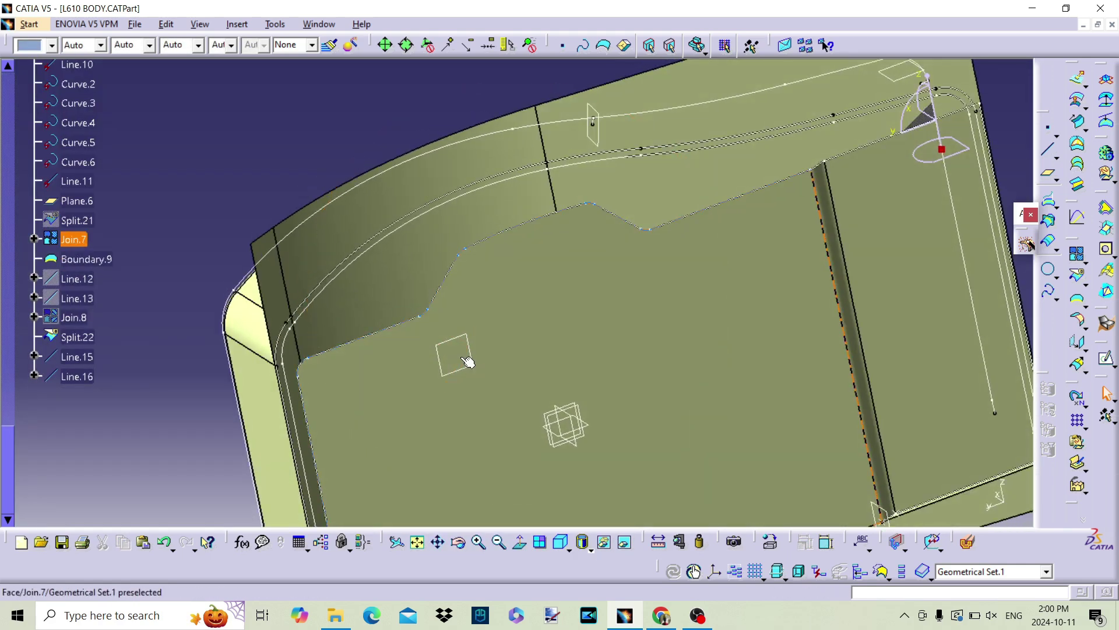
Step: Try to split Split.22 with Curve.4 as the cutting element
{"action": "left_click", "coordinate": [1076, 281]}
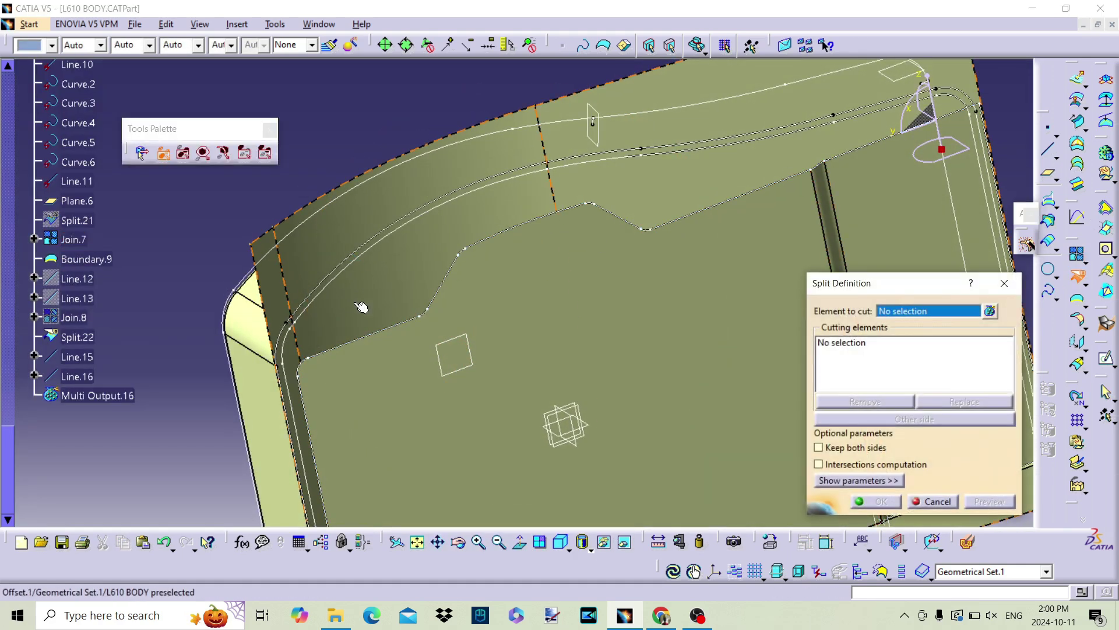
{"action": "left_click", "coordinate": [318, 312]}
{"action": "left_click", "coordinate": [307, 298]}
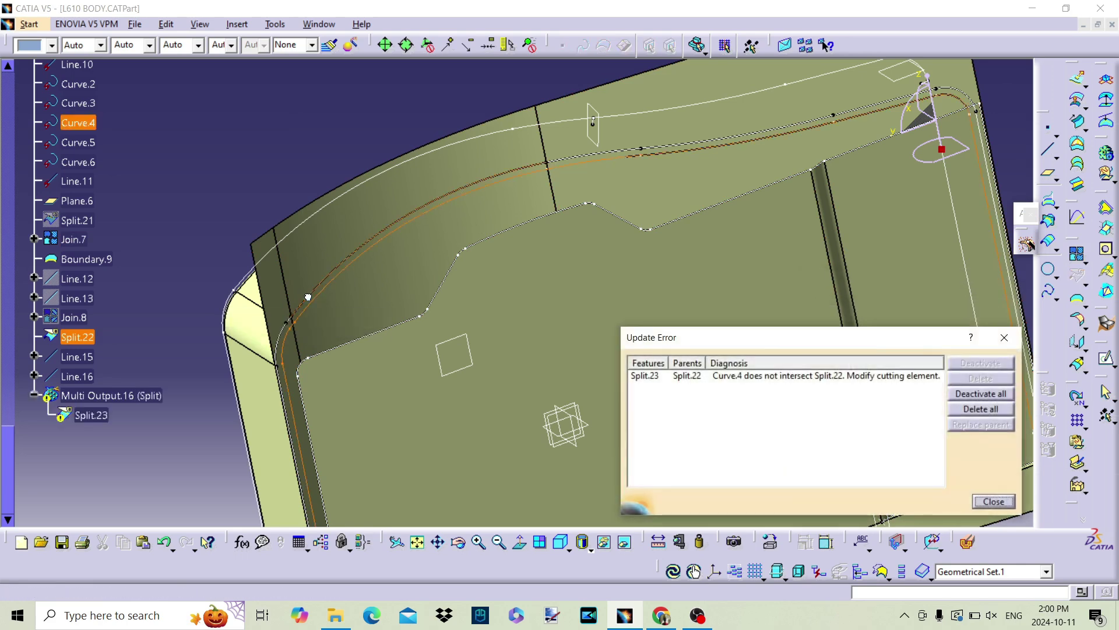
{"action": "left_click", "coordinate": [996, 500]}
{"action": "middle_click_drag", "start_coordinate": [590, 325], "coordinate": [507, 154]}
{"action": "left_click", "coordinate": [934, 504]}
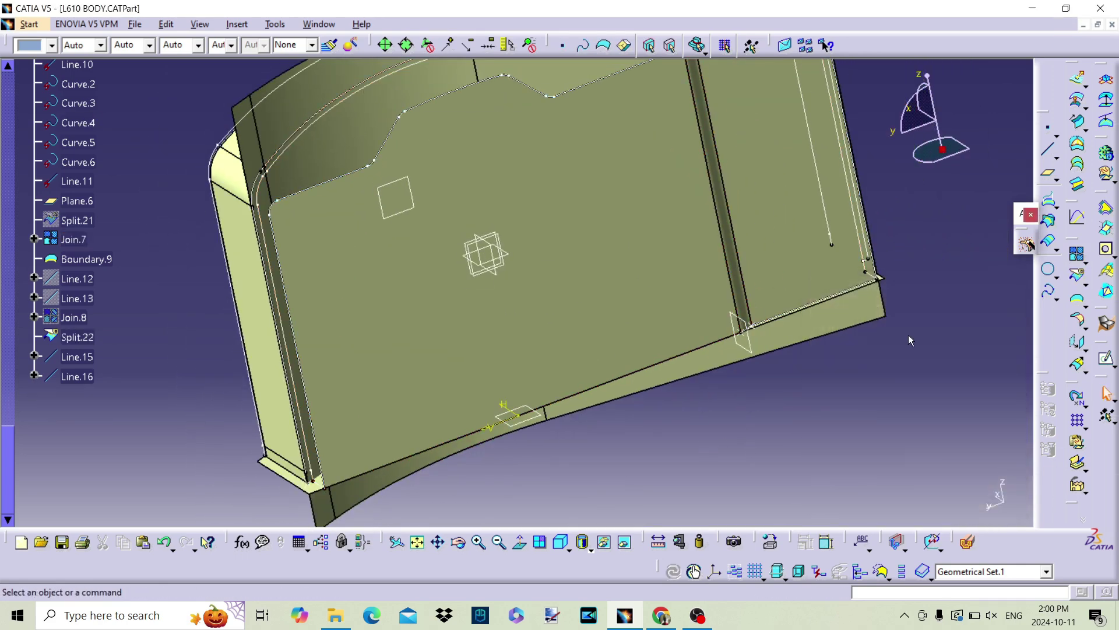
Step: Split Offset.1 with the horizontal base plane, keeping the portion above it
{"action": "left_click", "coordinate": [1077, 281]}
{"action": "left_click", "coordinate": [562, 408]}
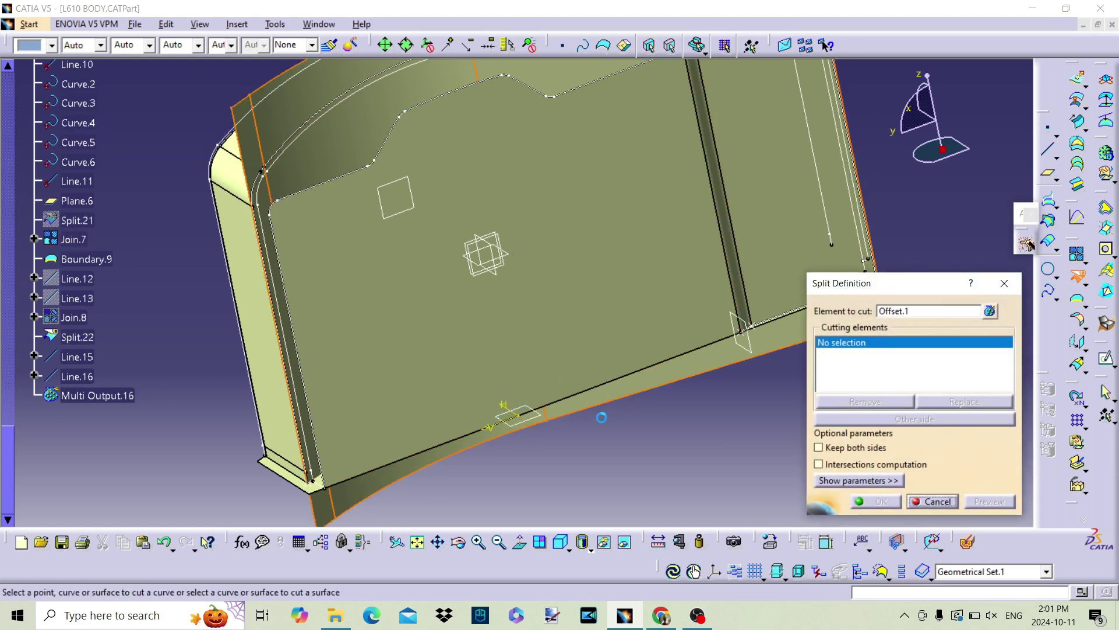
{"action": "left_click", "coordinate": [540, 415]}
{"action": "left_click", "coordinate": [877, 501]}
Step: Try to split Split.22 with the trimmed wall surface Split.23 as the cutting element
{"action": "middle_click_drag", "start_coordinate": [669, 392], "coordinate": [803, 458]}
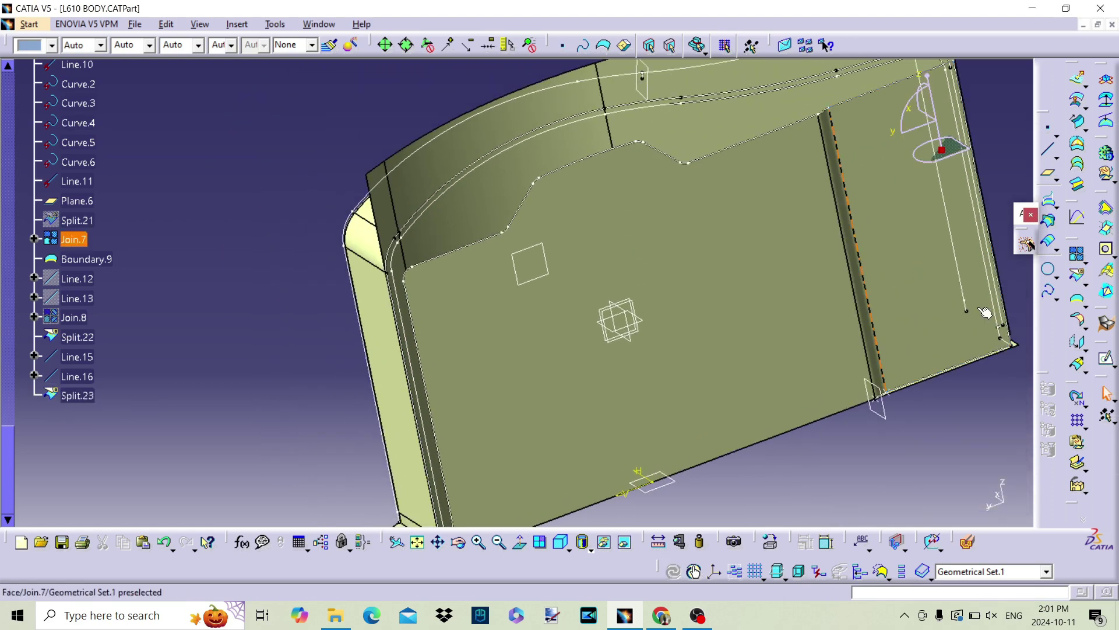
{"action": "left_click", "coordinate": [1076, 281]}
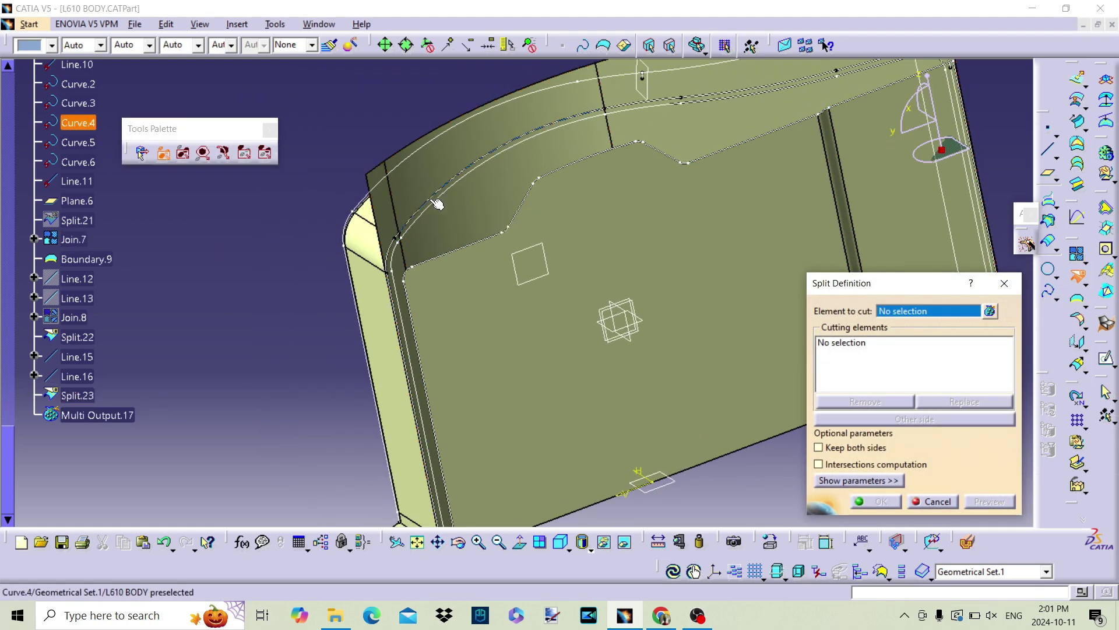
{"action": "middle_click_drag", "start_coordinate": [448, 218], "coordinate": [230, 95]}
{"action": "middle_click_drag", "start_coordinate": [230, 94], "coordinate": [409, 334]}
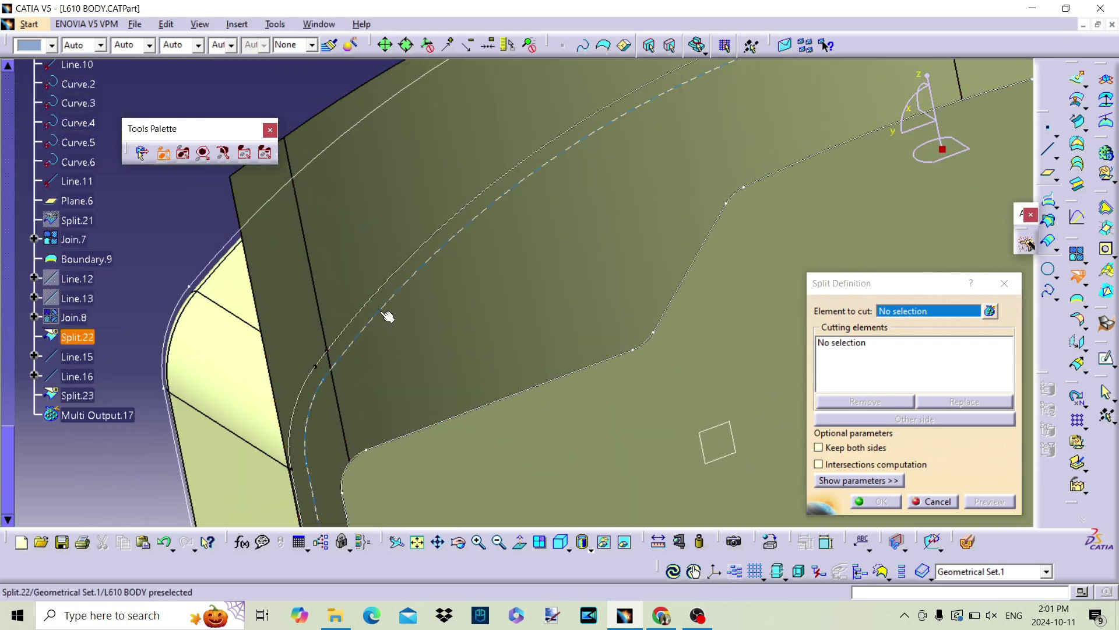
{"action": "left_click", "coordinate": [388, 316]}
{"action": "left_click", "coordinate": [375, 320]}
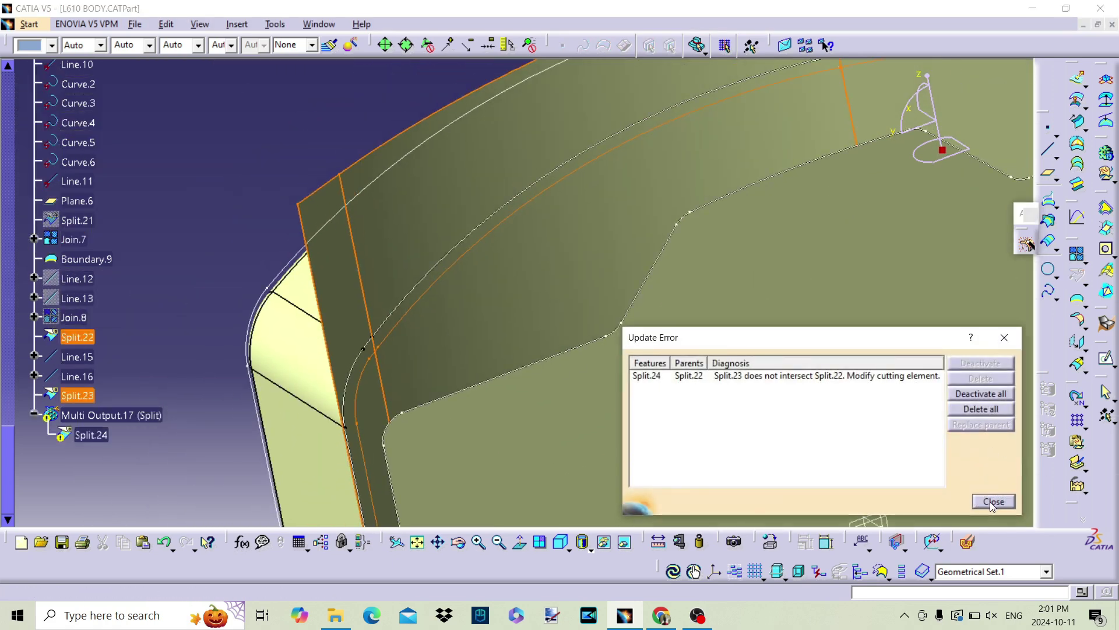
{"action": "left_click", "coordinate": [993, 502]}
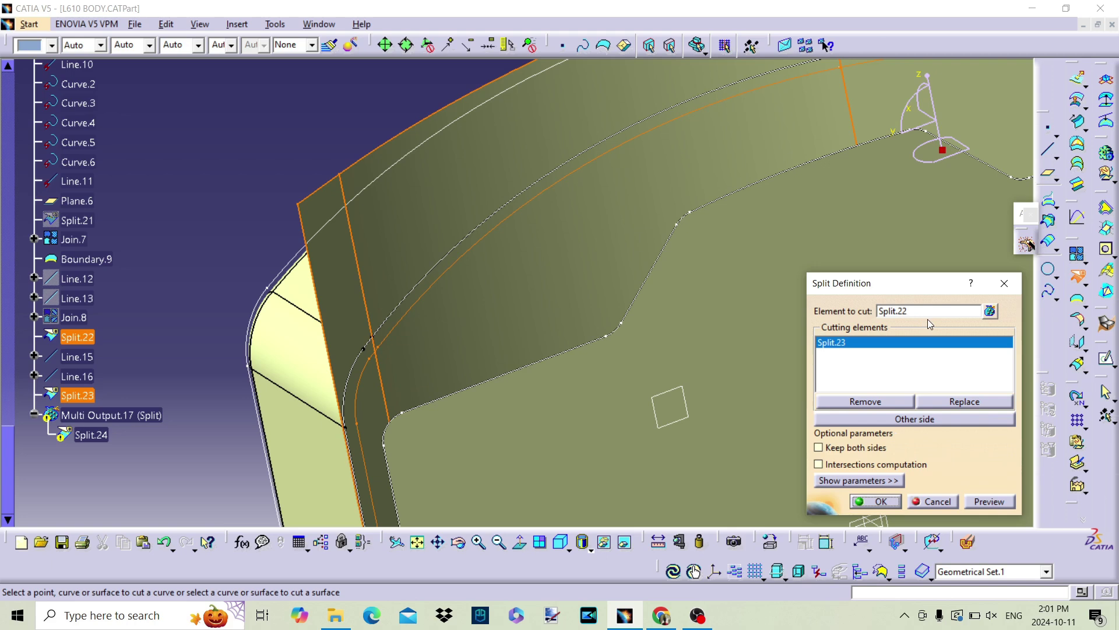
{"action": "left_click", "coordinate": [935, 501]}
{"action": "left_click", "coordinate": [1077, 163]}
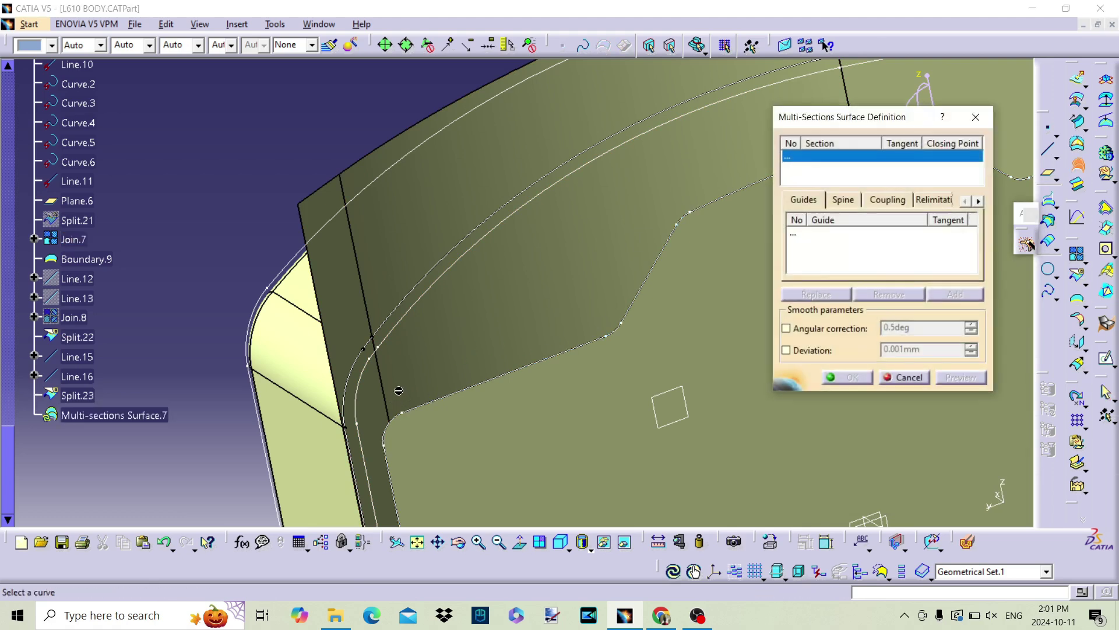
{"action": "left_click", "coordinate": [904, 376]}
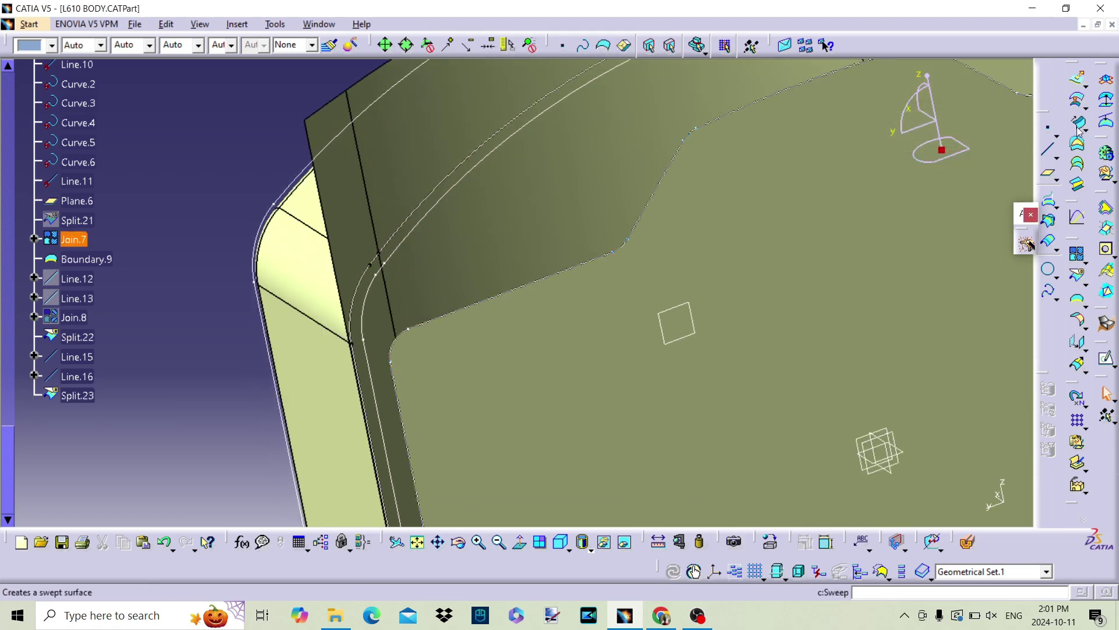
Step: Try to split the wall surface Split.23 with Split.22 as the cutting element
{"action": "left_click", "coordinate": [1077, 273]}
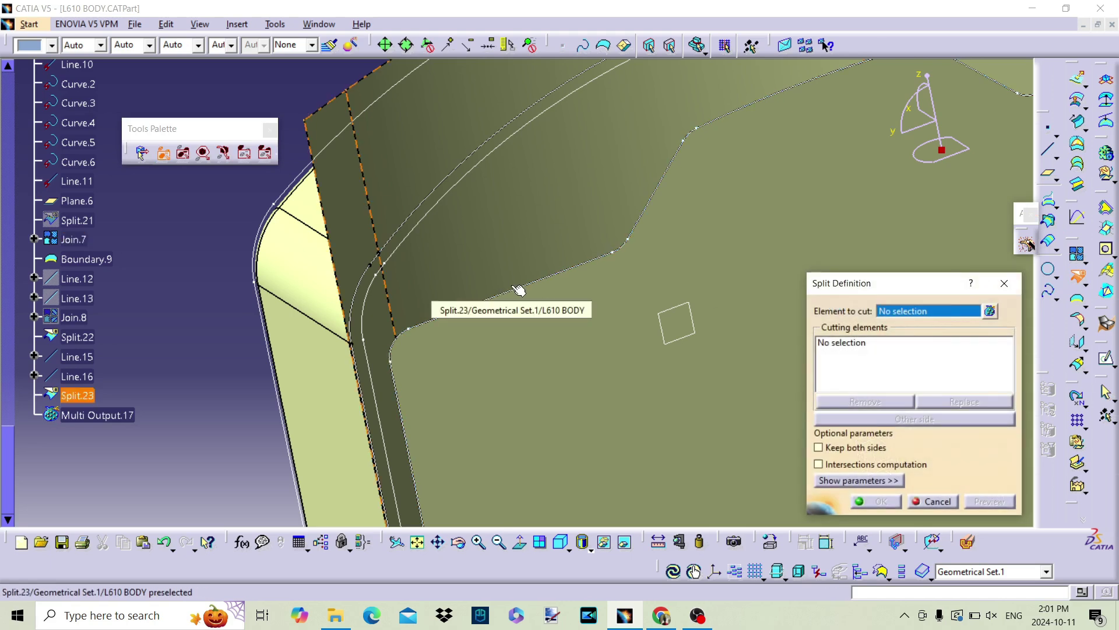
{"action": "left_click", "coordinate": [408, 252]}
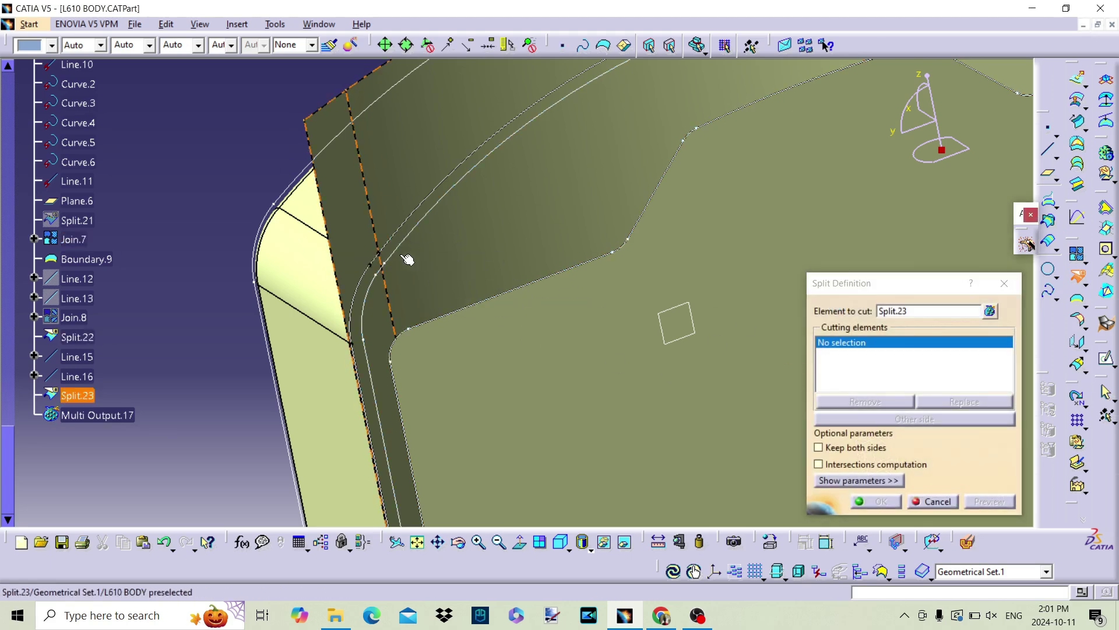
{"action": "left_click", "coordinate": [398, 251]}
{"action": "left_click", "coordinate": [994, 501]}
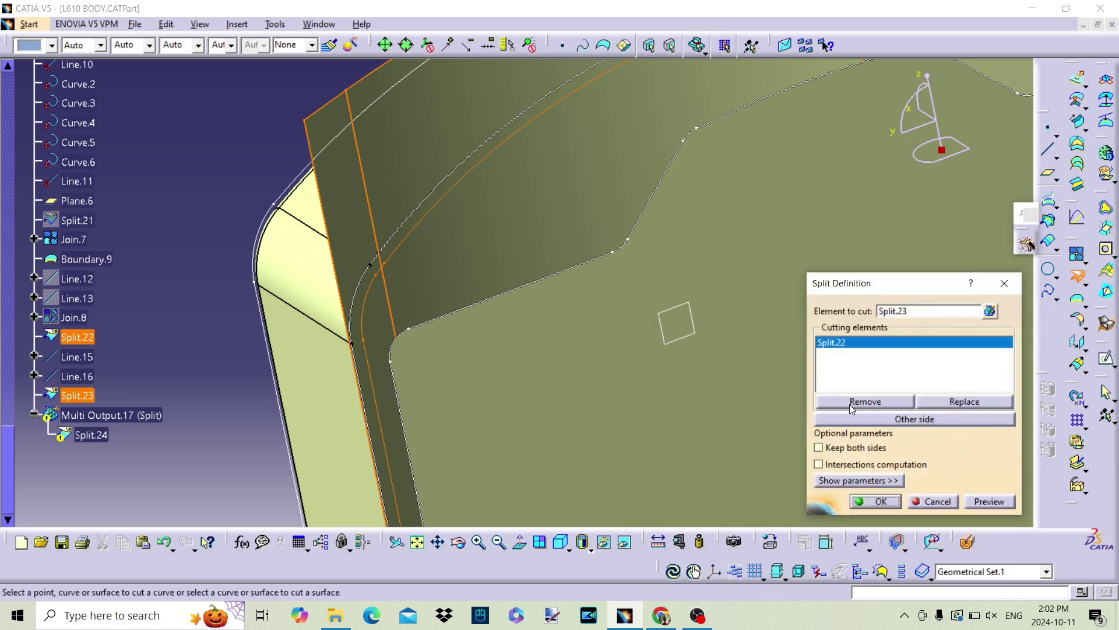
Step: Add Fillet.5 as a second cutting element alongside Split.22 and try the split of Split.23 again
{"action": "left_click", "coordinate": [325, 262]}
{"action": "middle_click_drag", "start_coordinate": [427, 310], "coordinate": [513, 309]}
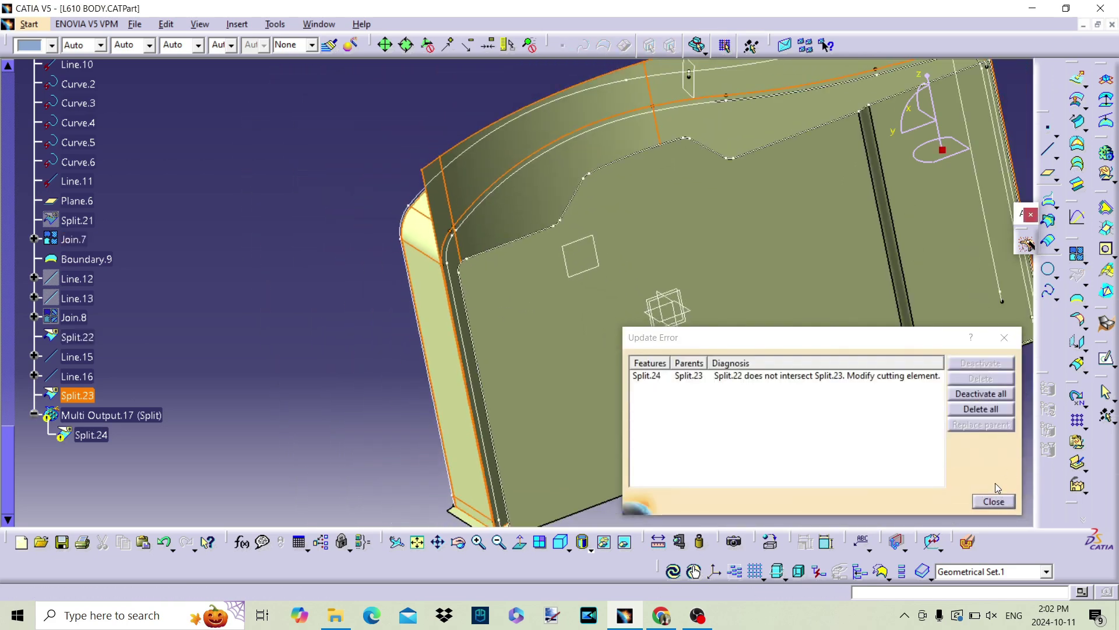
{"action": "left_click", "coordinate": [994, 501]}
{"action": "middle_click_drag", "start_coordinate": [637, 367], "coordinate": [586, 245]}
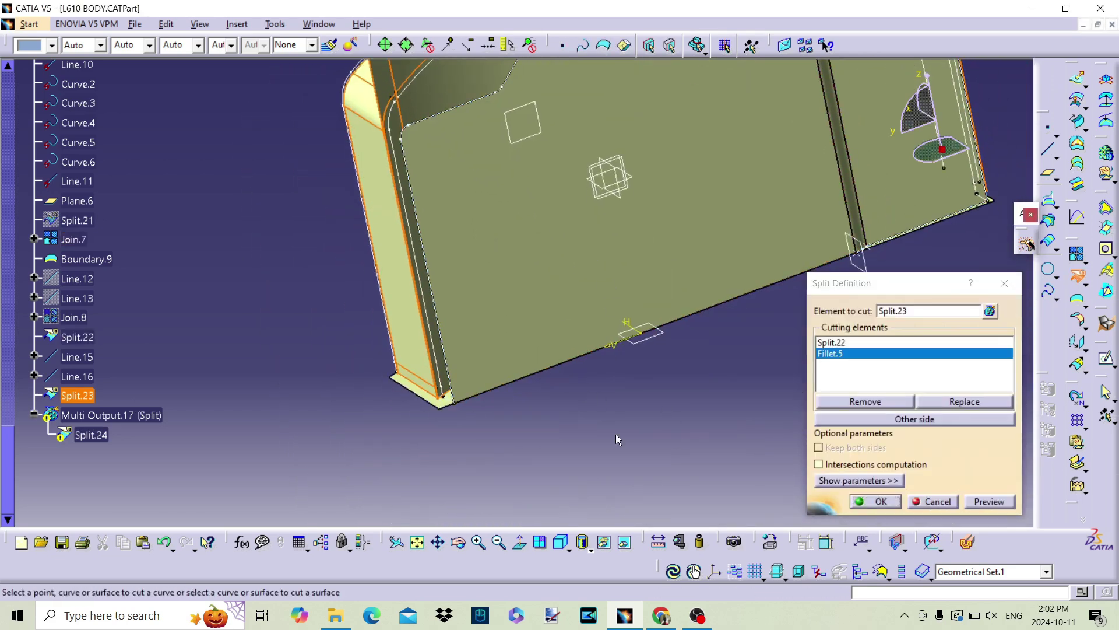
{"action": "left_click", "coordinate": [879, 501]}
{"action": "left_click", "coordinate": [640, 338]}
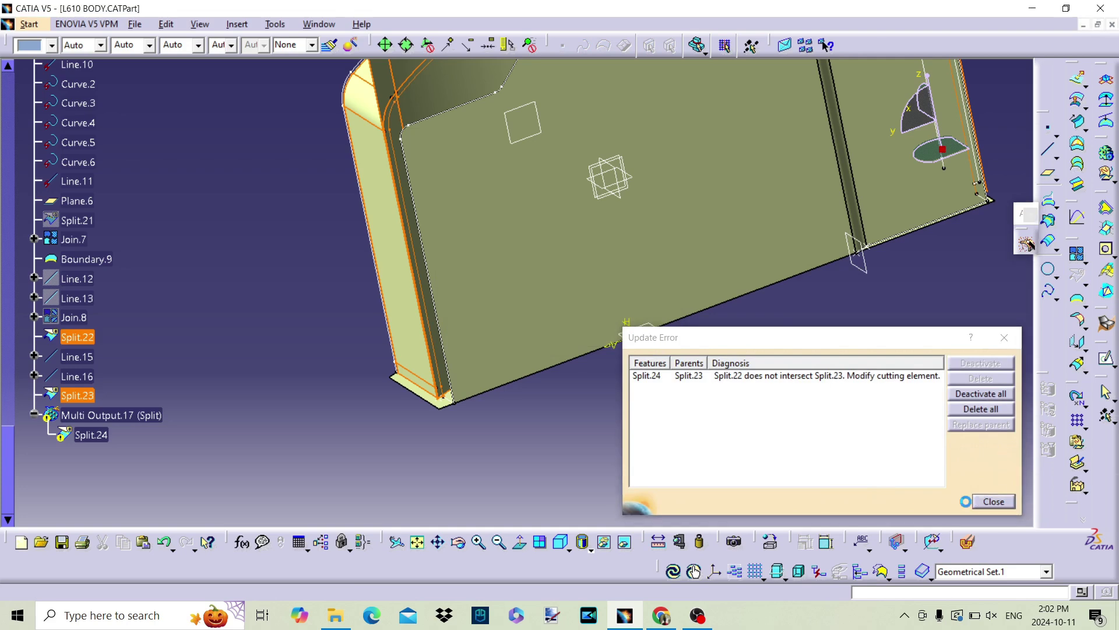
{"action": "left_click", "coordinate": [994, 501]}
{"action": "left_click", "coordinate": [933, 501]}
Step: Set up a split of the wall surface Split.23 with Fillet.5 as the cutting element
{"action": "middle_click_drag", "start_coordinate": [621, 373], "coordinate": [453, 361]}
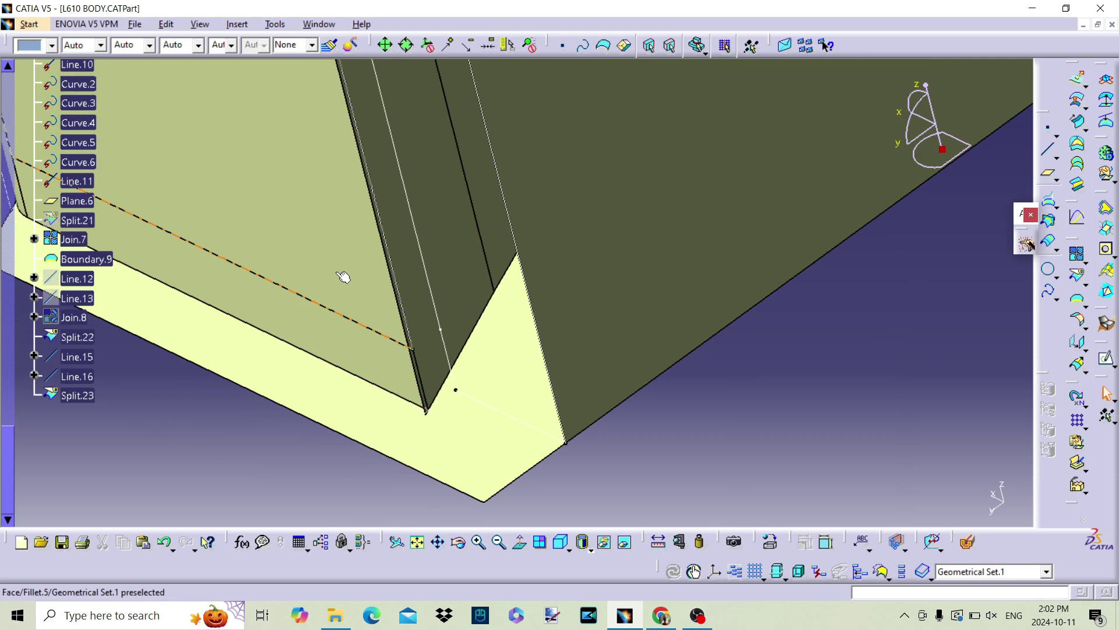
{"action": "left_click", "coordinate": [1080, 281]}
{"action": "left_click", "coordinate": [465, 305]}
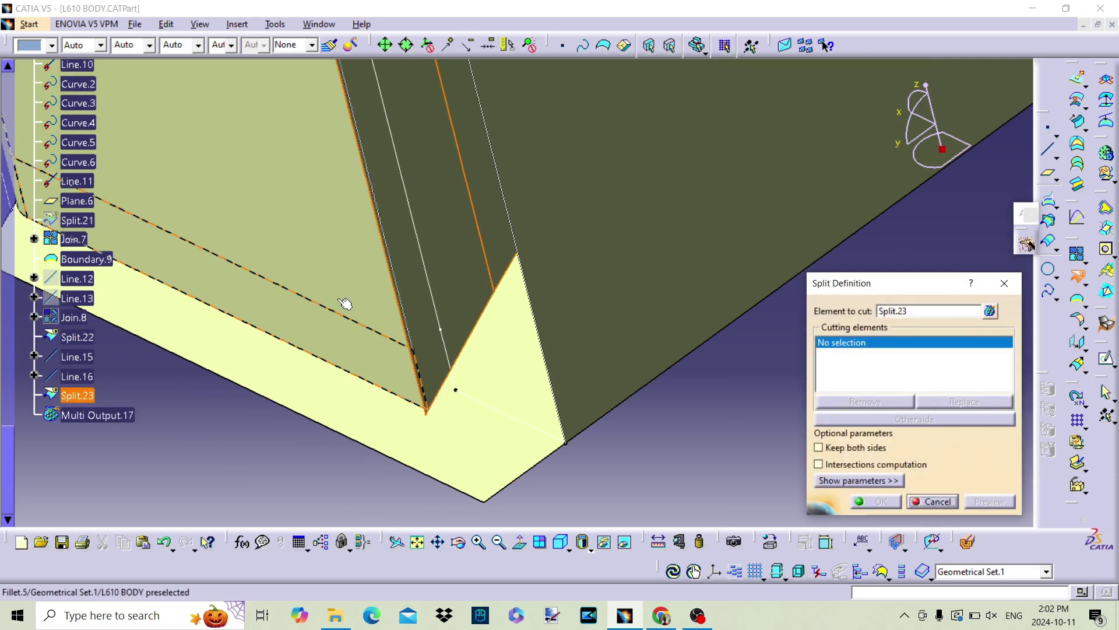
{"action": "left_click", "coordinate": [340, 296]}
{"action": "middle_click_drag", "start_coordinate": [490, 325], "coordinate": [513, 287]}
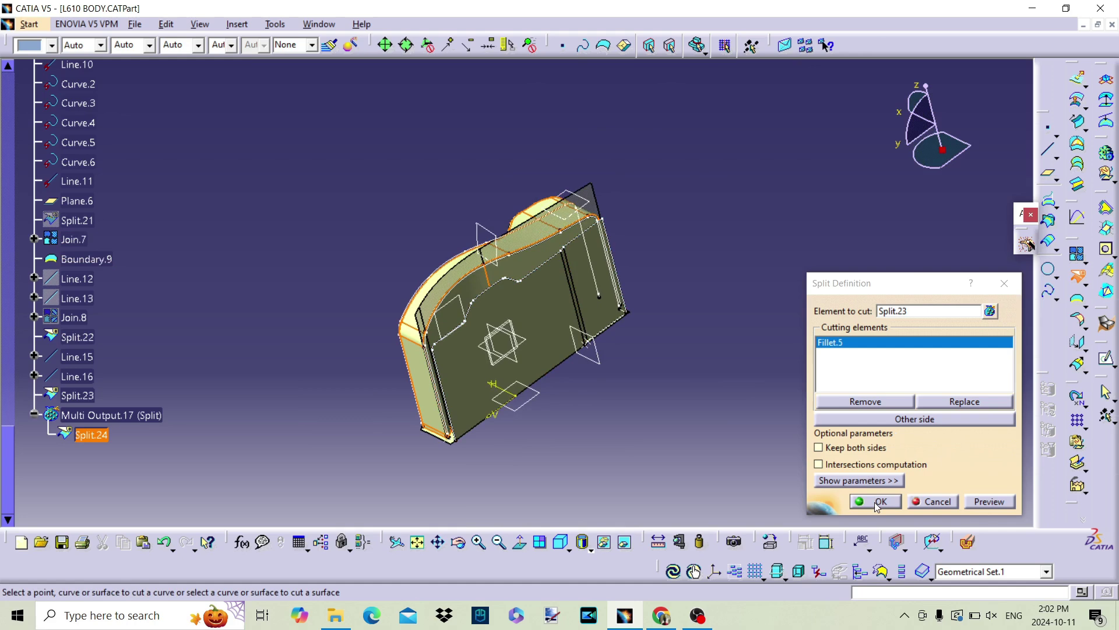
Step: Try Split.22 as a second cutting element, remove it again, and complete the split of Split.23 with Fillet.5 only
{"action": "mouse_move", "coordinate": [588, 403]}
{"action": "middle_mouse_down"}
{"action": "mouse_move", "coordinate": [579, 388]}
{"action": "mouse_move", "coordinate": [307, 275]}
{"action": "mouse_move", "coordinate": [285, 217]}
{"action": "mouse_move", "coordinate": [277, 88]}
{"action": "middle_mouse_up"}
{"action": "left_click", "coordinate": [315, 420]}
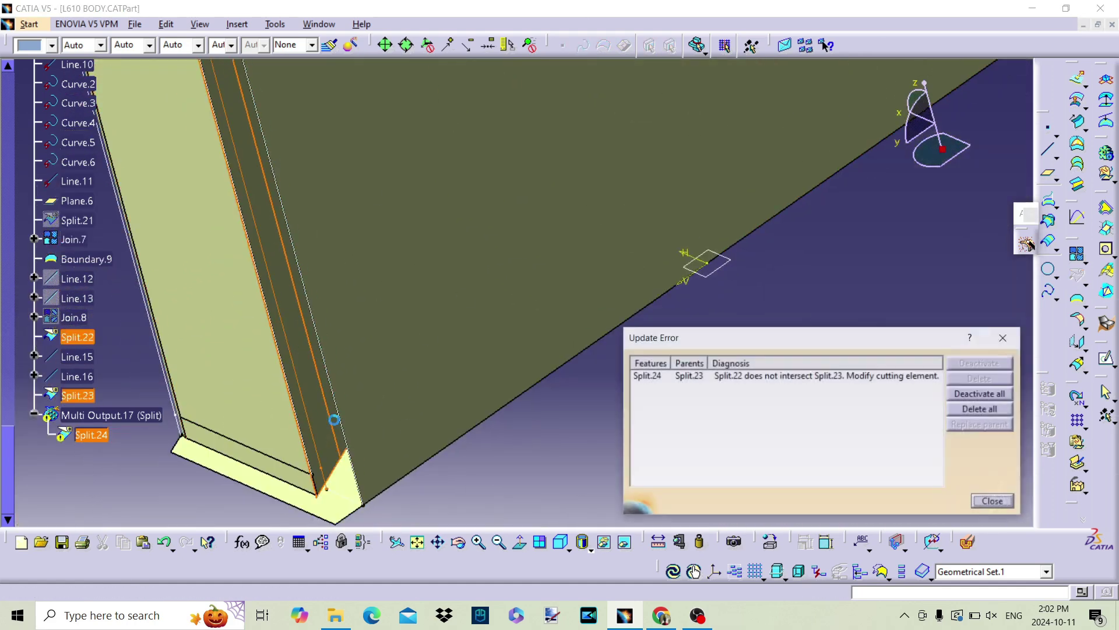
{"action": "left_click", "coordinate": [977, 503]}
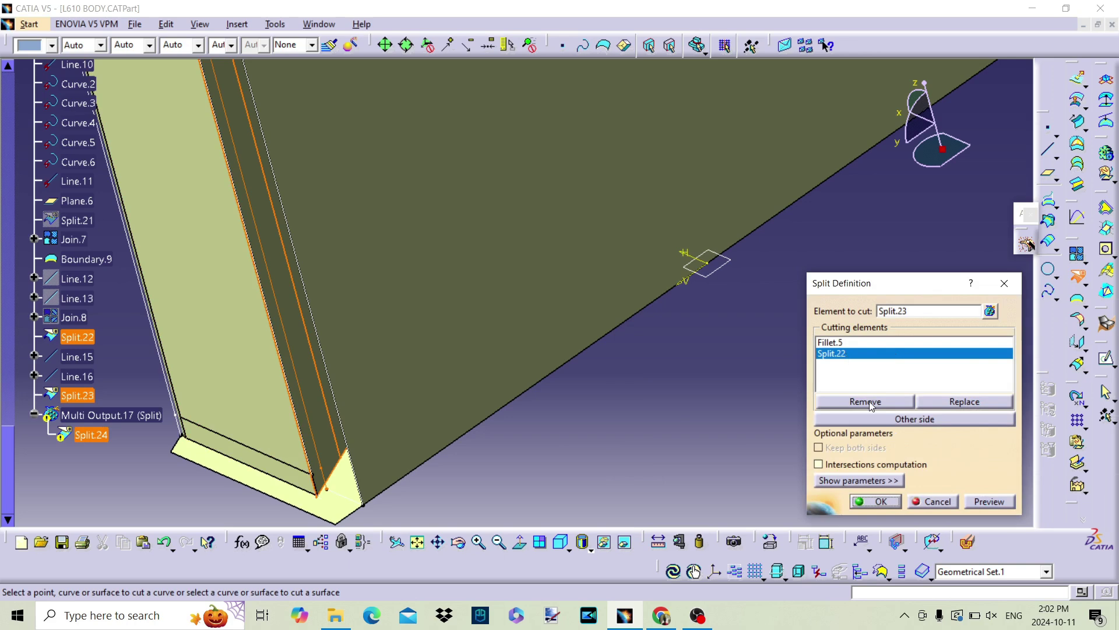
{"action": "left_click", "coordinate": [870, 402]}
{"action": "left_click", "coordinate": [876, 501]}
{"action": "middle_click_drag", "start_coordinate": [478, 350], "coordinate": [468, 318]}
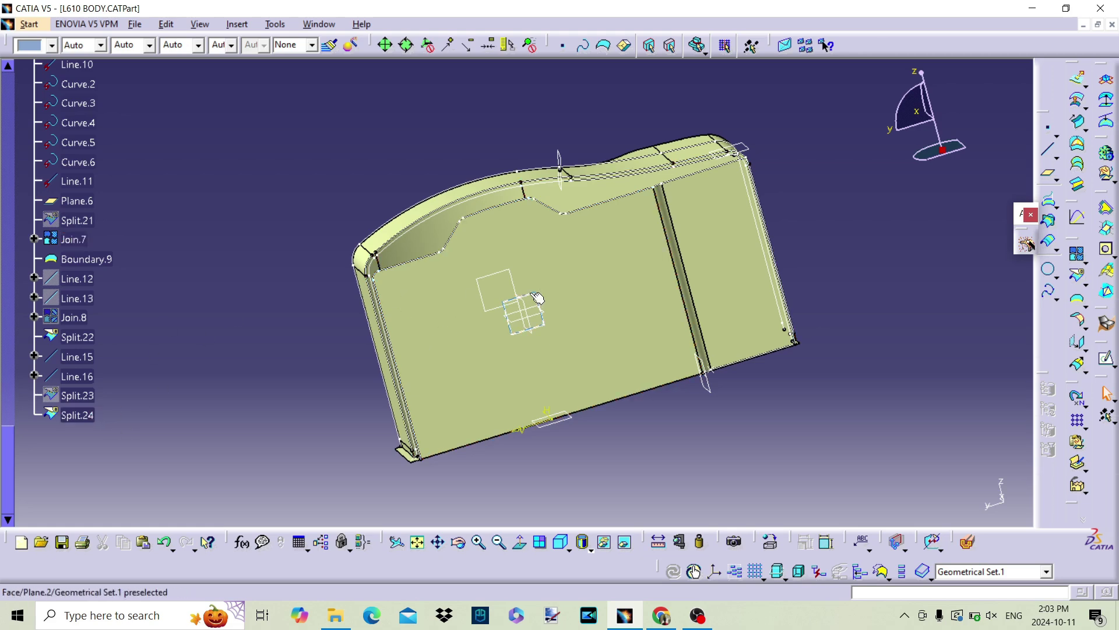
{"action": "middle_click_drag", "start_coordinate": [474, 373], "coordinate": [427, 267]}
{"action": "middle_click_drag", "start_coordinate": [339, 236], "coordinate": [440, 279]}
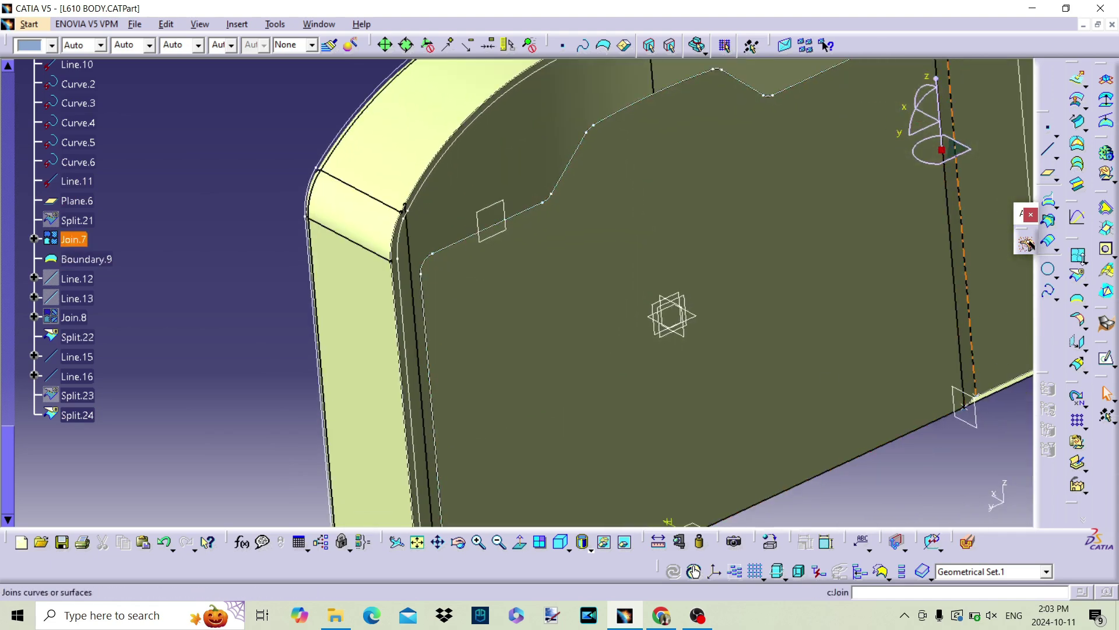
{"action": "left_click", "coordinate": [1079, 166]}
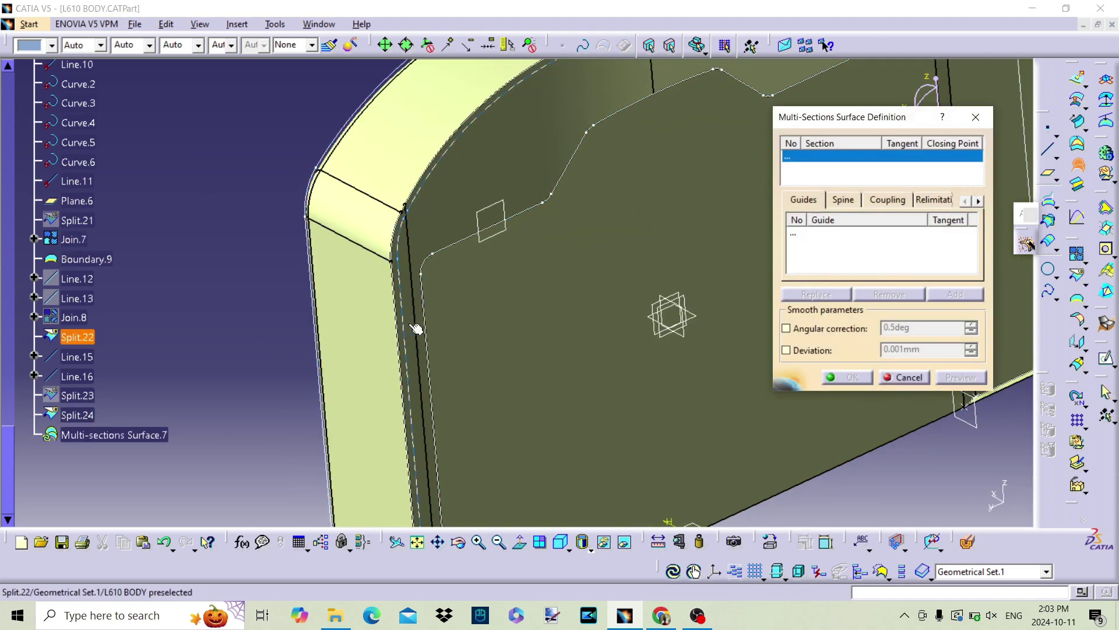
{"action": "left_click", "coordinate": [900, 379]}
Step: Delete the Split.24 surface from the model
{"action": "middle_click_drag", "start_coordinate": [412, 299], "coordinate": [773, 421]}
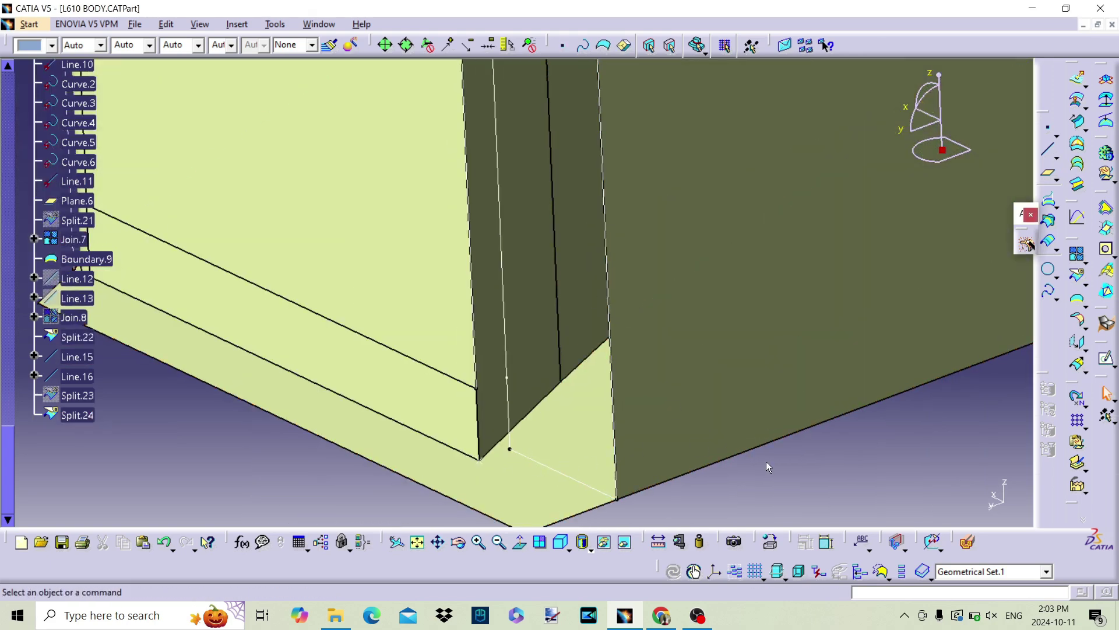
{"action": "right_click", "coordinate": [531, 332]}
{"action": "left_click", "coordinate": [559, 233]}
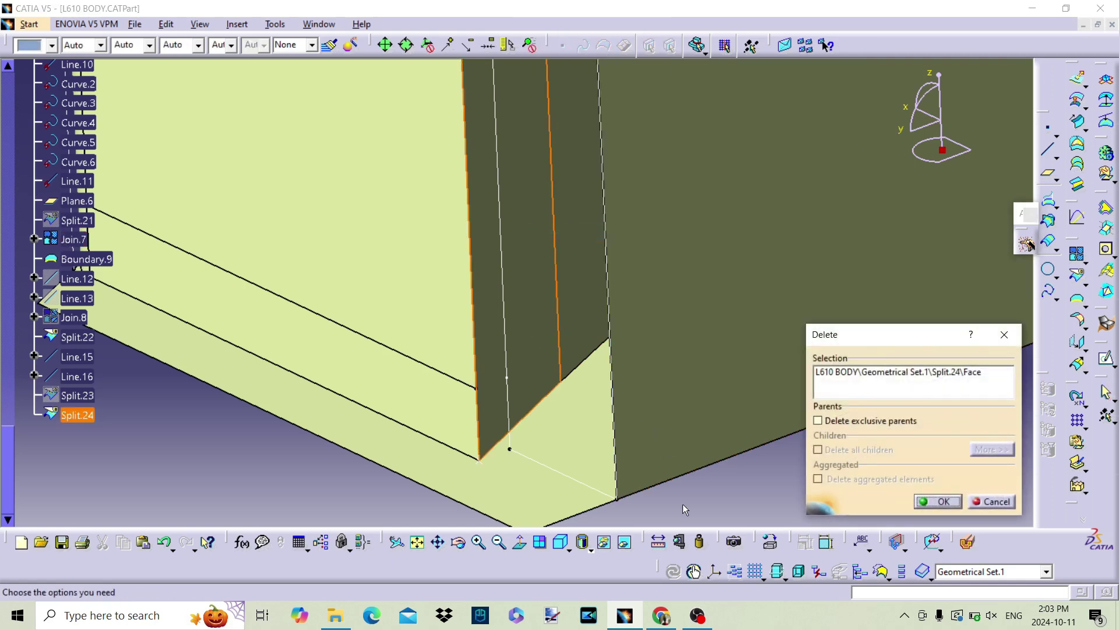
{"action": "left_click", "coordinate": [940, 502]}
Step: Hide the trimmed wall surface Split.23
{"action": "left_click", "coordinate": [541, 309]}
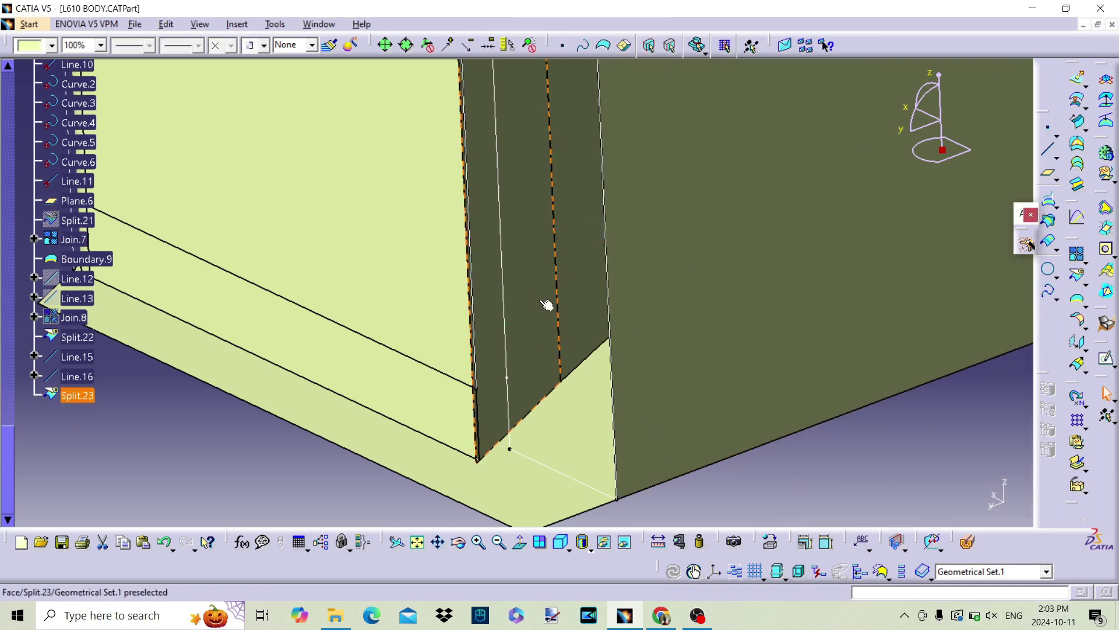
{"action": "left_click", "coordinate": [634, 545]}
{"action": "left_click", "coordinate": [633, 545]}
{"action": "right_click", "coordinate": [529, 331]}
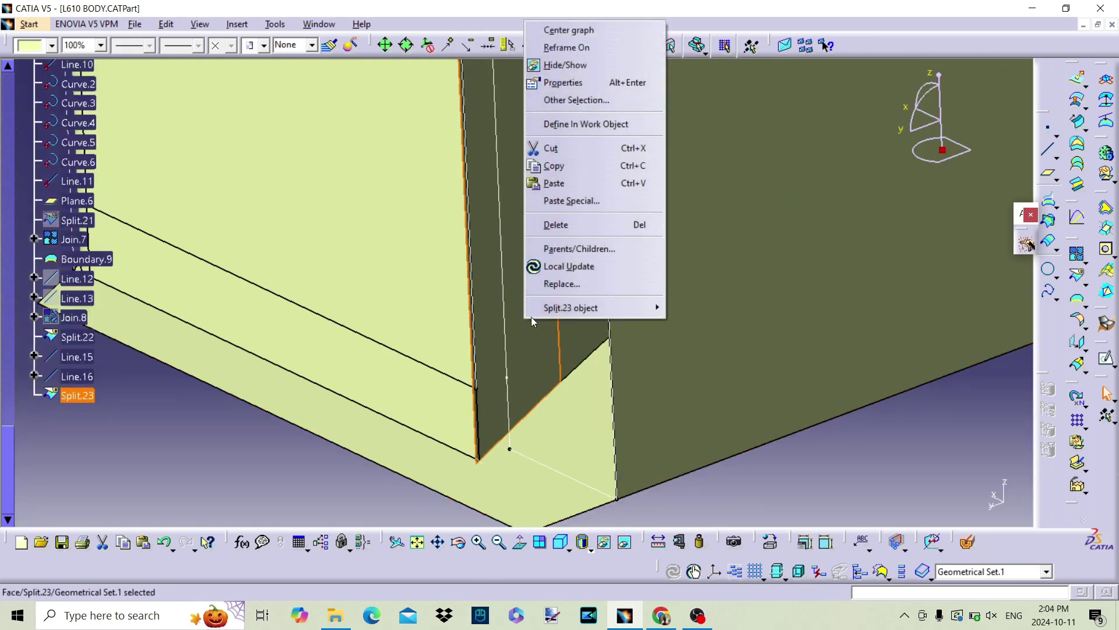
{"action": "left_click", "coordinate": [555, 66]}
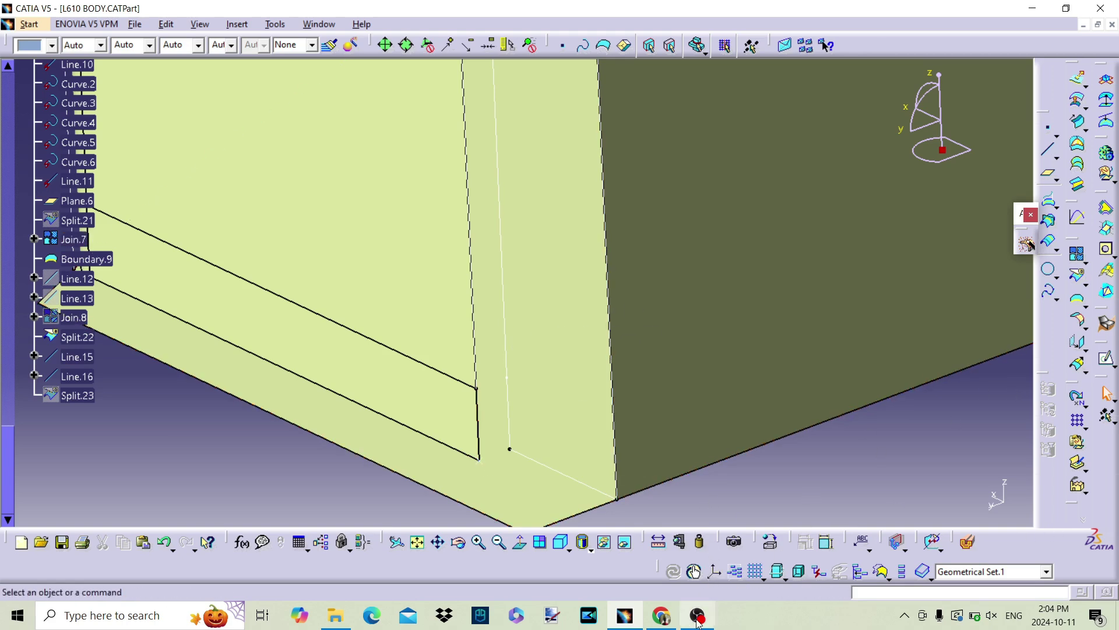
Step: Create a point-to-point line at the body's bottom corner from the Sketch.9 corner point to the lower end vertex of Split.22
{"action": "middle_click_drag", "start_coordinate": [629, 408], "coordinate": [625, 131]}
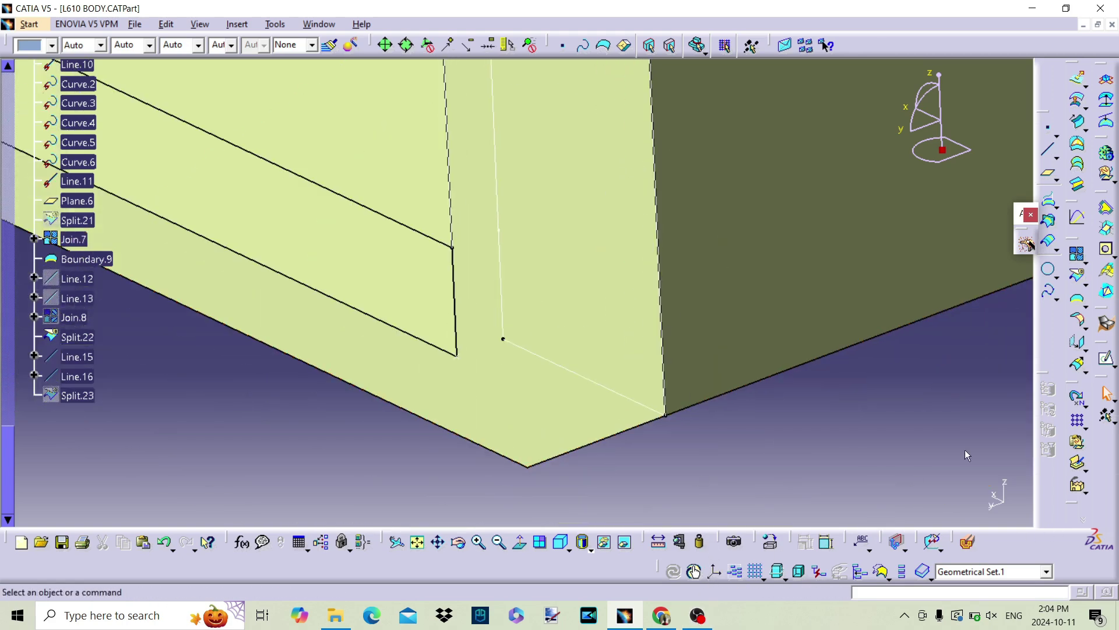
{"action": "left_click", "coordinate": [1046, 157]}
{"action": "left_click", "coordinate": [504, 337]}
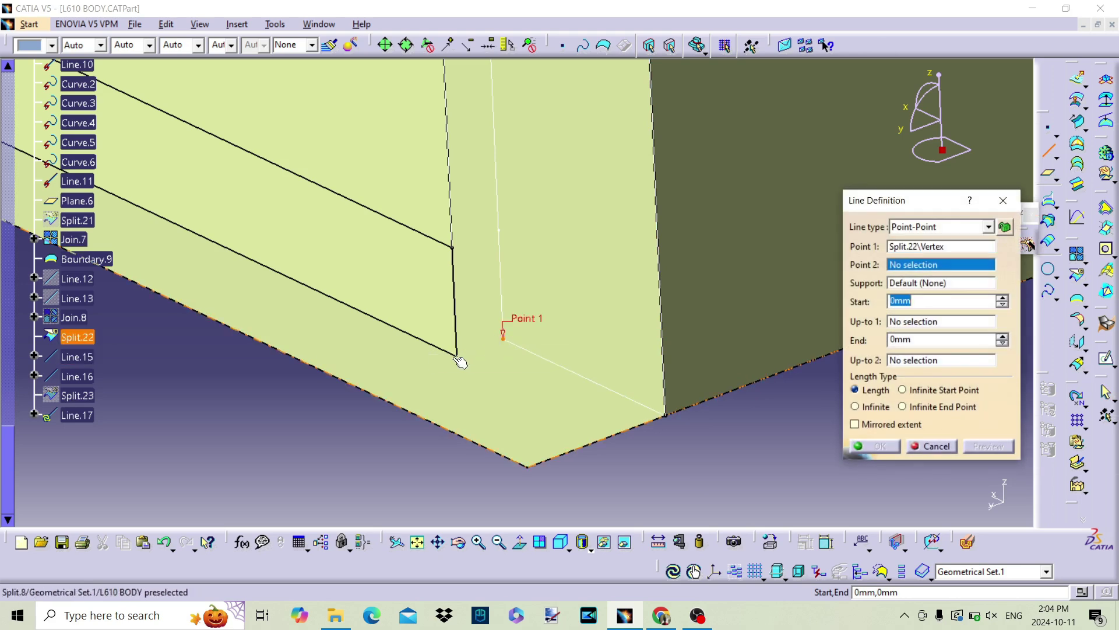
{"action": "left_click", "coordinate": [461, 362]}
{"action": "left_click", "coordinate": [989, 227]}
{"action": "left_click", "coordinate": [916, 239]}
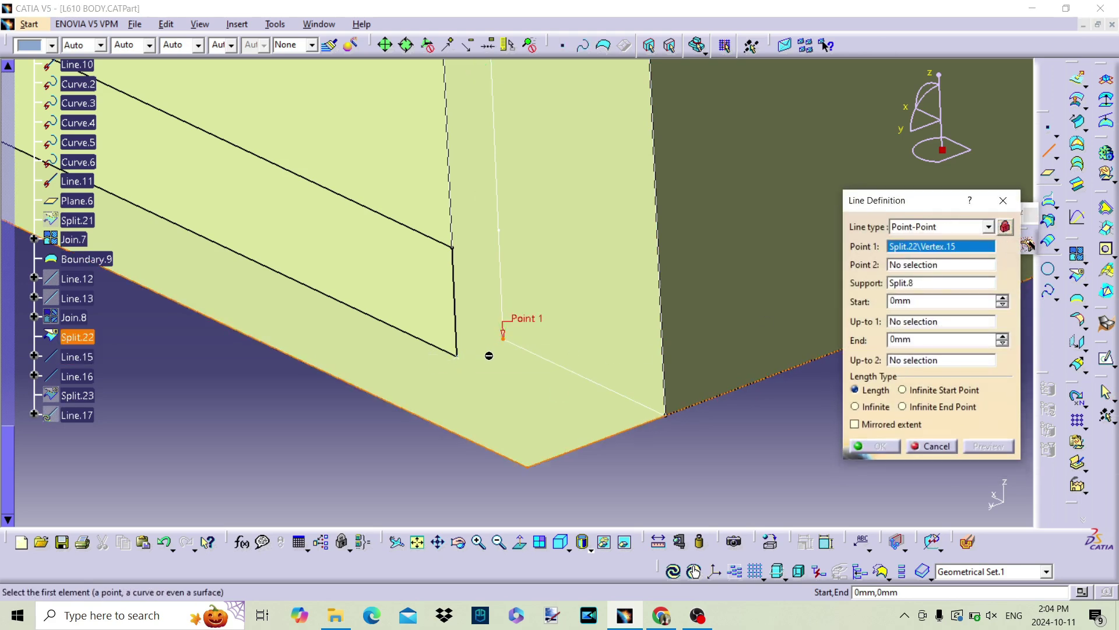
{"action": "left_click", "coordinate": [457, 355]}
{"action": "left_click", "coordinate": [506, 336]}
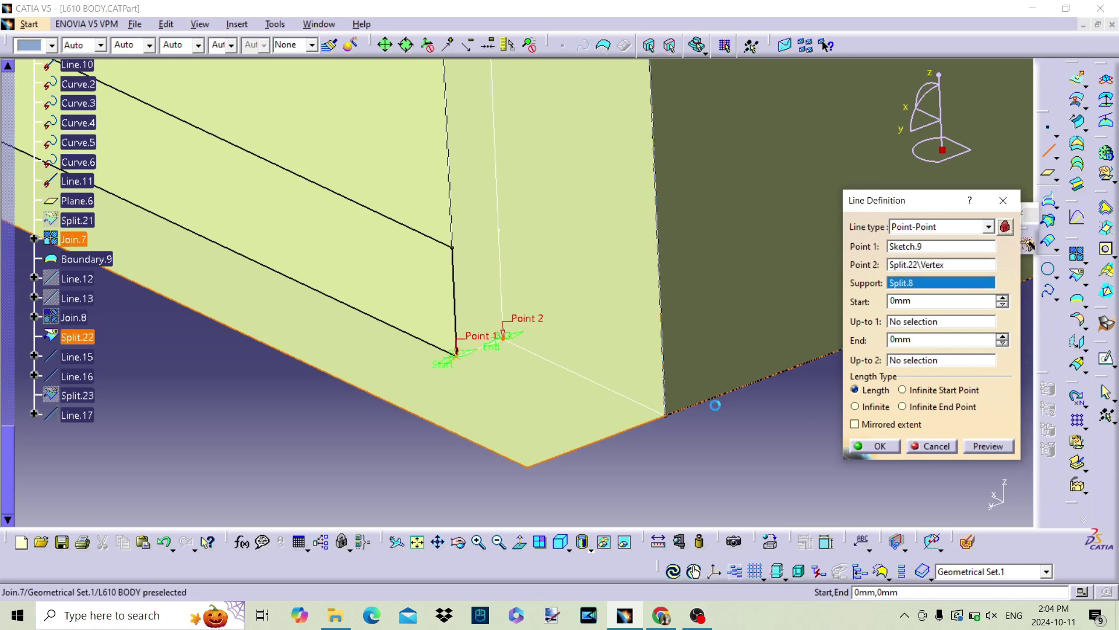
{"action": "left_click", "coordinate": [877, 447]}
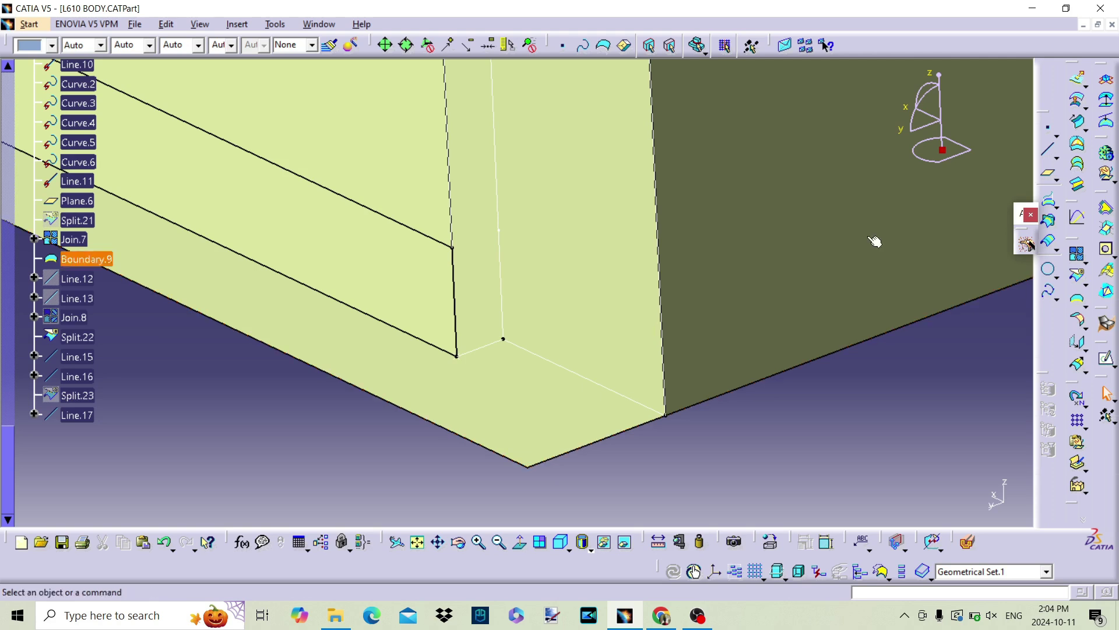
Step: Create a point-to-point line along the short vertical corner edge, from the Boundary.1 vertex down to the start of Line.17
{"action": "left_click", "coordinate": [1050, 155]}
{"action": "left_click", "coordinate": [988, 227]}
{"action": "left_click", "coordinate": [921, 248]}
{"action": "scroll", "coordinate": [949, 233], "scroll_direction": "up", "scroll_amount": 1}
{"action": "left_click", "coordinate": [453, 247]}
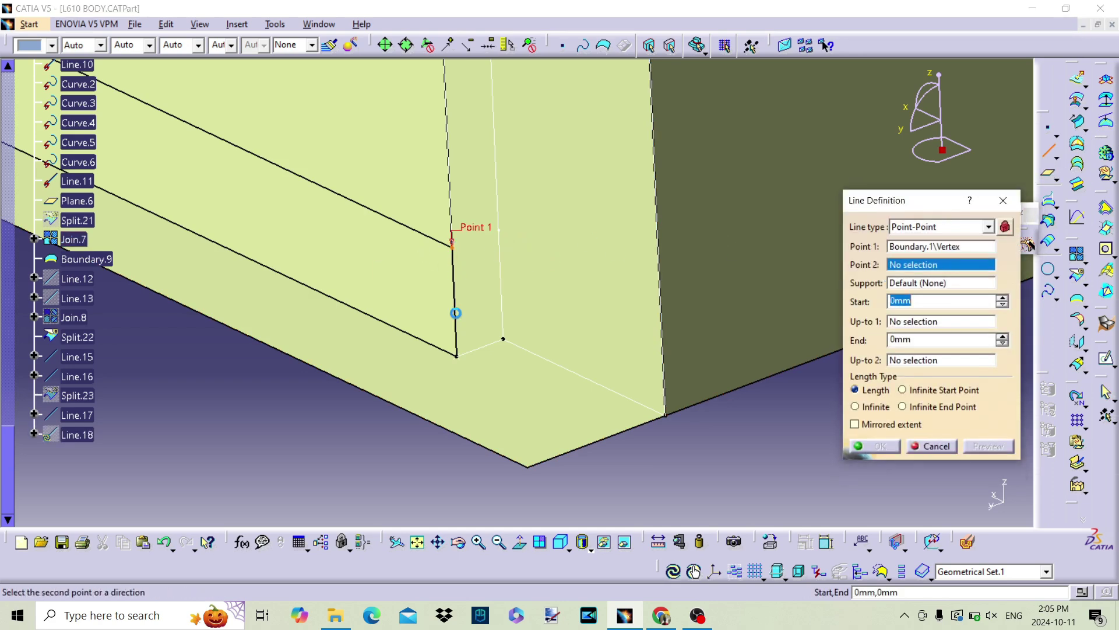
{"action": "left_click", "coordinate": [458, 356]}
{"action": "left_click", "coordinate": [874, 444]}
Step: Create a line at the opposite bottom corner from the body's outer corner point to the lower end vertex of Split.22
{"action": "mouse_move", "coordinate": [419, 303]}
{"action": "middle_mouse_down", "text": "ctrl"}
{"action": "mouse_move", "coordinate": [673, 288]}
{"action": "mouse_move", "coordinate": [204, 325]}
{"action": "mouse_move", "coordinate": [548, 365]}
{"action": "mouse_move", "coordinate": [423, 361]}
{"action": "mouse_move", "coordinate": [803, 273]}
{"action": "mouse_move", "coordinate": [735, 418]}
{"action": "middle_mouse_up", "text": "ctrl"}
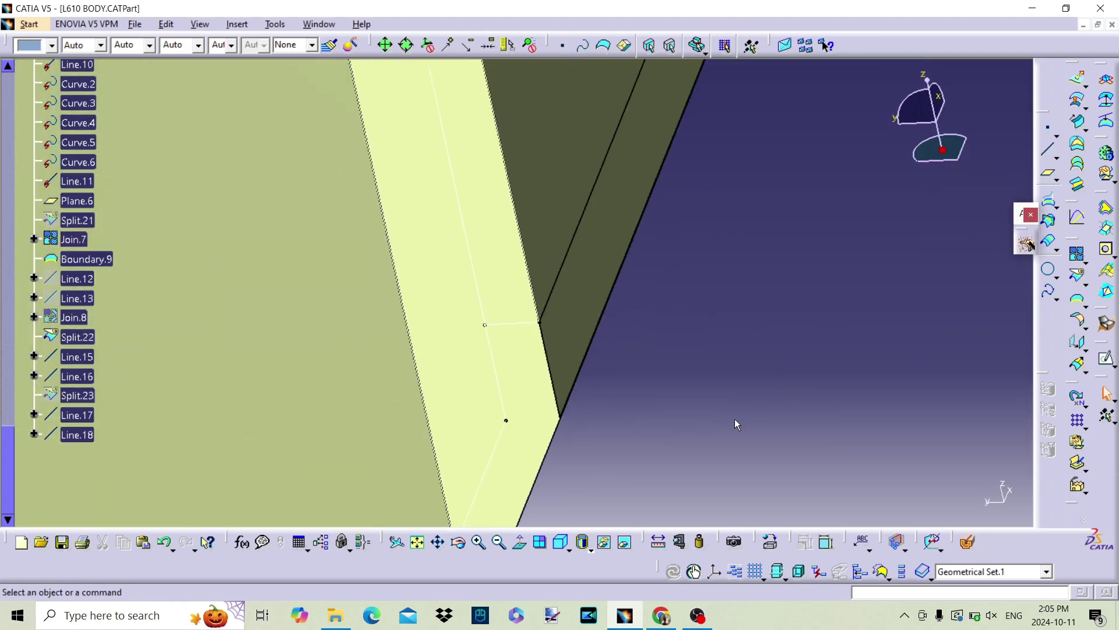
{"action": "left_click", "coordinate": [1049, 153]}
{"action": "left_click", "coordinate": [561, 419]}
{"action": "left_click", "coordinate": [506, 418]}
{"action": "left_click", "coordinate": [875, 446]}
Step: Create a point-to-point line up the same corner's short vertical edge, between the Line.2 vertex and the outer Line.19 vertex
{"action": "left_click", "coordinate": [1048, 156]}
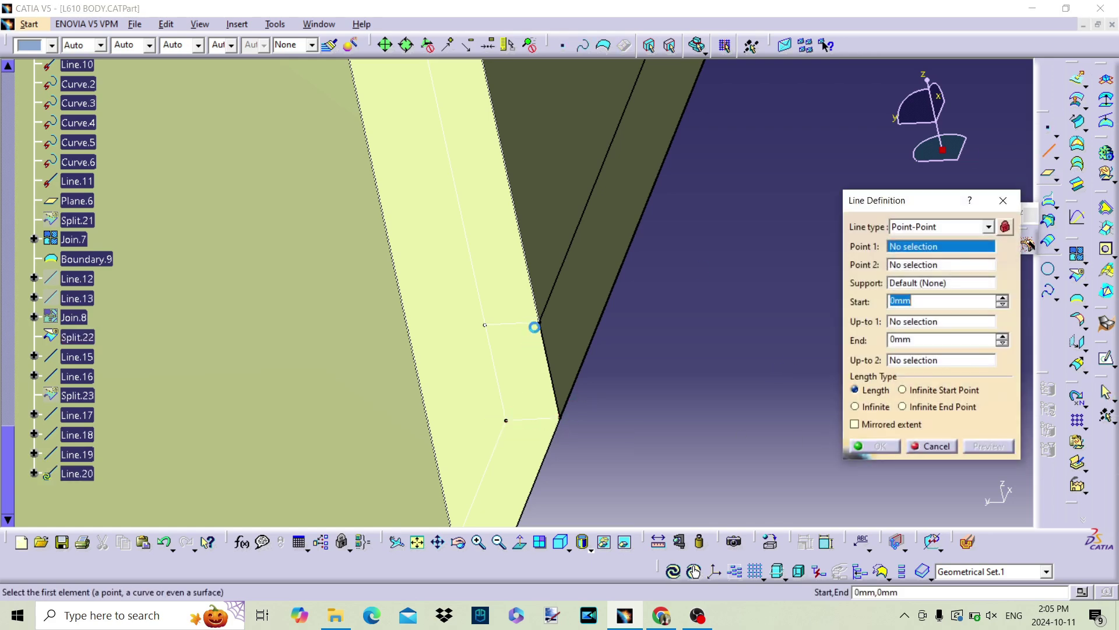
{"action": "left_click", "coordinate": [537, 324]}
{"action": "left_click", "coordinate": [560, 416]}
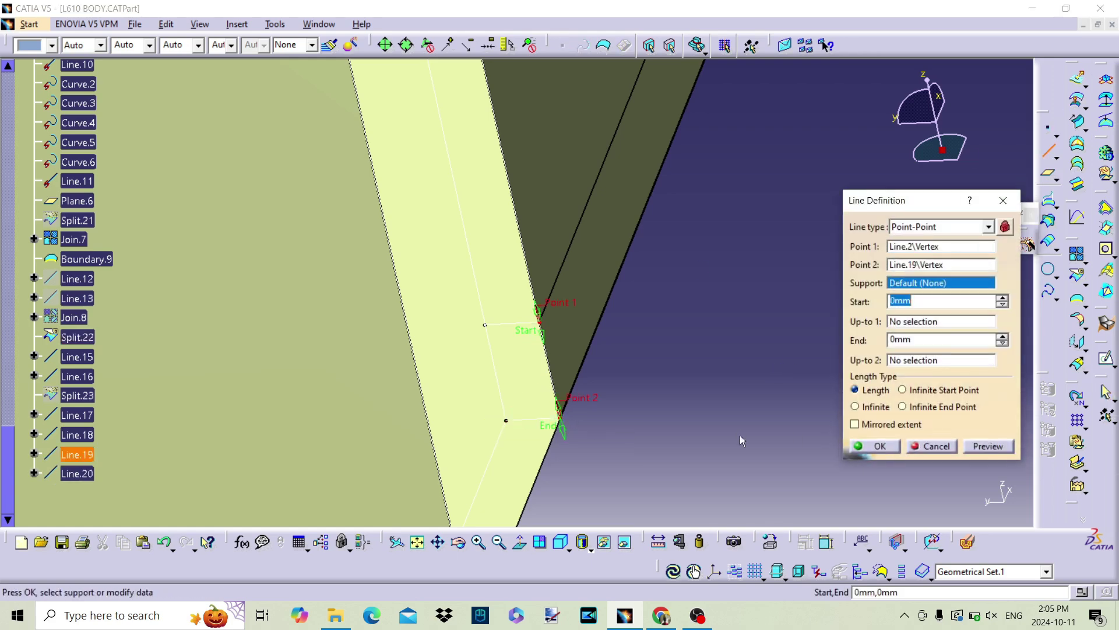
{"action": "left_click", "coordinate": [881, 446]}
Step: Start a join of the body's edge curves with Line.20, Line.9, Curve.1 and Line.10
{"action": "left_click", "coordinate": [1076, 255]}
{"action": "left_click", "coordinate": [556, 372]}
{"action": "left_click", "coordinate": [532, 257]}
{"action": "middle_click_drag", "start_coordinate": [512, 295], "coordinate": [533, 220]}
{"action": "left_click", "coordinate": [420, 303]}
{"action": "left_click", "coordinate": [382, 306]}
{"action": "middle_click_drag", "start_coordinate": [382, 306], "coordinate": [719, 237]}
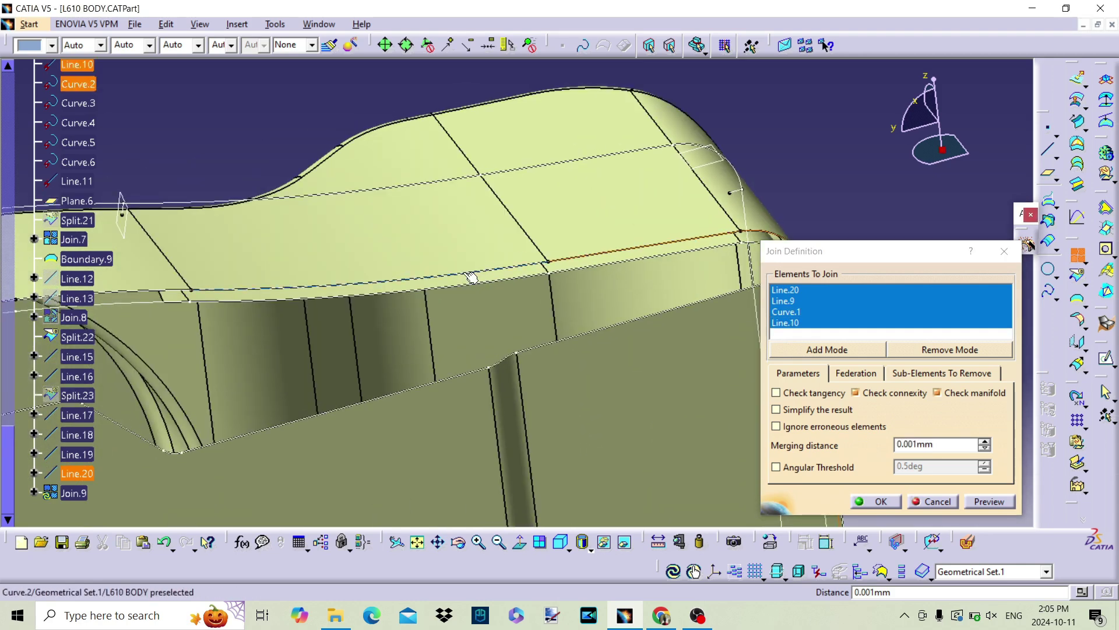
Step: Add Curve.2, Curve.3, Curve.4, Boundary.1 and Line.18 to the join and try to create it
{"action": "left_click", "coordinate": [472, 277]}
{"action": "middle_click_drag", "start_coordinate": [471, 277], "coordinate": [519, 275]}
{"action": "left_click", "coordinate": [520, 275]}
{"action": "left_click", "coordinate": [409, 288]}
{"action": "middle_click_drag", "start_coordinate": [410, 288], "coordinate": [509, 406]}
{"action": "left_click", "coordinate": [483, 412]}
{"action": "middle_click_drag", "start_coordinate": [464, 452], "coordinate": [418, 166]}
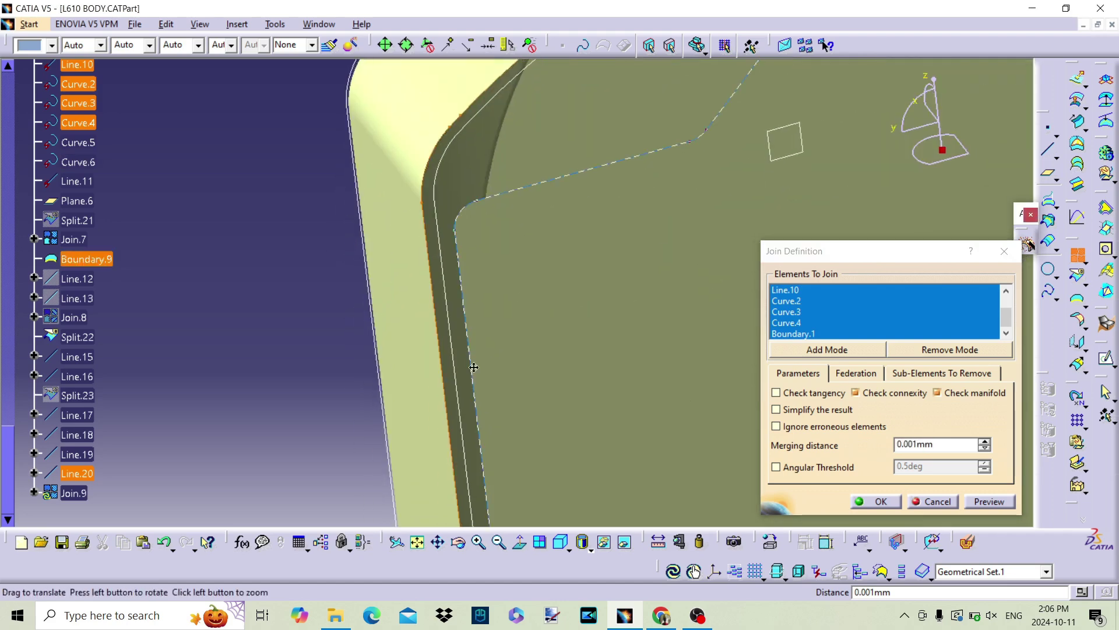
{"action": "middle_click_drag", "start_coordinate": [463, 496], "coordinate": [502, 236]}
{"action": "left_click", "coordinate": [497, 319]}
{"action": "left_click", "coordinate": [879, 502]}
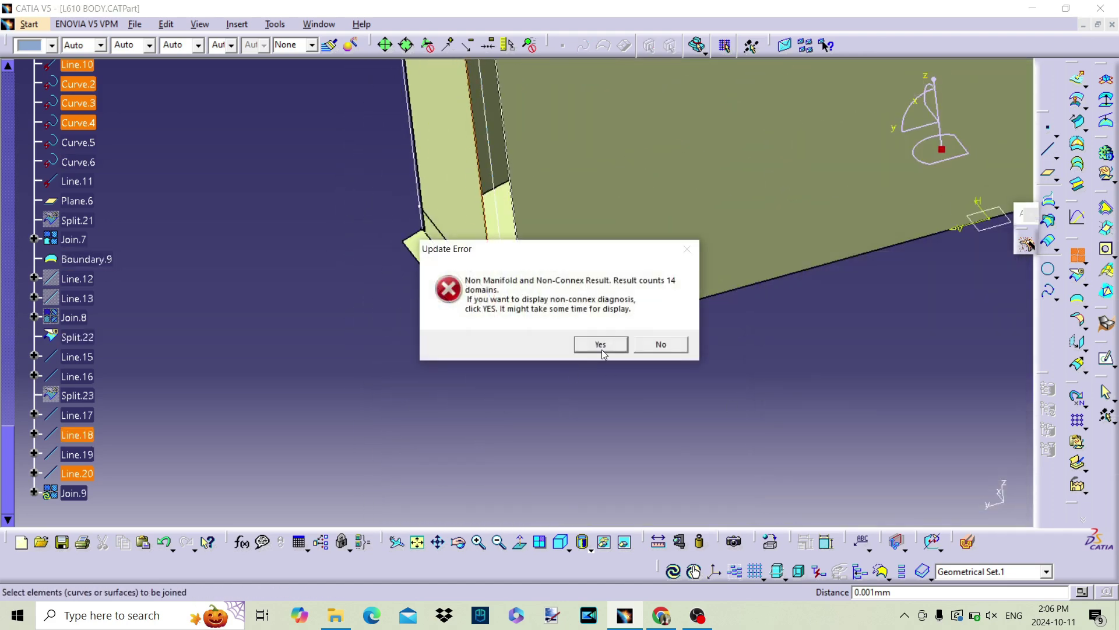
Step: Display the join's error diagnosis, switch off the connexity check, and try the join again
{"action": "left_click", "coordinate": [601, 345]}
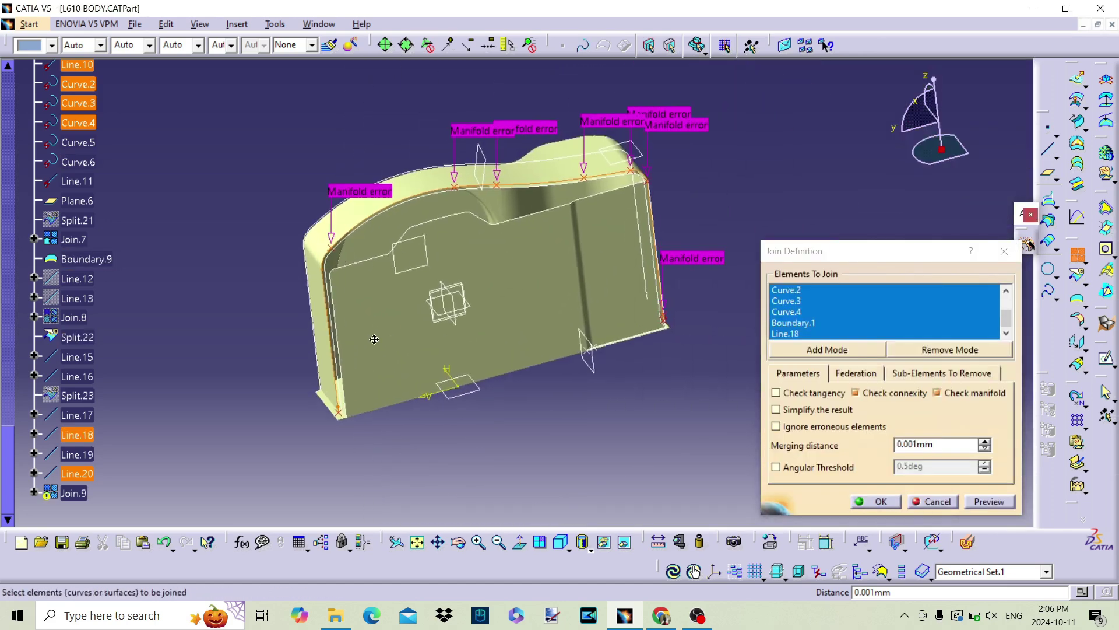
{"action": "middle_click_drag", "start_coordinate": [374, 344], "coordinate": [349, 197]}
{"action": "middle_click_drag", "start_coordinate": [349, 197], "coordinate": [756, 406]}
{"action": "middle_click_drag", "start_coordinate": [430, 382], "coordinate": [832, 402]}
{"action": "left_click", "coordinate": [904, 393]}
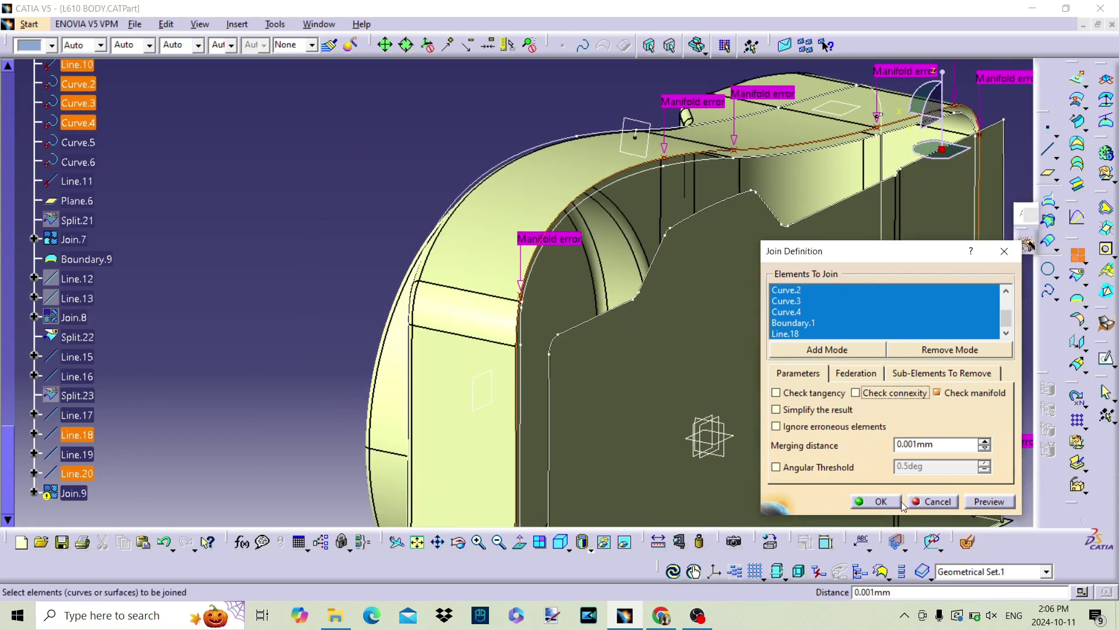
{"action": "left_click", "coordinate": [874, 500]}
Step: Start a multi-sections surface with Split.22 and Boundary.10 as its two sections
{"action": "middle_click_drag", "start_coordinate": [529, 367], "coordinate": [470, 373]}
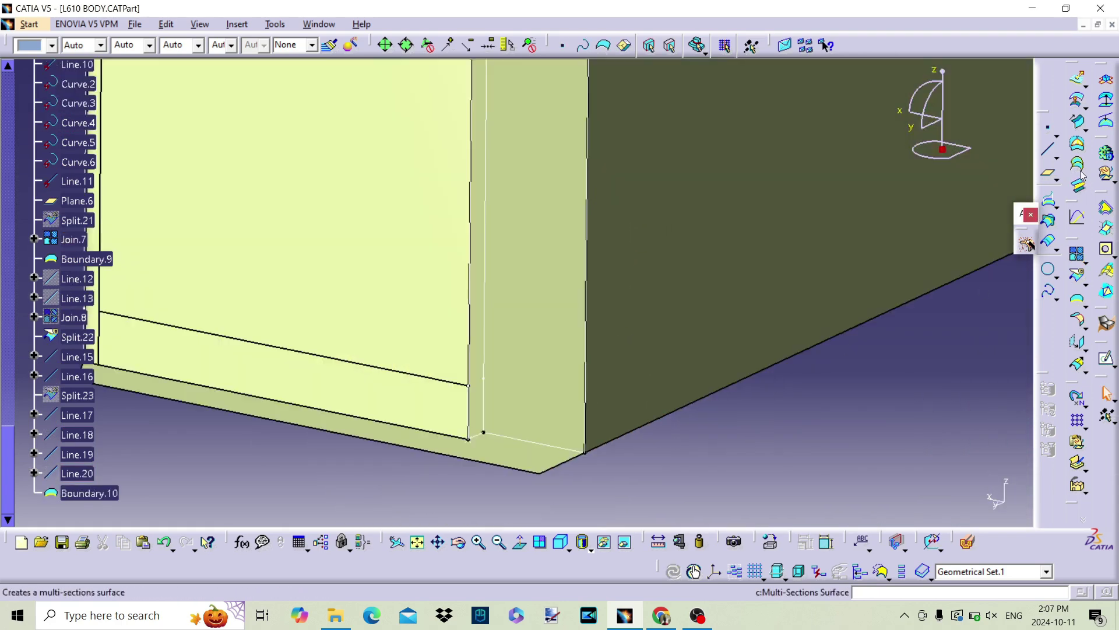
{"action": "left_click", "coordinate": [1080, 171]}
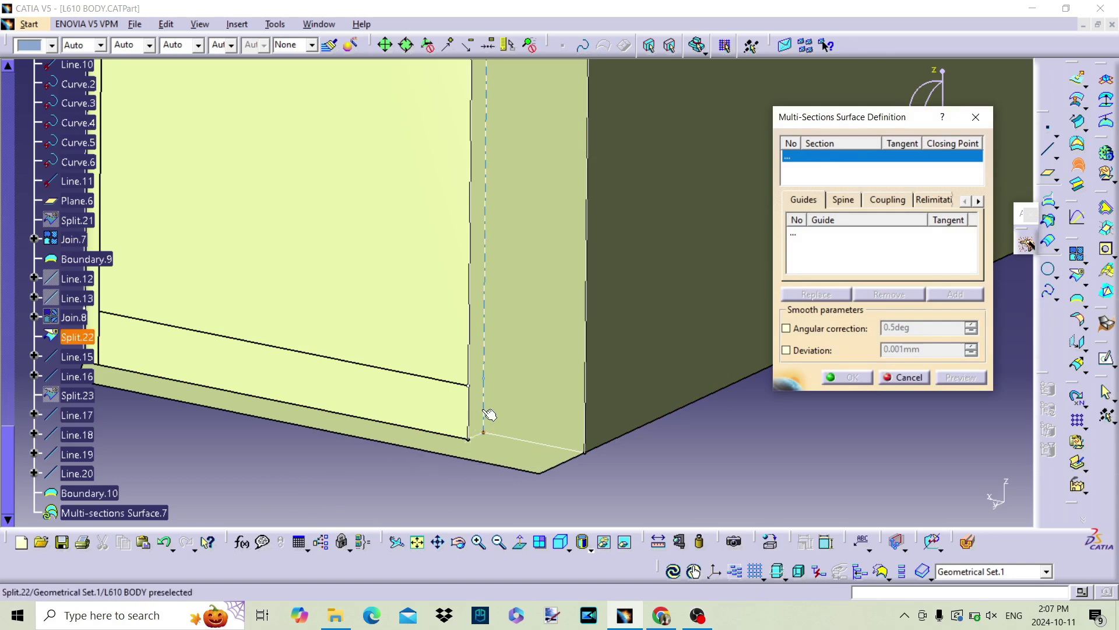
{"action": "left_click", "coordinate": [482, 419]}
{"action": "left_click", "coordinate": [474, 421]}
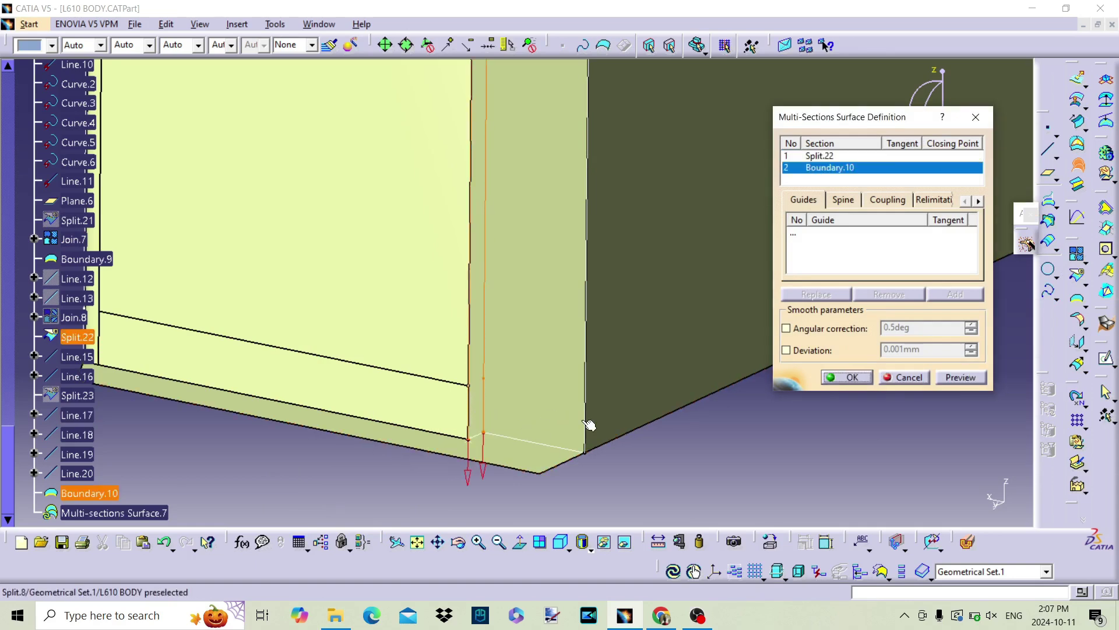
Step: Try to build the multi-sections surface with Line.17 and Line.19 as guides
{"action": "left_click", "coordinate": [481, 411]}
{"action": "middle_click_drag", "start_coordinate": [605, 357], "coordinate": [387, 370]}
{"action": "left_click", "coordinate": [277, 386]}
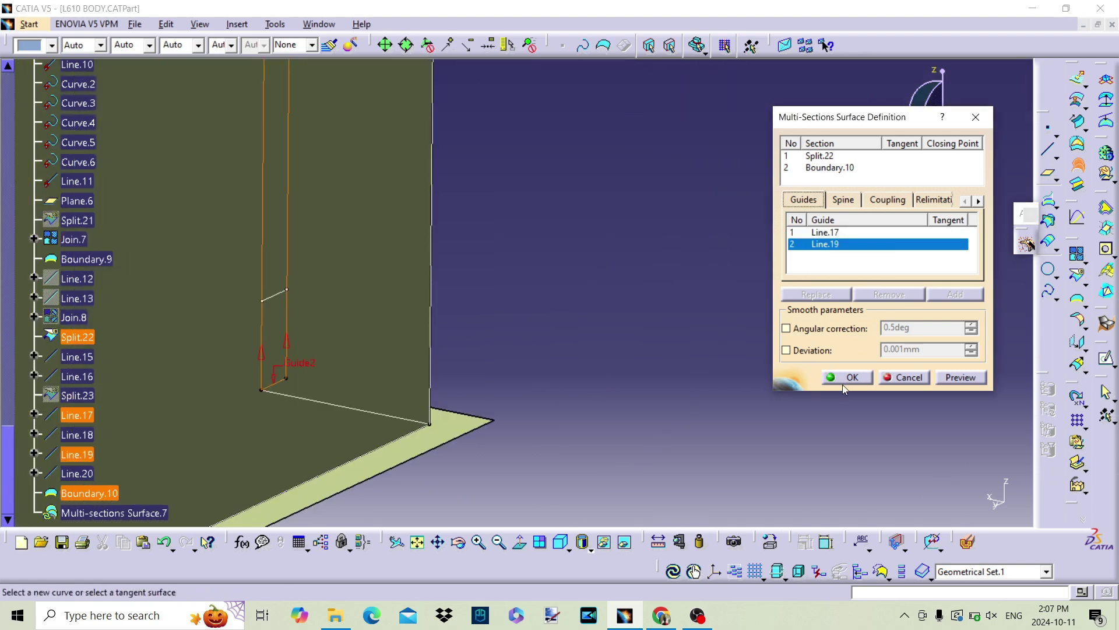
{"action": "left_click", "coordinate": [844, 381]}
{"action": "left_click", "coordinate": [611, 354]}
{"action": "middle_click_drag", "start_coordinate": [502, 411], "coordinate": [612, 380]}
Step: Remove both guides and create the multi-sections surface between Split.22 and Boundary.10 from the sections alone
{"action": "right_click", "coordinate": [904, 245]}
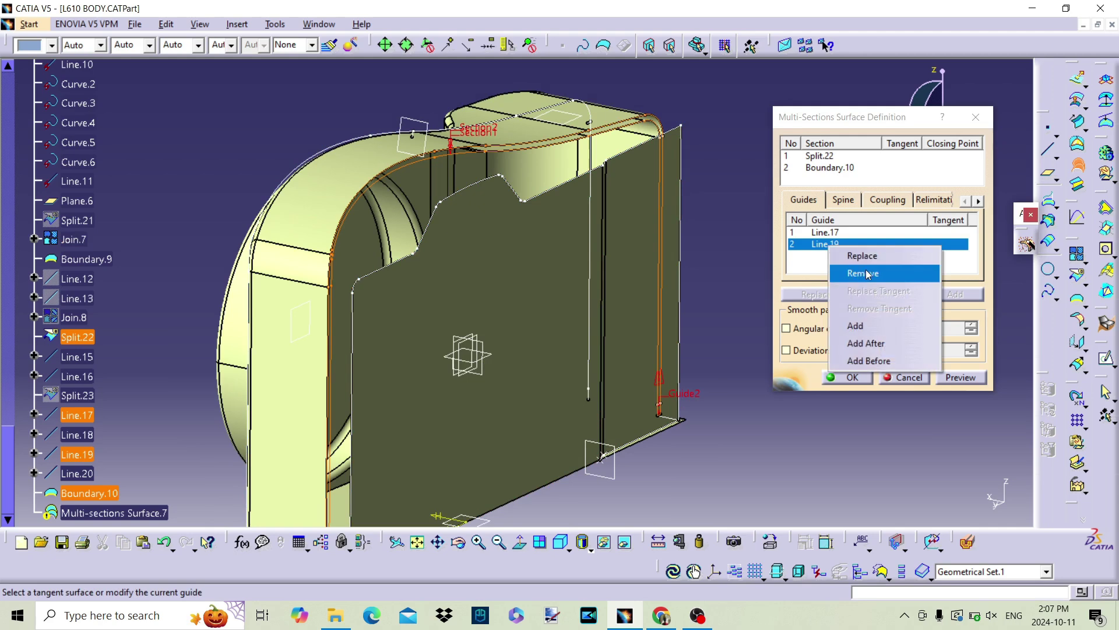
{"action": "left_click", "coordinate": [927, 273]}
{"action": "right_click", "coordinate": [903, 232]}
{"action": "left_click", "coordinate": [927, 260]}
{"action": "left_click", "coordinate": [953, 377]}
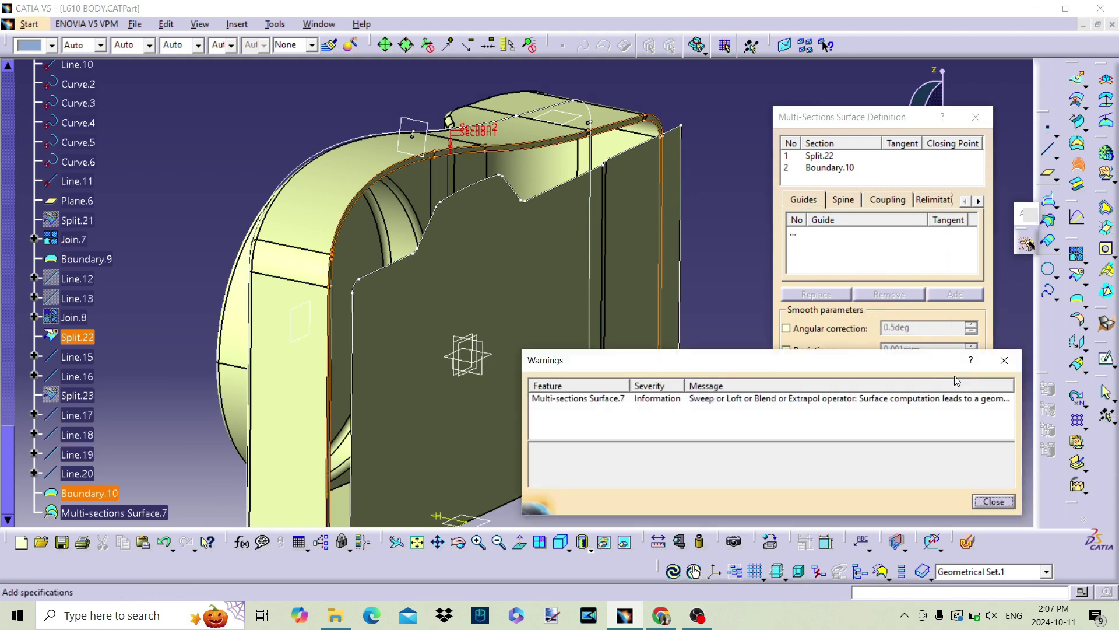
{"action": "left_click", "coordinate": [994, 501]}
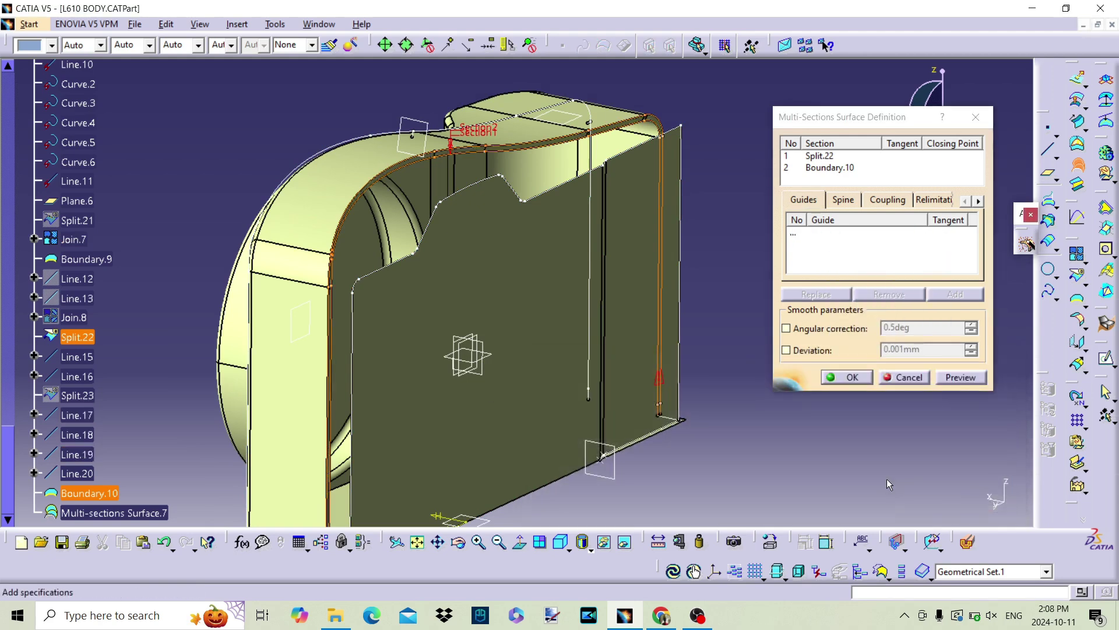
{"action": "left_click", "coordinate": [852, 379]}
{"action": "middle_click_drag", "start_coordinate": [580, 340], "coordinate": [606, 233]}
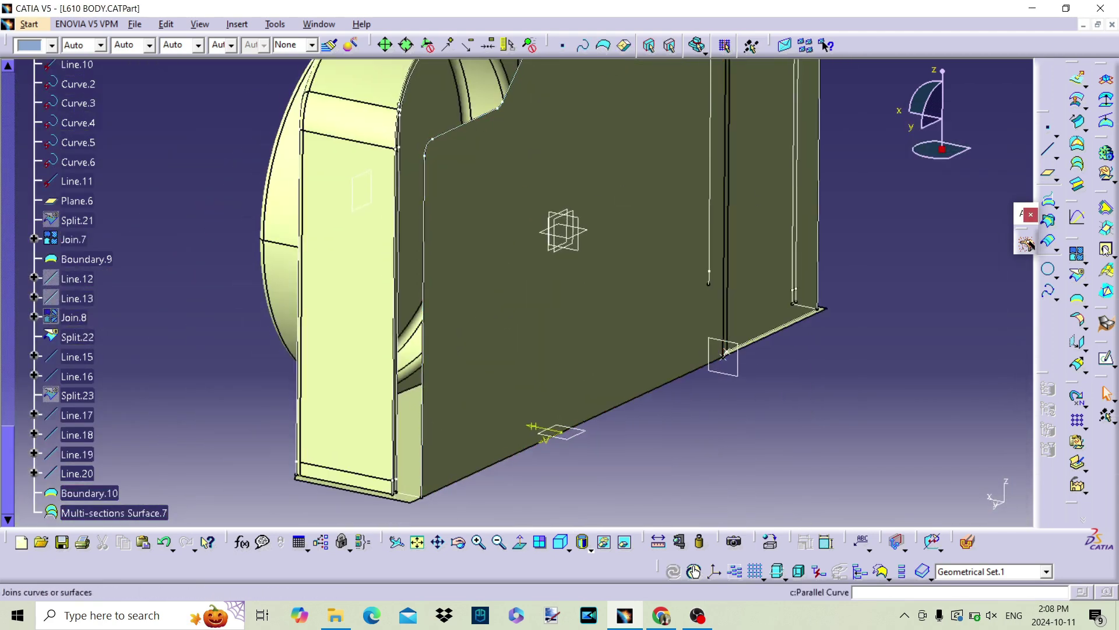
Step: Create a multi-sections surface with Boundary.9 and Split.22 as its two sections
{"action": "left_click", "coordinate": [1079, 164]}
{"action": "left_click", "coordinate": [454, 127]}
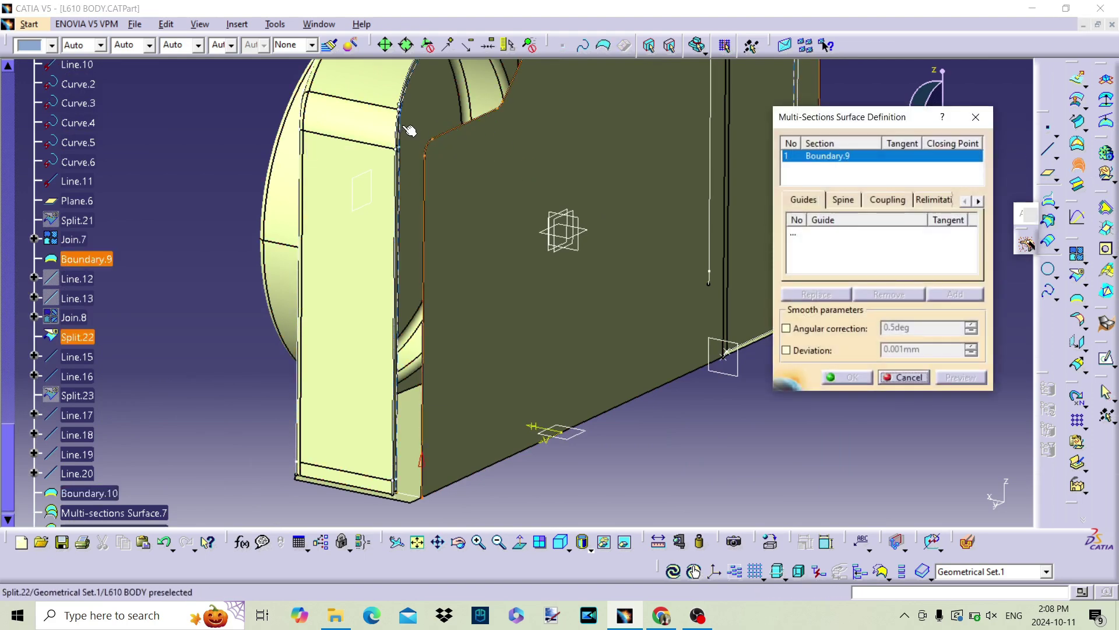
{"action": "left_click", "coordinate": [410, 129]}
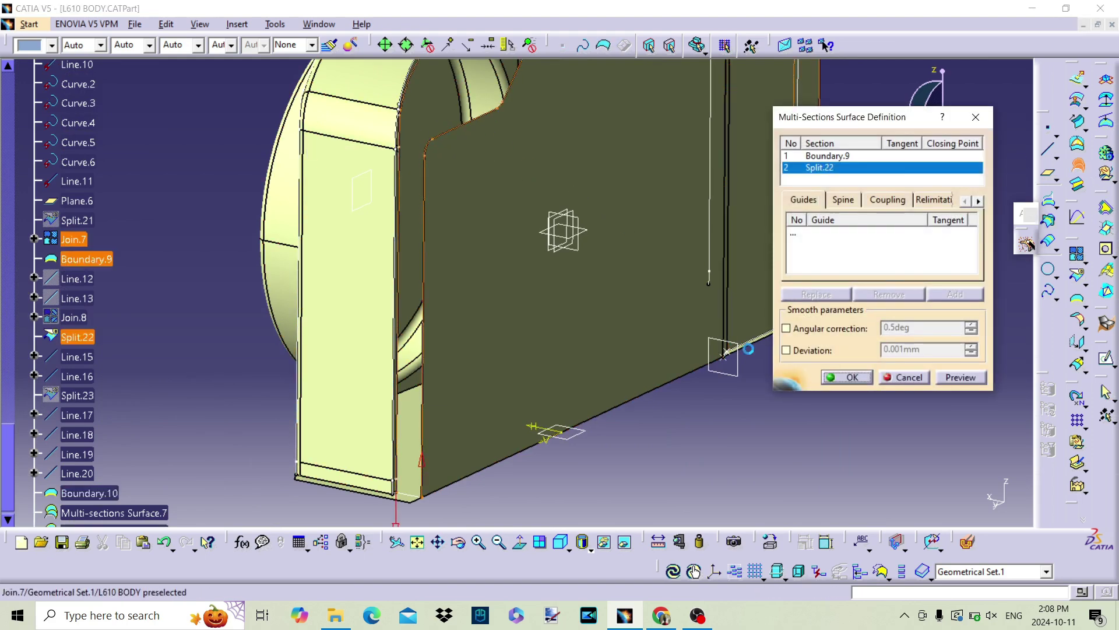
{"action": "left_click", "coordinate": [842, 377]}
{"action": "middle_click_drag", "start_coordinate": [640, 395], "coordinate": [467, 320]}
{"action": "scroll", "coordinate": [89, 379], "scroll_direction": "down", "scroll_amount": 3}
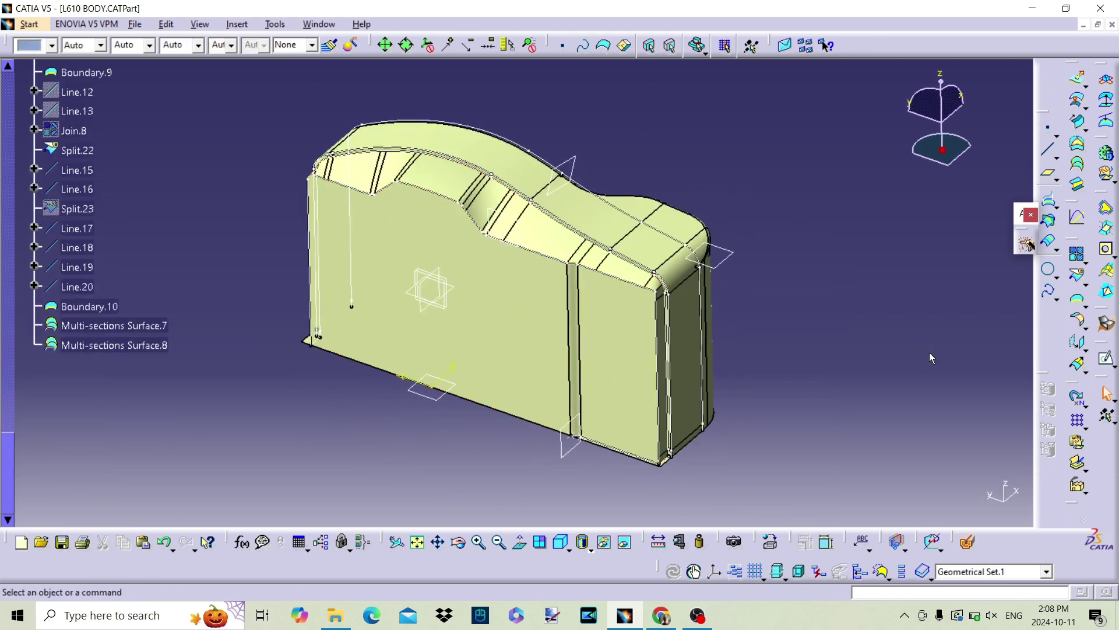
{"action": "middle_click_drag", "start_coordinate": [716, 433], "coordinate": [846, 345]}
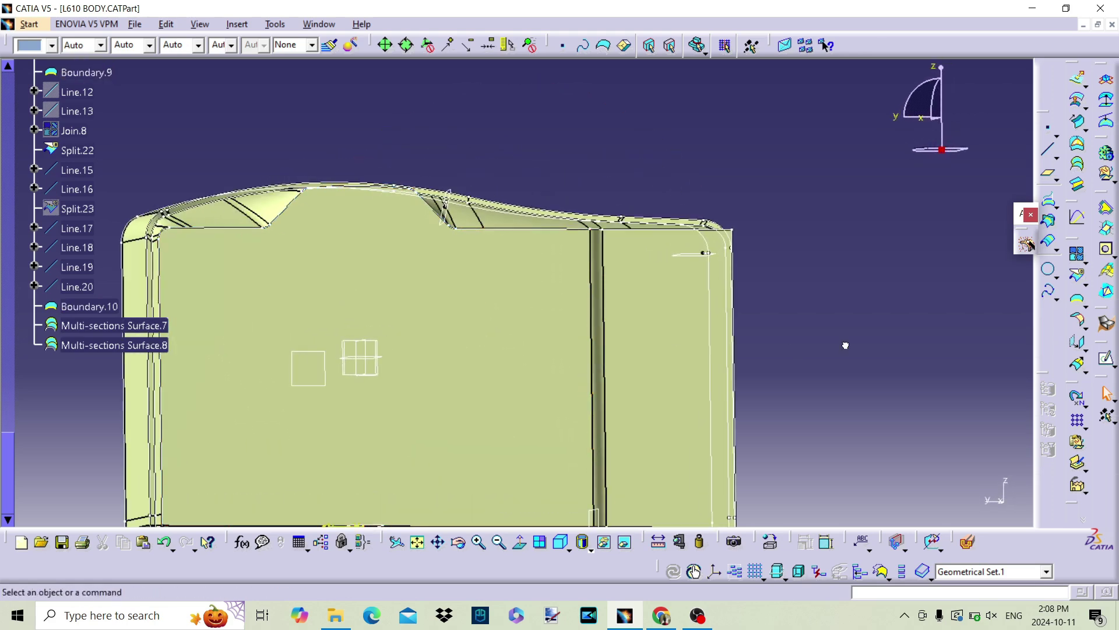
Step: Fillet Join.7 with Multi-sections Surface.8 using a 1 mm BiTangent fillet that trims both supports
{"action": "left_click", "coordinate": [1080, 322]}
{"action": "left_click", "coordinate": [510, 347]}
{"action": "left_click", "coordinate": [504, 227]}
{"action": "middle_click_drag", "start_coordinate": [505, 227], "coordinate": [537, 200]}
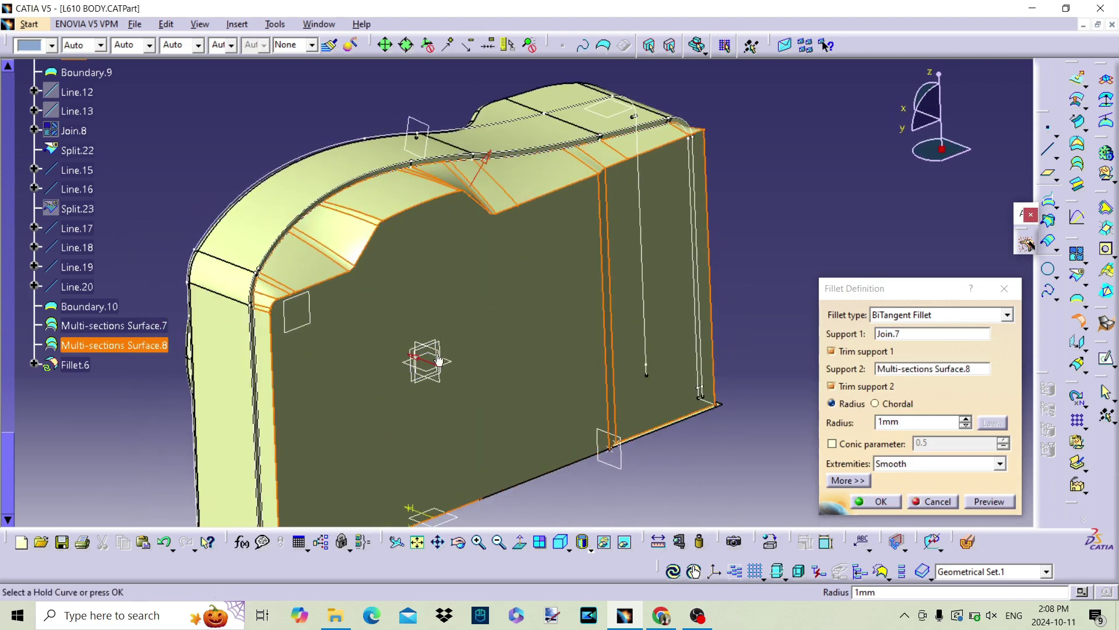
{"action": "left_click", "coordinate": [927, 481]}
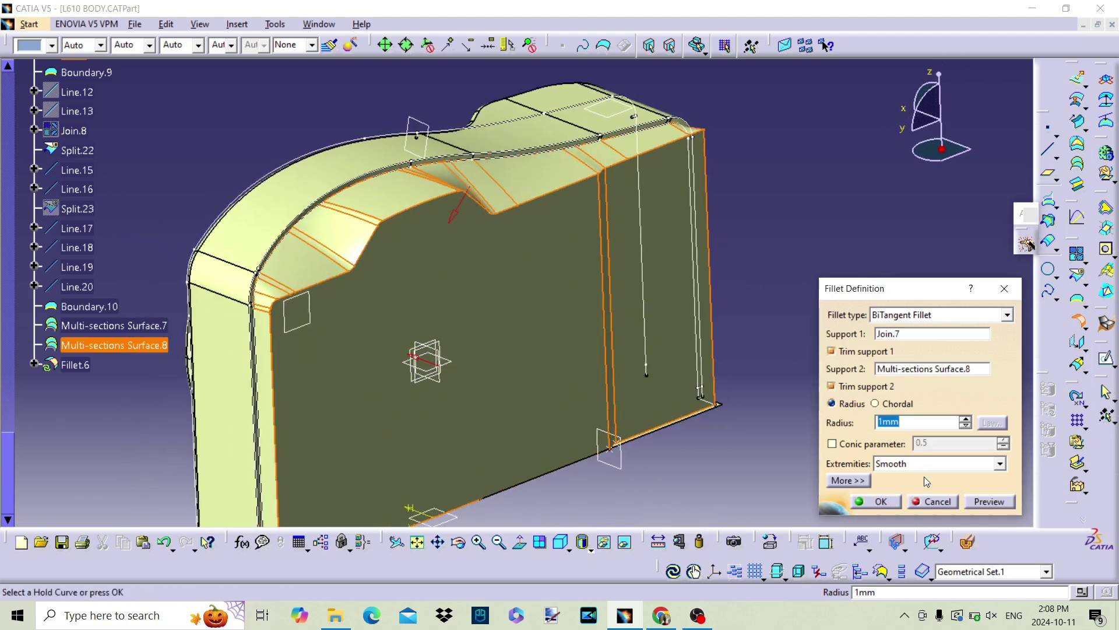
{"action": "left_click", "coordinate": [994, 502]}
{"action": "left_click", "coordinate": [880, 501]}
Step: Try a 1 mm BiTangent fillet between Fillet.6 and Multi-sections Surface.7
{"action": "middle_click_drag", "start_coordinate": [479, 356], "coordinate": [676, 333]}
{"action": "left_click", "coordinate": [1078, 318]}
{"action": "left_click", "coordinate": [587, 350]}
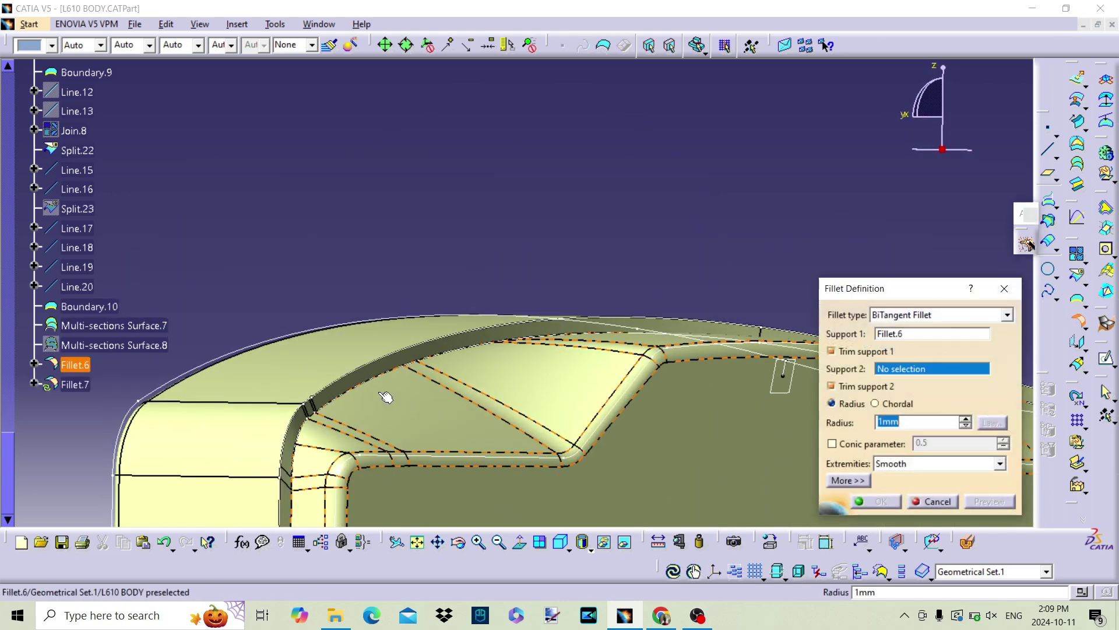
{"action": "left_click", "coordinate": [376, 369]}
{"action": "middle_click_drag", "start_coordinate": [649, 337], "coordinate": [501, 150]}
{"action": "middle_click_drag", "start_coordinate": [462, 392], "coordinate": [545, 303]}
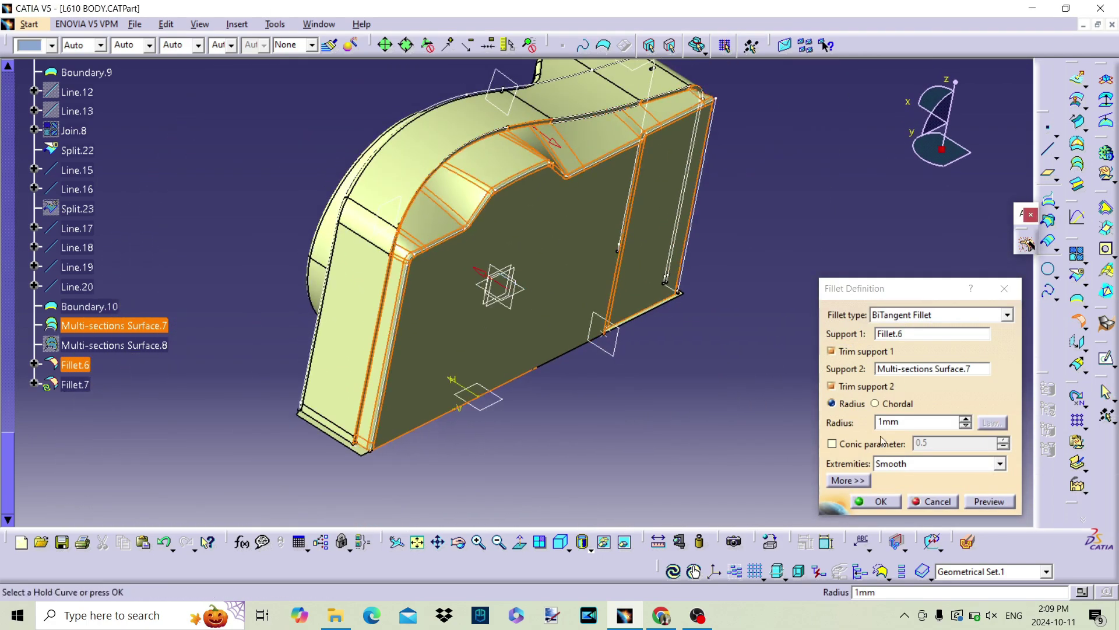
{"action": "left_click", "coordinate": [669, 352]}
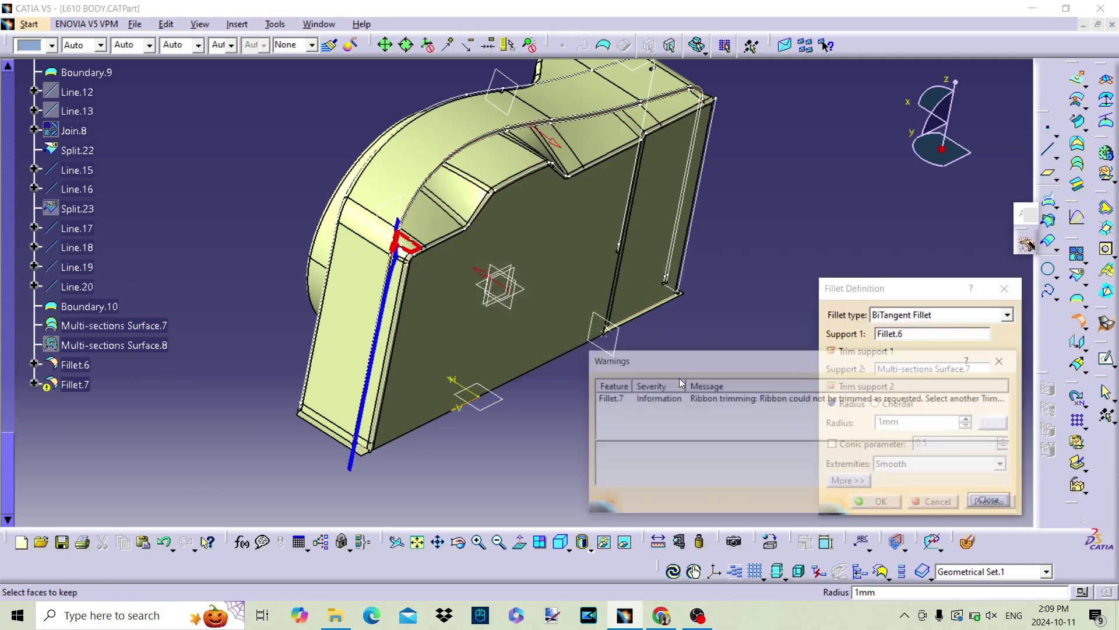
{"action": "left_click", "coordinate": [989, 503]}
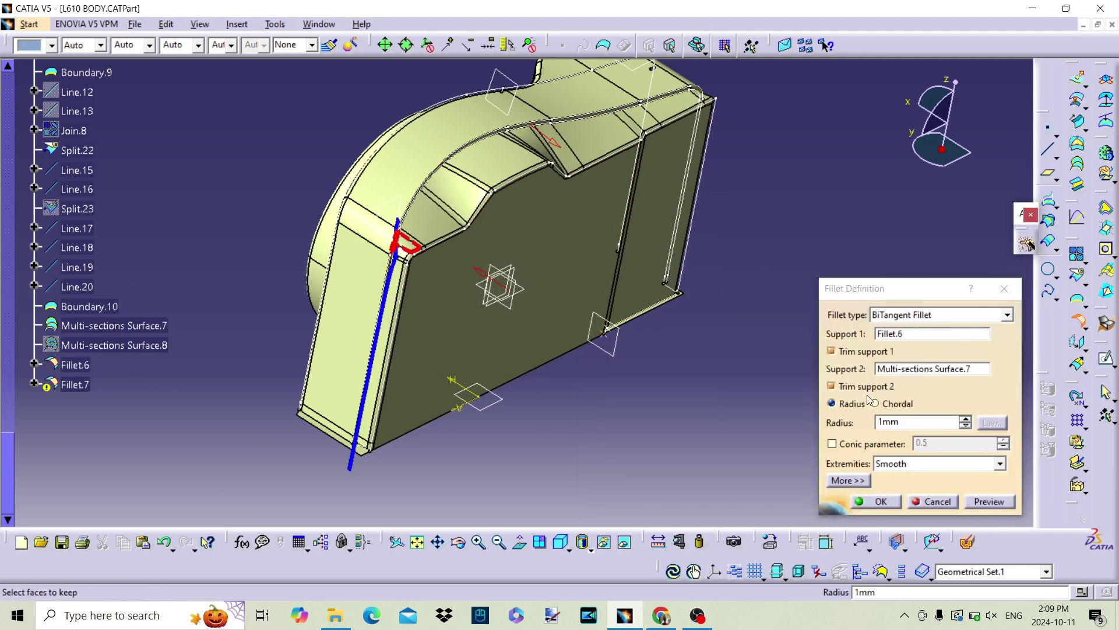
Step: Try the fillet between Fillet.6 and Multi-sections Surface.7 with a radius of 0.5 mm
{"action": "double_click", "coordinate": [887, 415]}
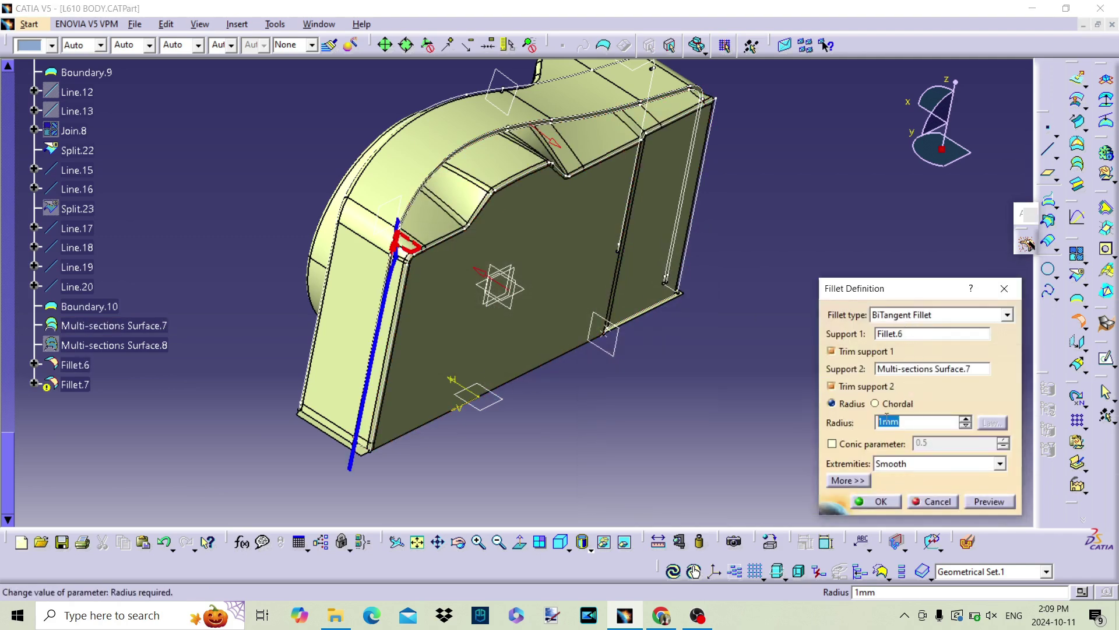
{"action": "left_click", "coordinate": [996, 502]}
{"action": "left_click", "coordinate": [690, 352]}
Step: Reverse the fillet direction on the Fillet.6 support, try the 0.5 mm radius again, and abandon the fillet
{"action": "middle_click_drag", "start_coordinate": [647, 344], "coordinate": [418, 212]}
{"action": "middle_click_drag", "start_coordinate": [253, 177], "coordinate": [360, 224]}
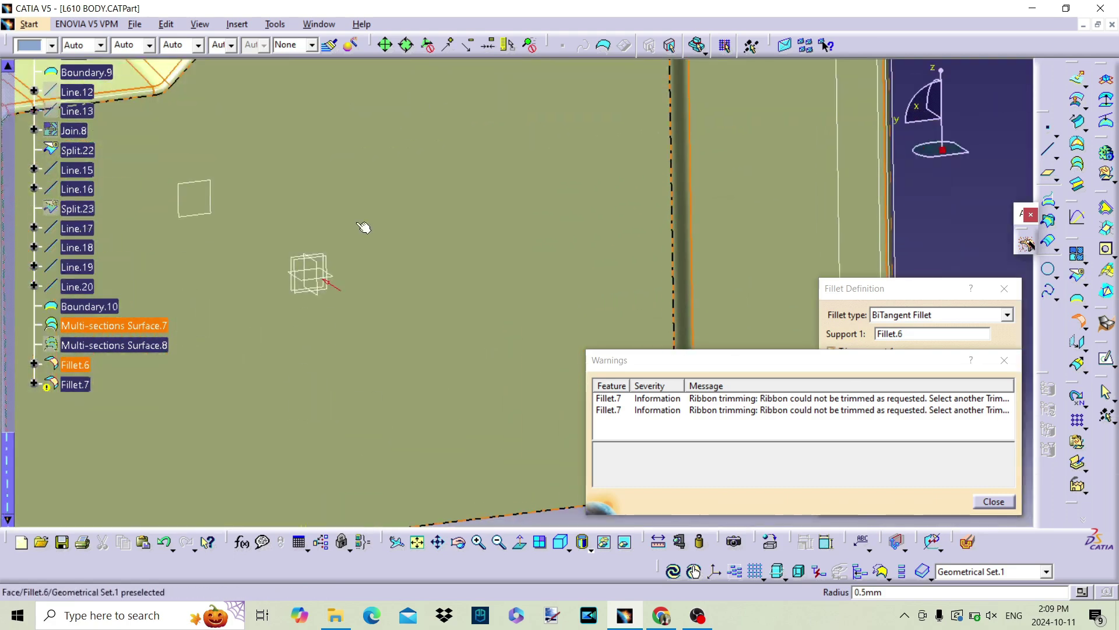
{"action": "left_click", "coordinate": [335, 290]}
{"action": "middle_click_drag", "start_coordinate": [360, 184], "coordinate": [399, 265]}
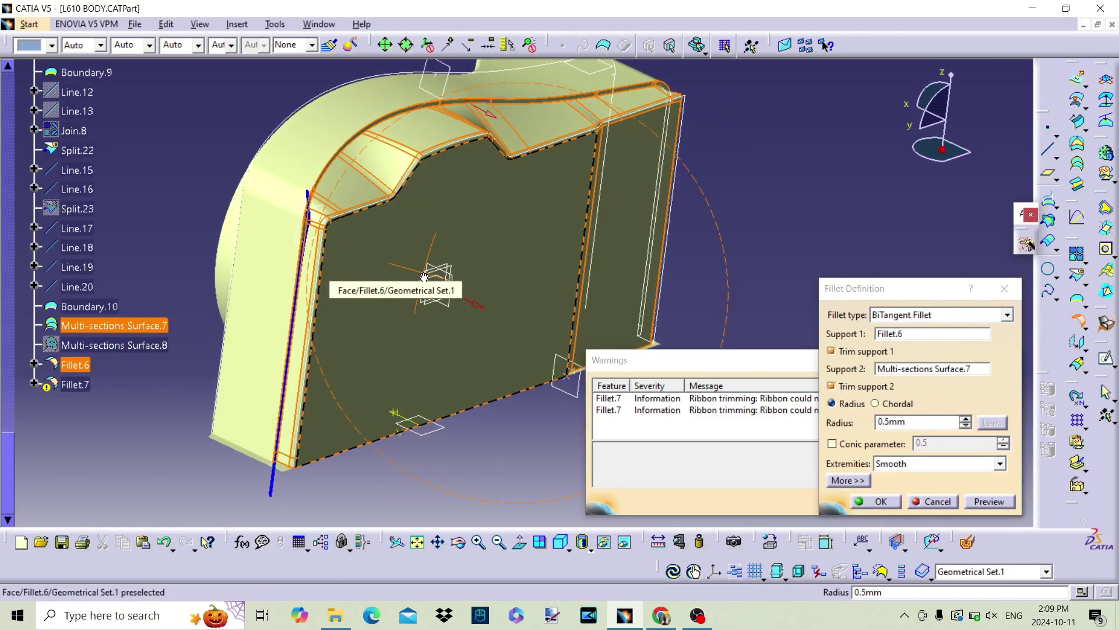
{"action": "left_click", "coordinate": [990, 500]}
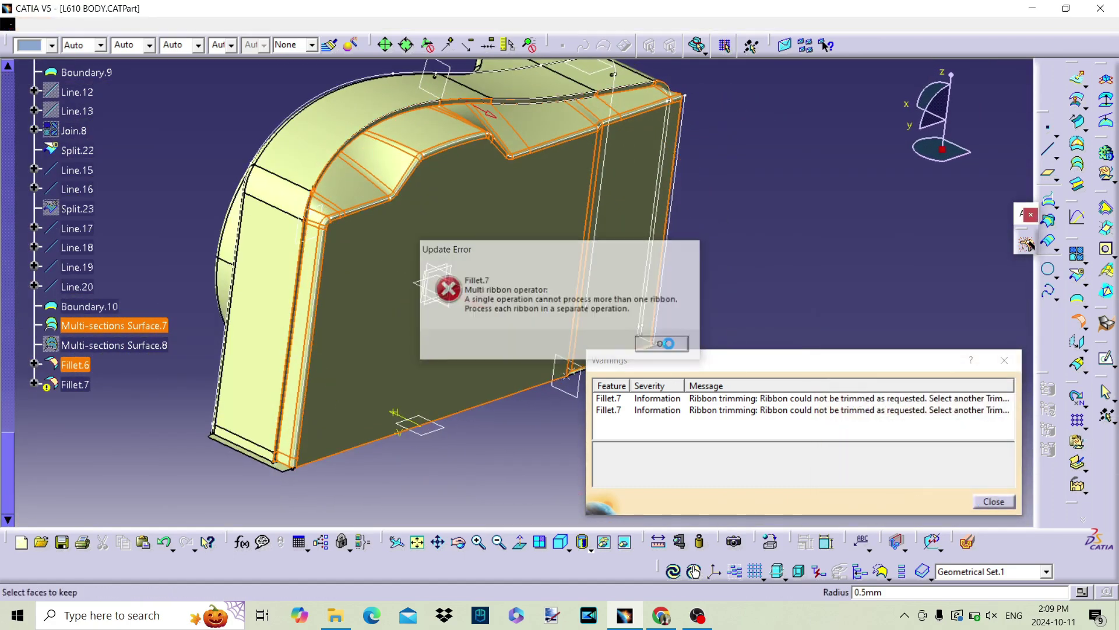
{"action": "left_click", "coordinate": [671, 344]}
{"action": "middle_click_drag", "start_coordinate": [567, 342], "coordinate": [426, 195]}
{"action": "middle_click_drag", "start_coordinate": [490, 332], "coordinate": [495, 284]}
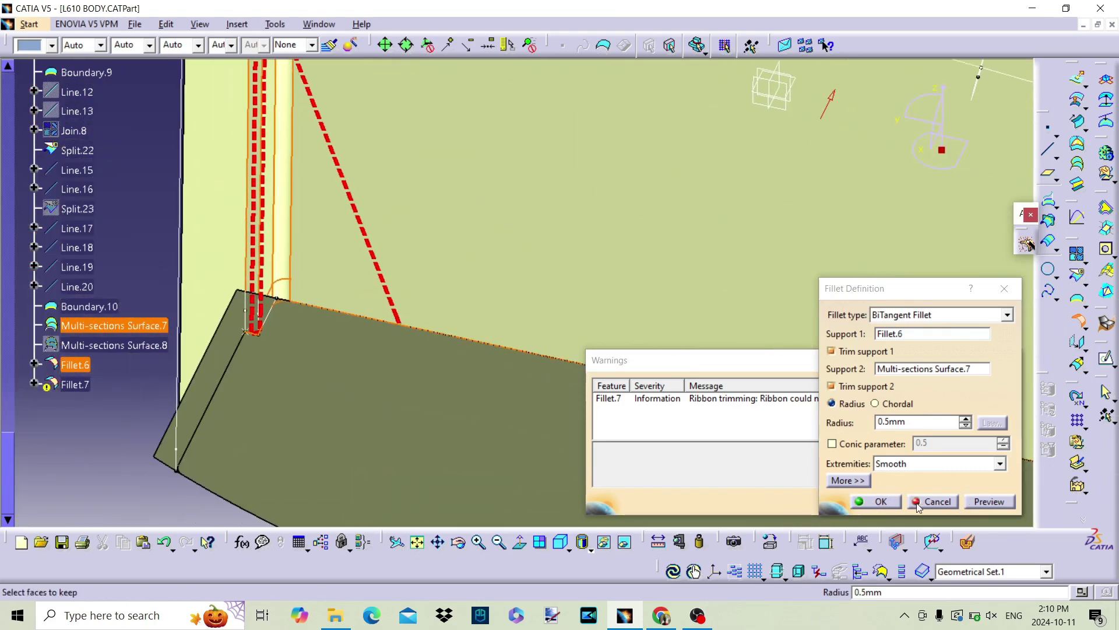
{"action": "left_click", "coordinate": [933, 503]}
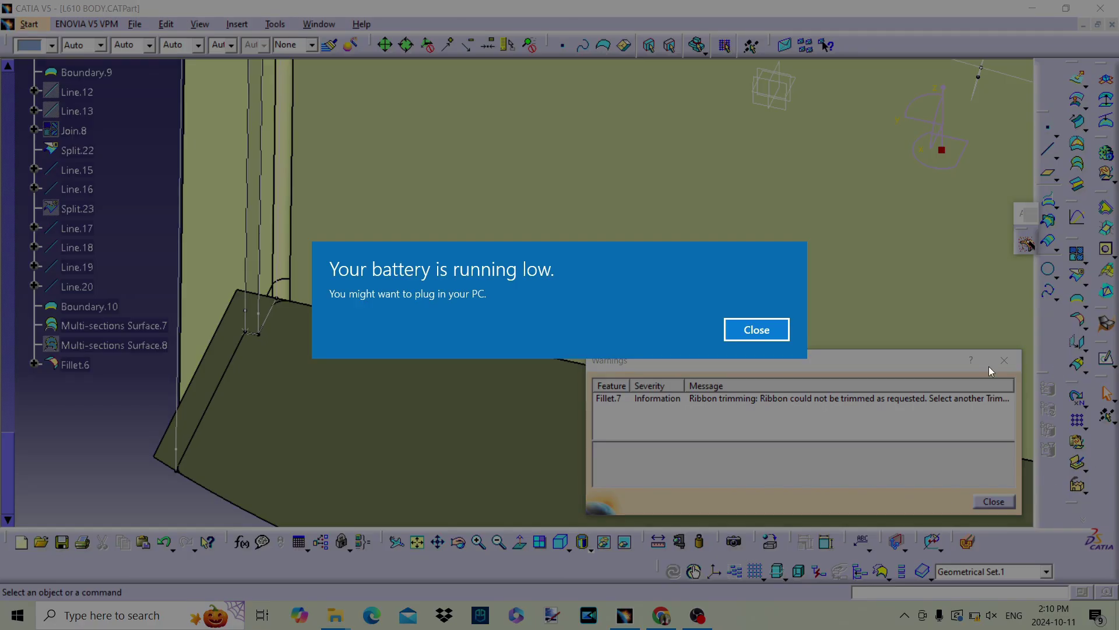
{"action": "left_click", "coordinate": [757, 330]}
{"action": "key", "text": "Escape"}
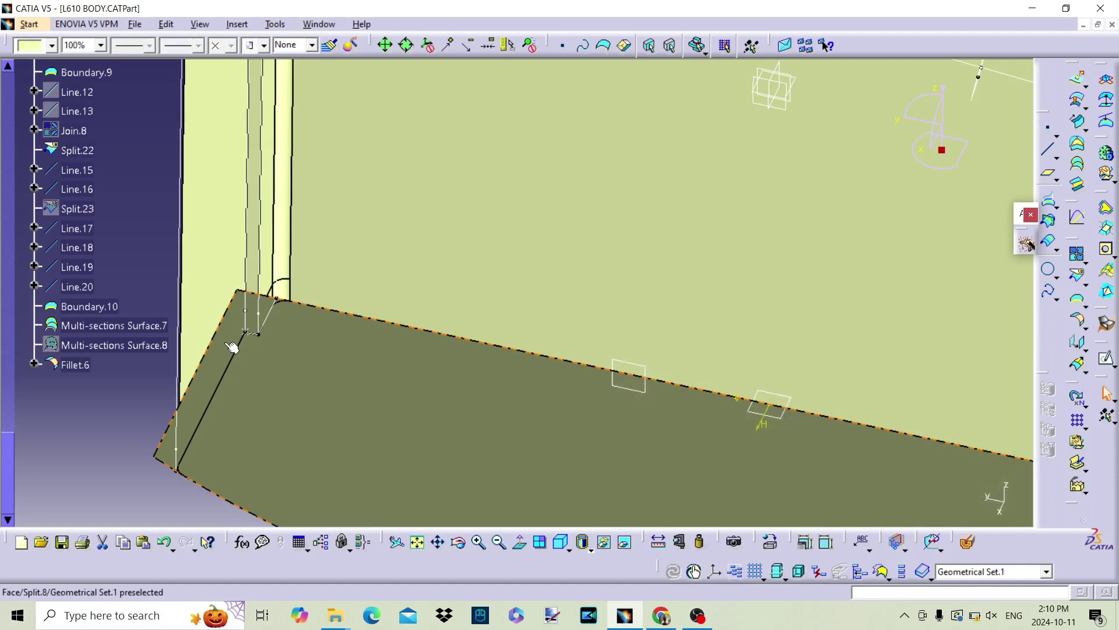
Step: Hide the bottom surface Split.8 of the camera body
{"action": "right_click", "coordinate": [227, 344]}
{"action": "left_click", "coordinate": [257, 89]}
{"action": "middle_click_drag", "start_coordinate": [322, 366], "coordinate": [898, 532]}
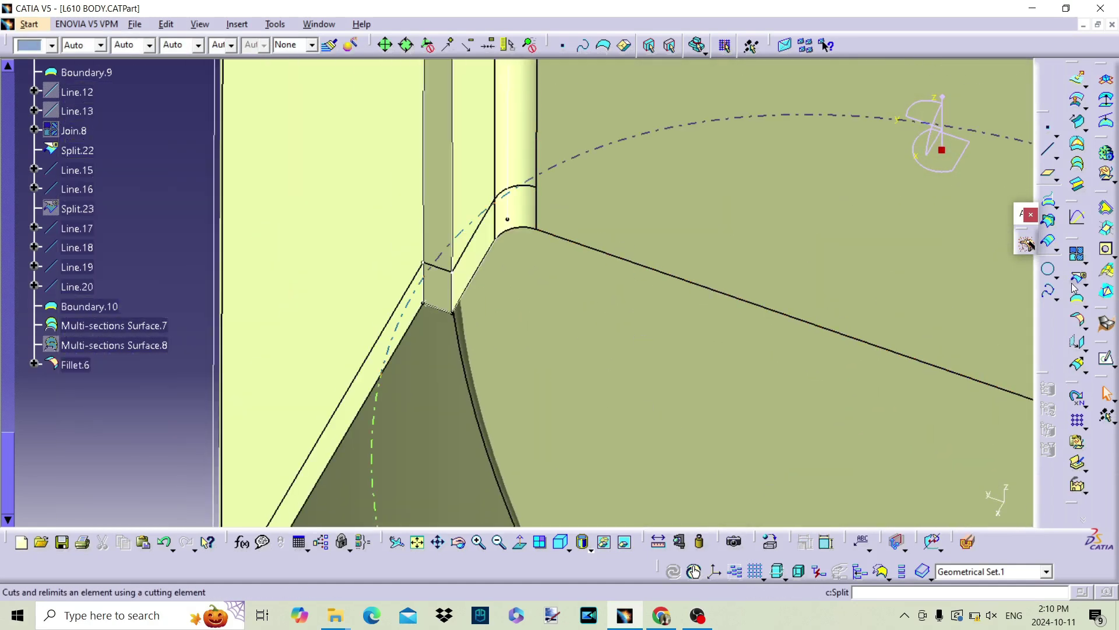
Step: Try a 1 mm BiTangent fillet between Fillet.5 and Multi-sections Surface.7, and abandon it
{"action": "left_click", "coordinate": [1078, 320]}
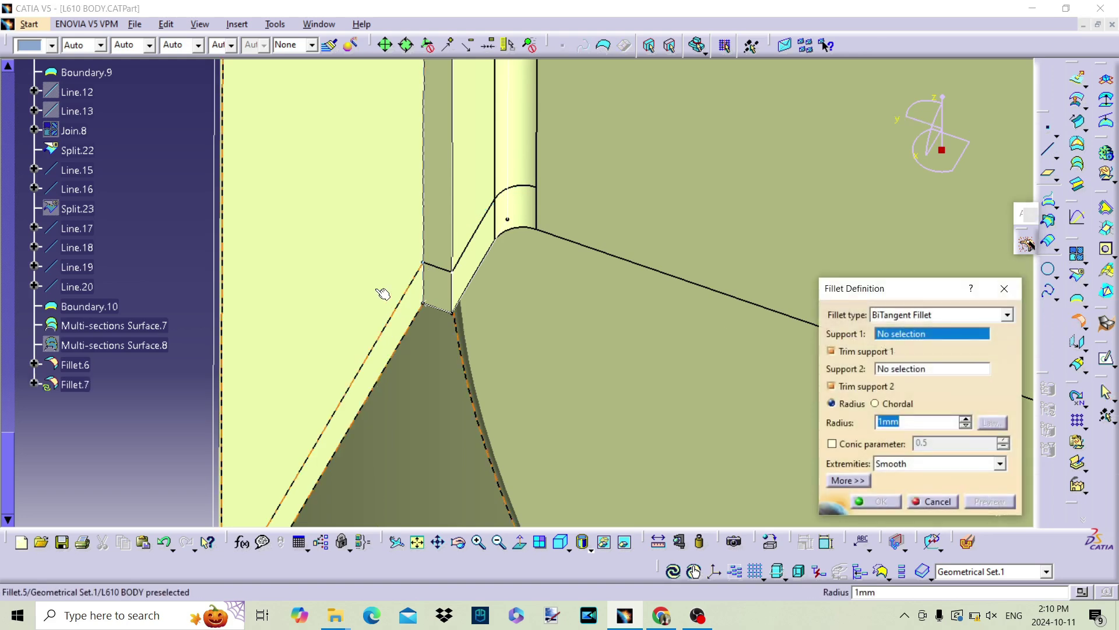
{"action": "left_click", "coordinate": [449, 220]}
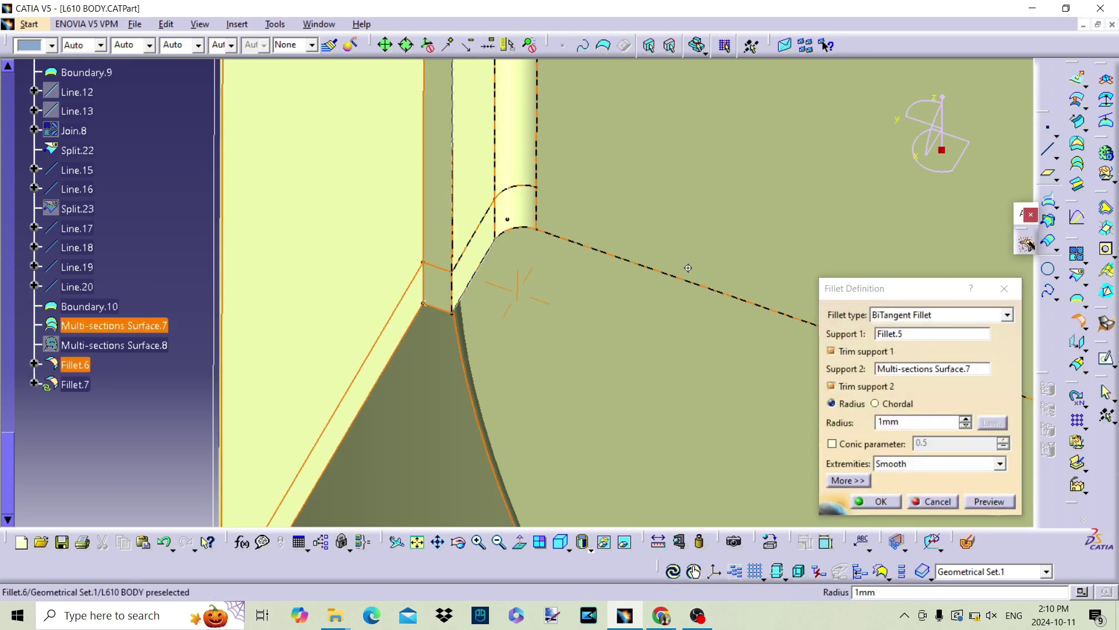
{"action": "middle_click_drag", "start_coordinate": [499, 251], "coordinate": [686, 366]}
{"action": "left_click", "coordinate": [987, 504]}
{"action": "left_click", "coordinate": [670, 355]}
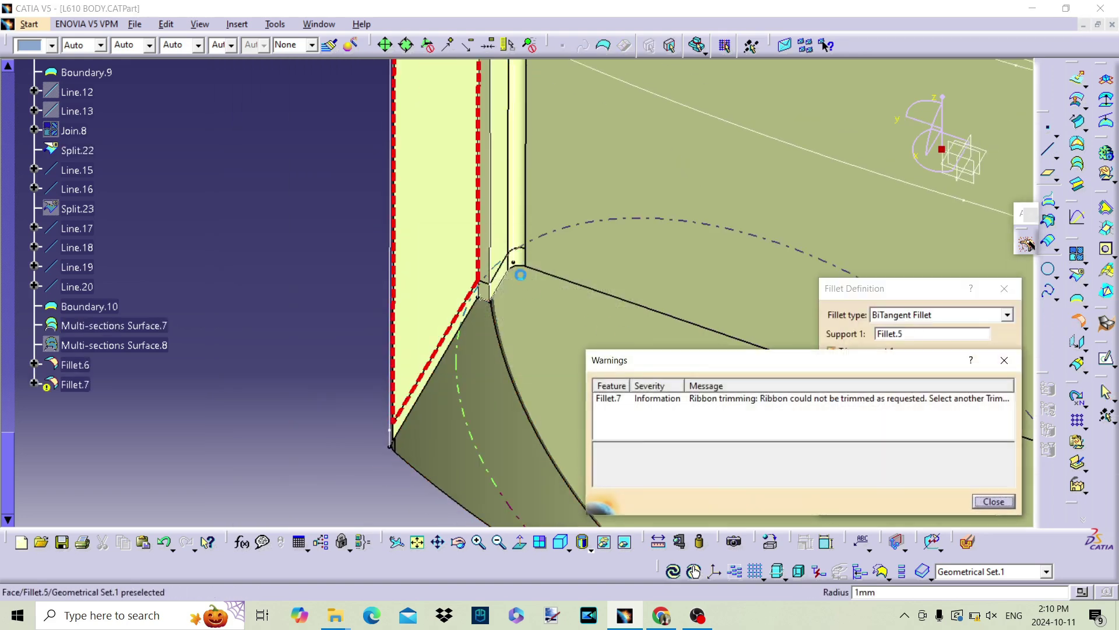
{"action": "left_click", "coordinate": [994, 501]}
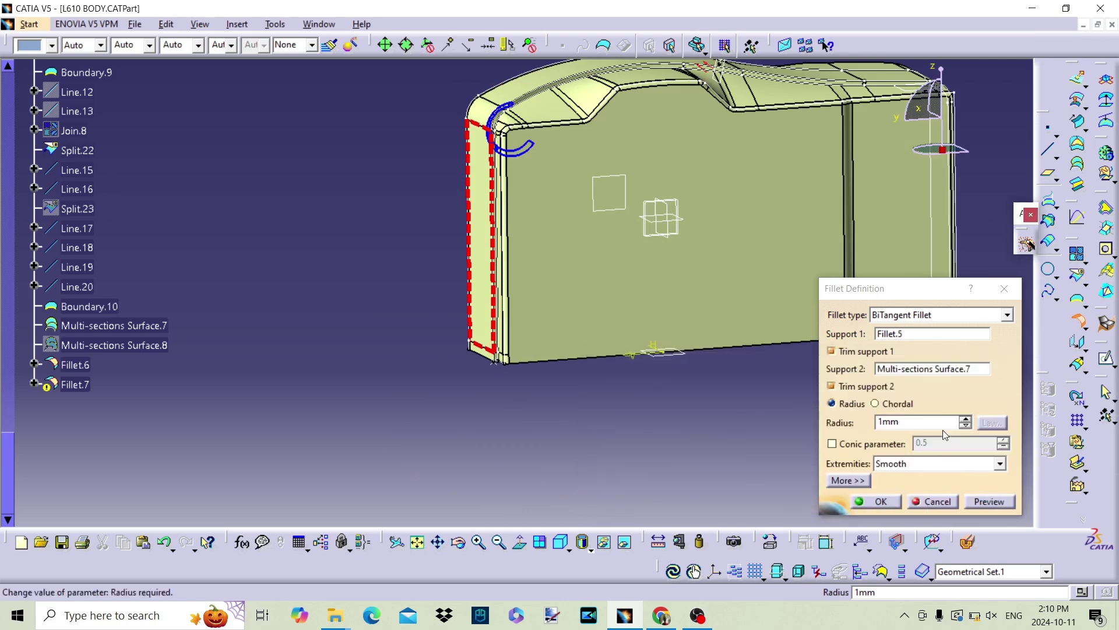
{"action": "left_click", "coordinate": [932, 502]}
Step: Try a 1 mm BiTangent fillet with Fillet.5 and Fillet.6 as its supports
{"action": "left_click", "coordinate": [114, 325]}
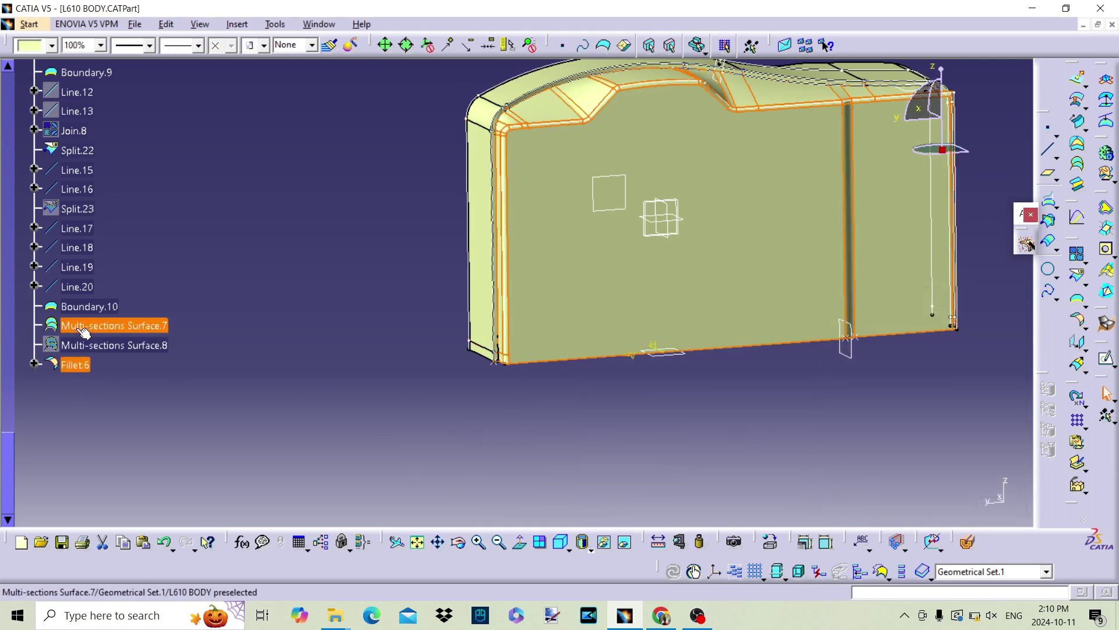
{"action": "left_click", "coordinate": [464, 147]}
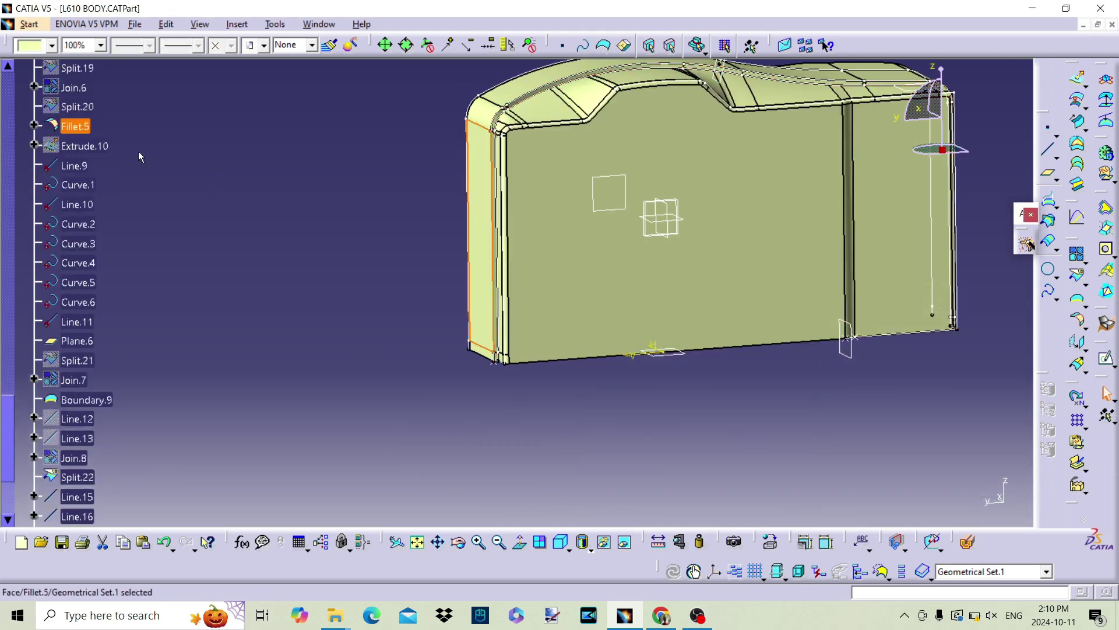
{"action": "left_click", "coordinate": [1084, 325]}
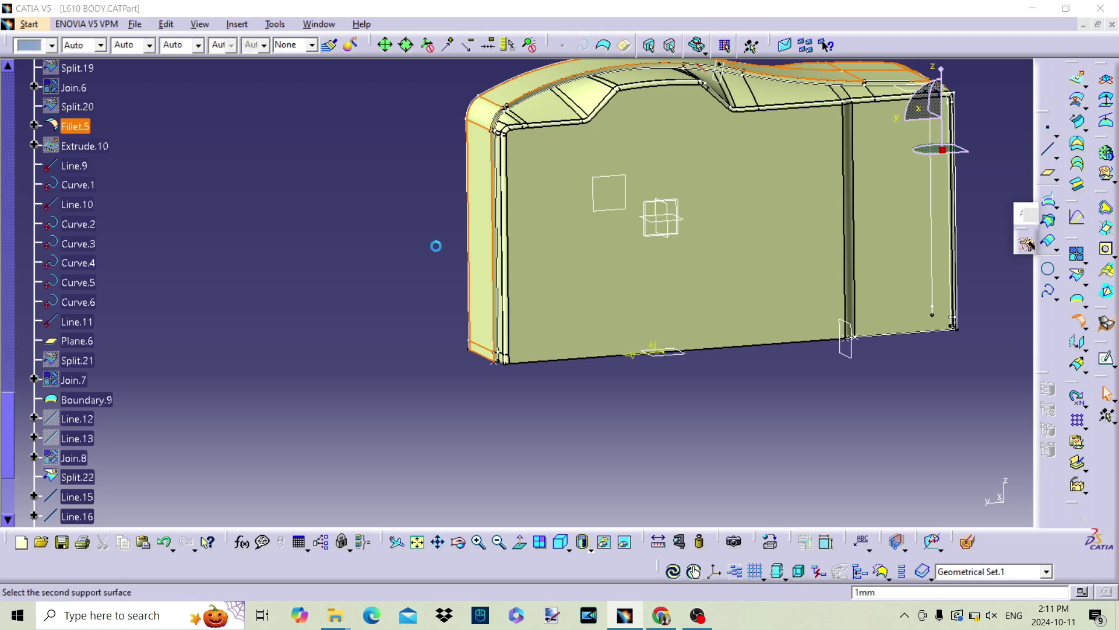
{"action": "scroll", "coordinate": [232, 309], "scroll_direction": "down", "scroll_amount": 4}
{"action": "left_click", "coordinate": [76, 412]}
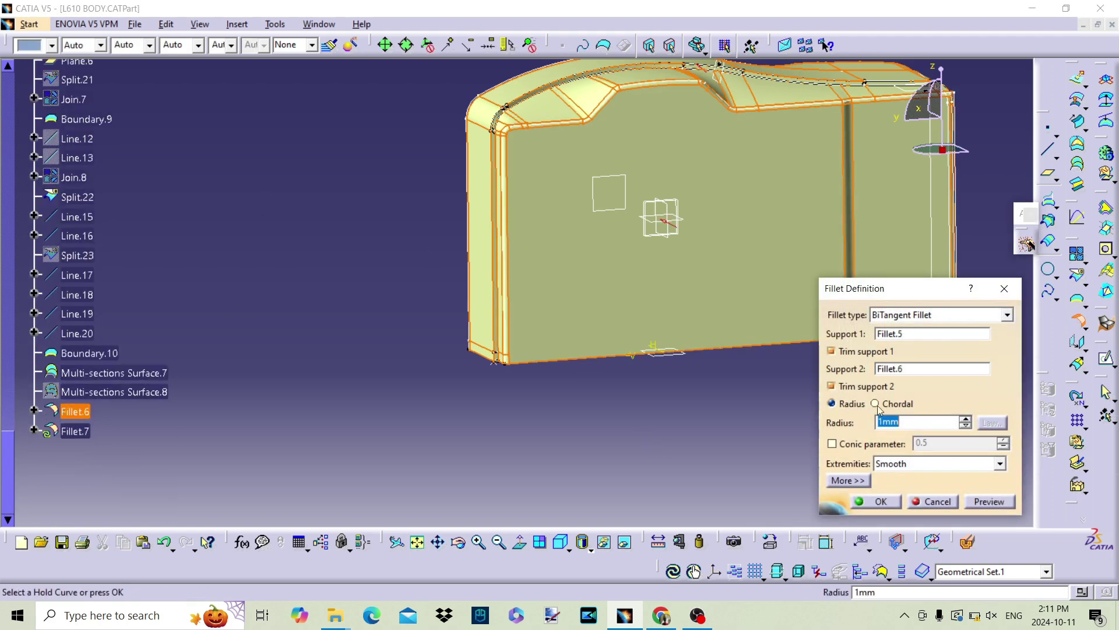
{"action": "left_click", "coordinate": [990, 502]}
{"action": "left_click", "coordinate": [653, 348]}
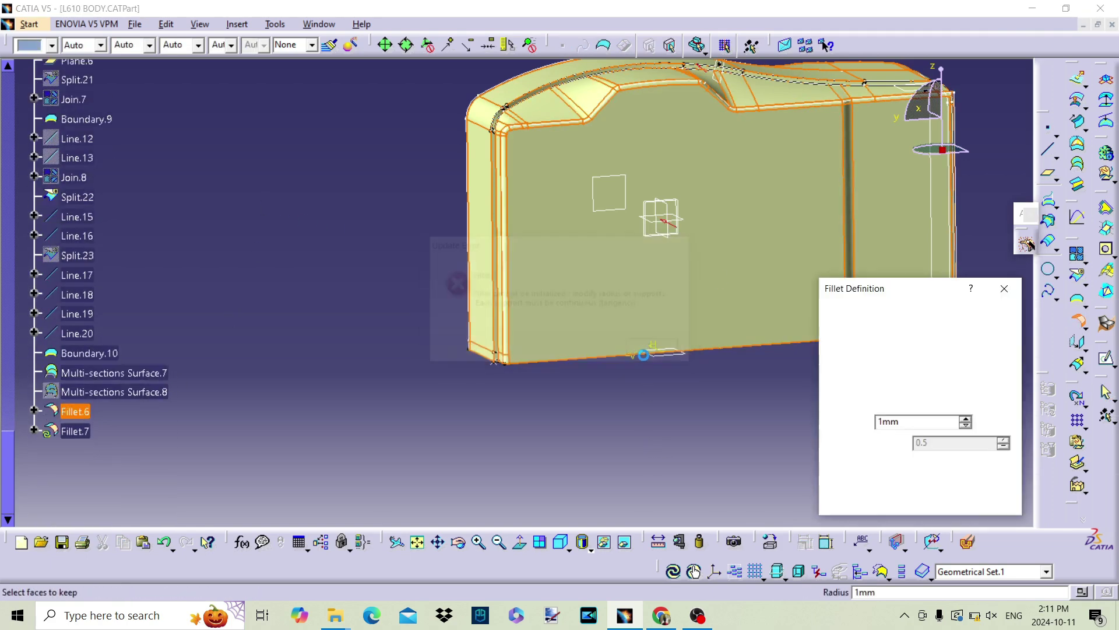
Step: Try the 1 mm fillet between Fillet.5 and Fillet.6 with different support directions
{"action": "middle_click_drag", "start_coordinate": [496, 303], "coordinate": [575, 291]}
{"action": "middle_click_drag", "start_coordinate": [453, 165], "coordinate": [539, 348]}
{"action": "left_click", "coordinate": [989, 502]}
{"action": "left_click", "coordinate": [670, 353]}
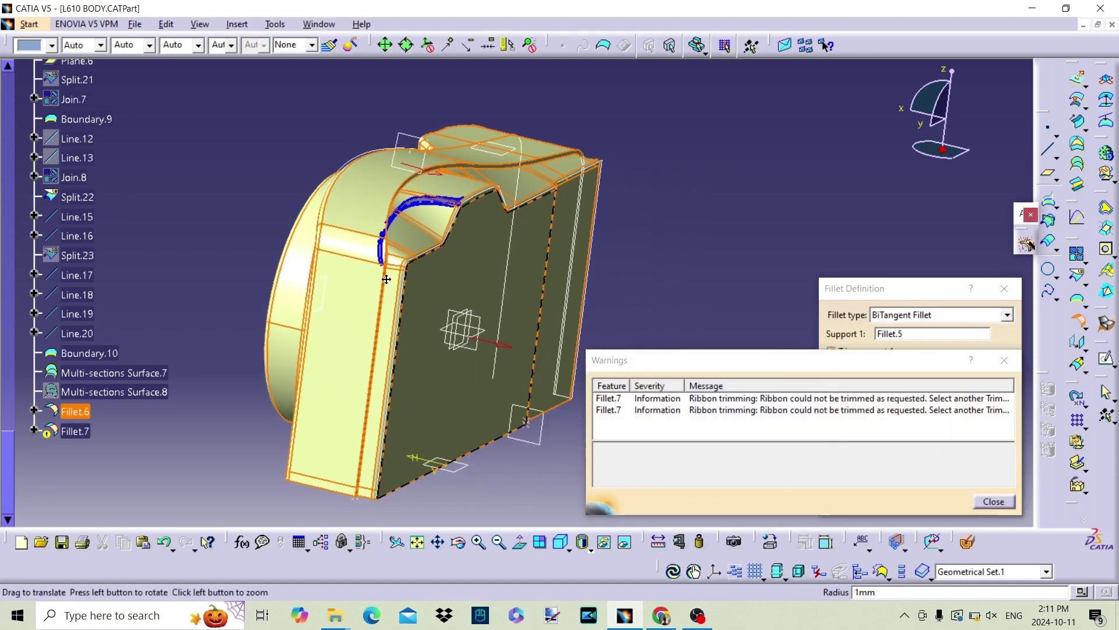
{"action": "left_click", "coordinate": [989, 502]}
{"action": "left_click", "coordinate": [669, 353]}
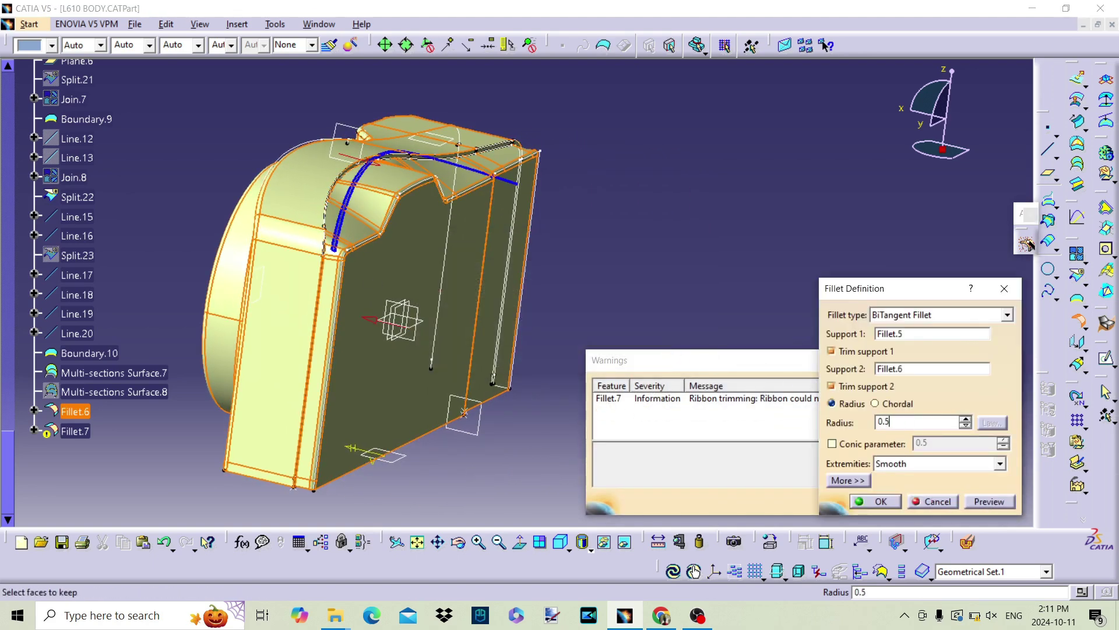
Step: Try the Fillet.5 and Fillet.6 fillet with a 0.5 mm radius and changed support directions, and abandon it
{"action": "key", "text": "Return"}
{"action": "left_click", "coordinate": [657, 354]}
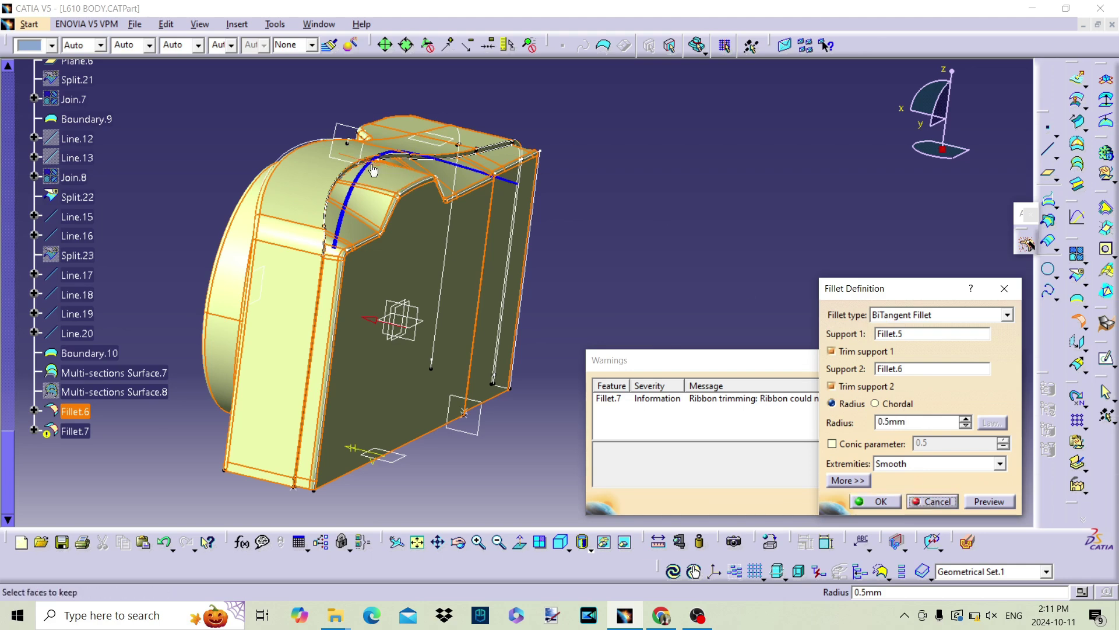
{"action": "left_click", "coordinate": [983, 501]}
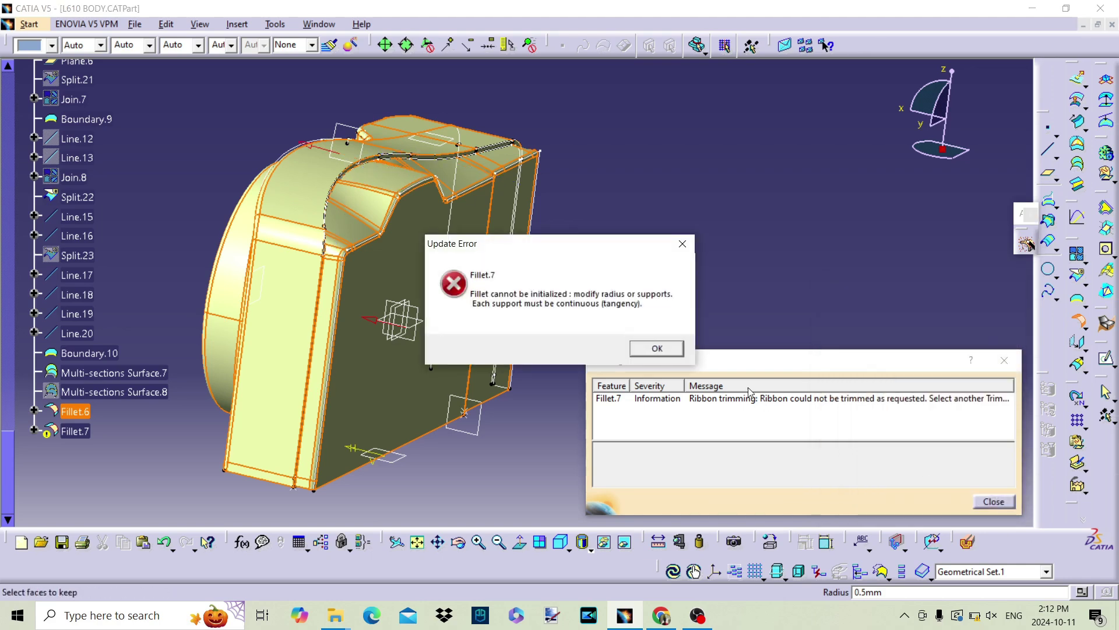
{"action": "left_click", "coordinate": [658, 350]}
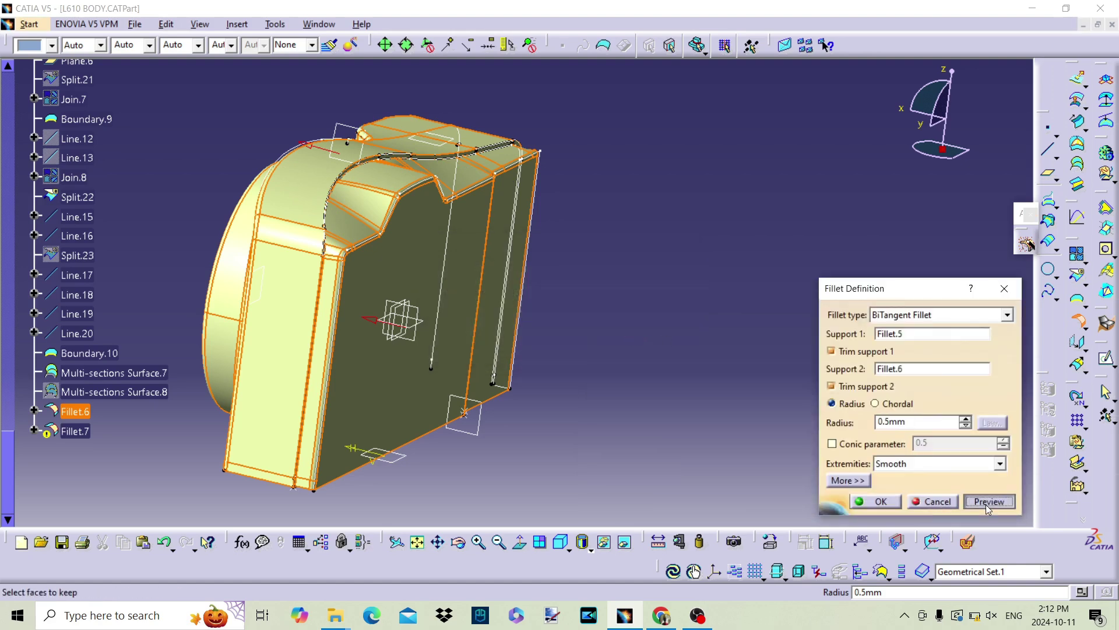
{"action": "left_click", "coordinate": [986, 503]}
{"action": "left_click", "coordinate": [670, 350]}
{"action": "left_click", "coordinate": [989, 505]}
{"action": "left_click", "coordinate": [665, 350]}
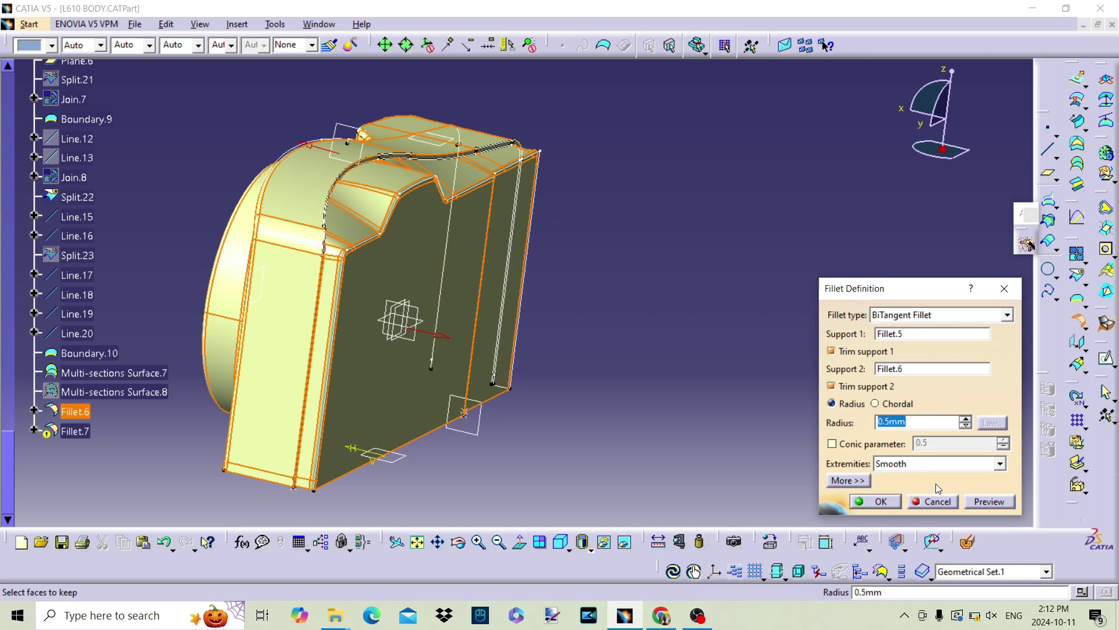
{"action": "left_click", "coordinate": [933, 501]}
Step: Create a 0.5 mm BiTangent fillet between Multi-sections Surface.7 and Fillet.5, trimming both supports and reversing one support direction
{"action": "middle_click_drag", "start_coordinate": [583, 329], "coordinate": [1036, 288]}
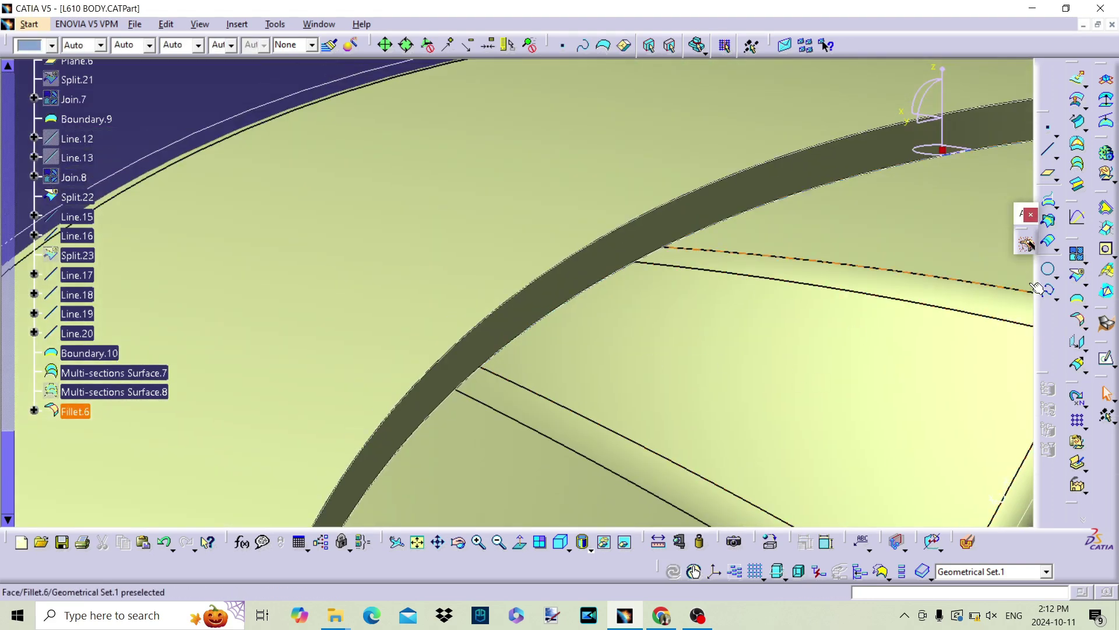
{"action": "left_click", "coordinate": [1079, 322]}
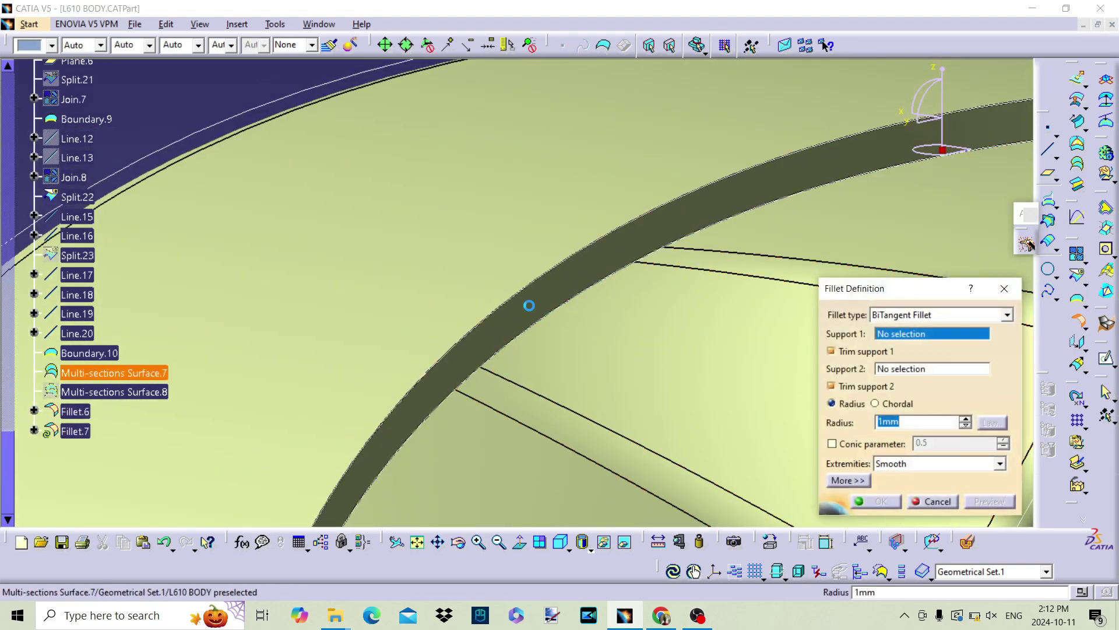
{"action": "left_click", "coordinate": [113, 373]}
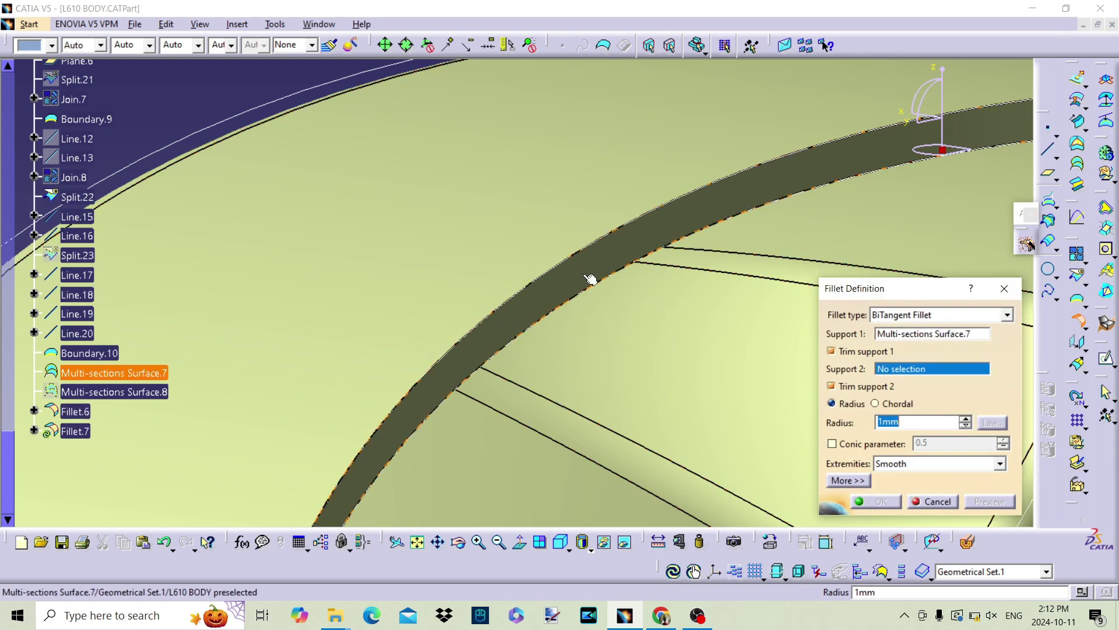
{"action": "scroll", "coordinate": [163, 241], "scroll_direction": "up", "scroll_amount": 4}
{"action": "scroll", "coordinate": [164, 241], "scroll_direction": "up", "scroll_amount": 1}
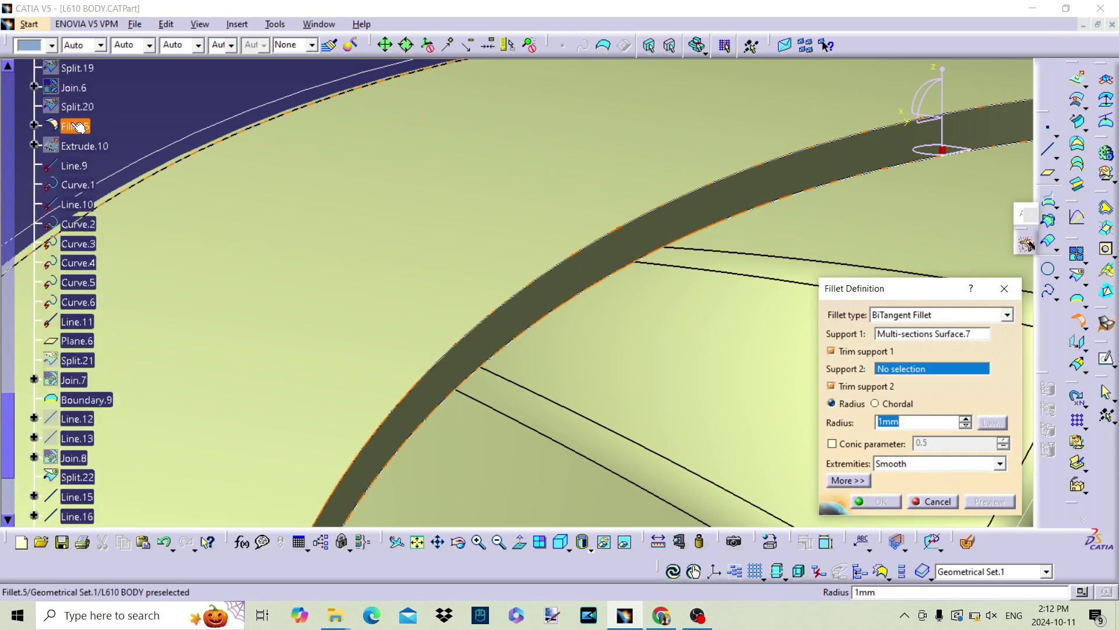
{"action": "left_click", "coordinate": [80, 127]}
{"action": "middle_click_drag", "start_coordinate": [493, 180], "coordinate": [580, 325]}
{"action": "middle_click_drag", "start_coordinate": [400, 250], "coordinate": [536, 255]}
{"action": "left_click", "coordinate": [270, 388]}
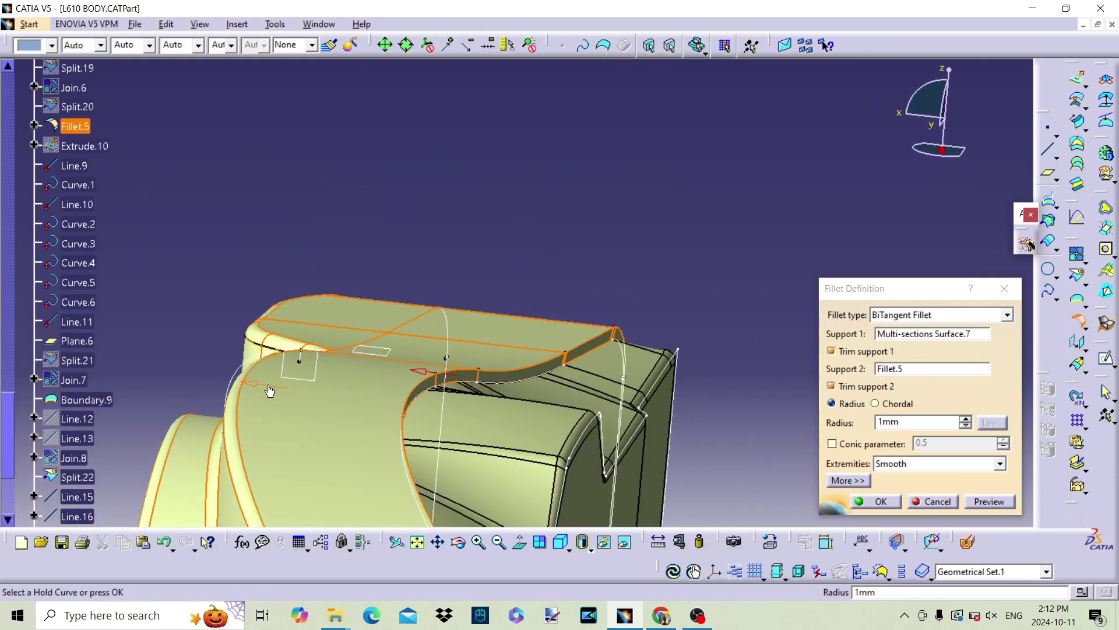
{"action": "left_click", "coordinate": [991, 501]}
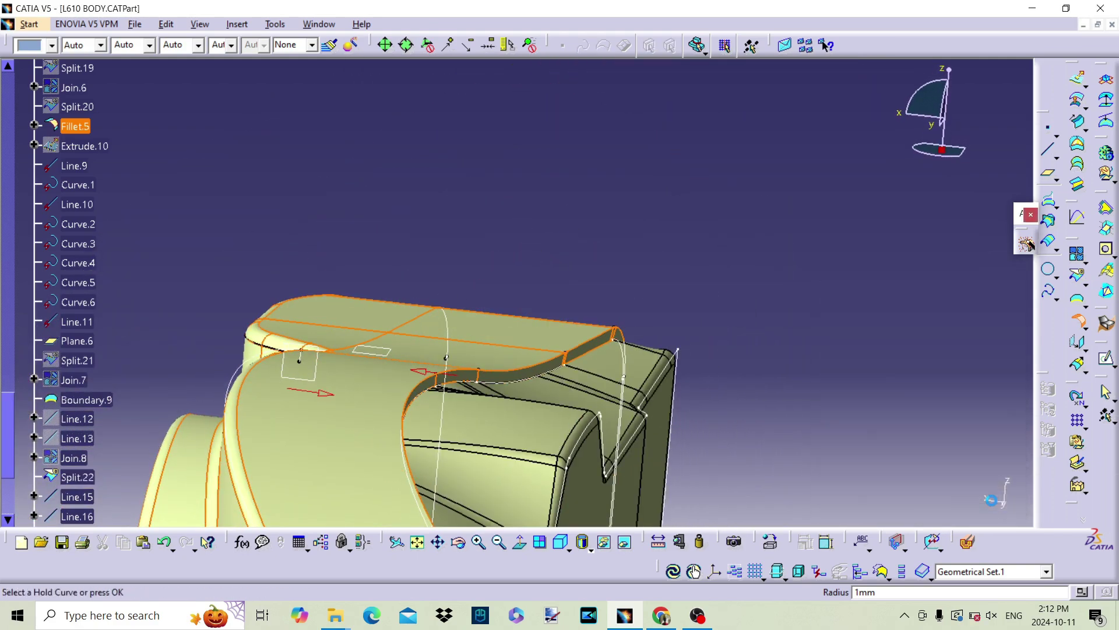
{"action": "left_click", "coordinate": [664, 345]}
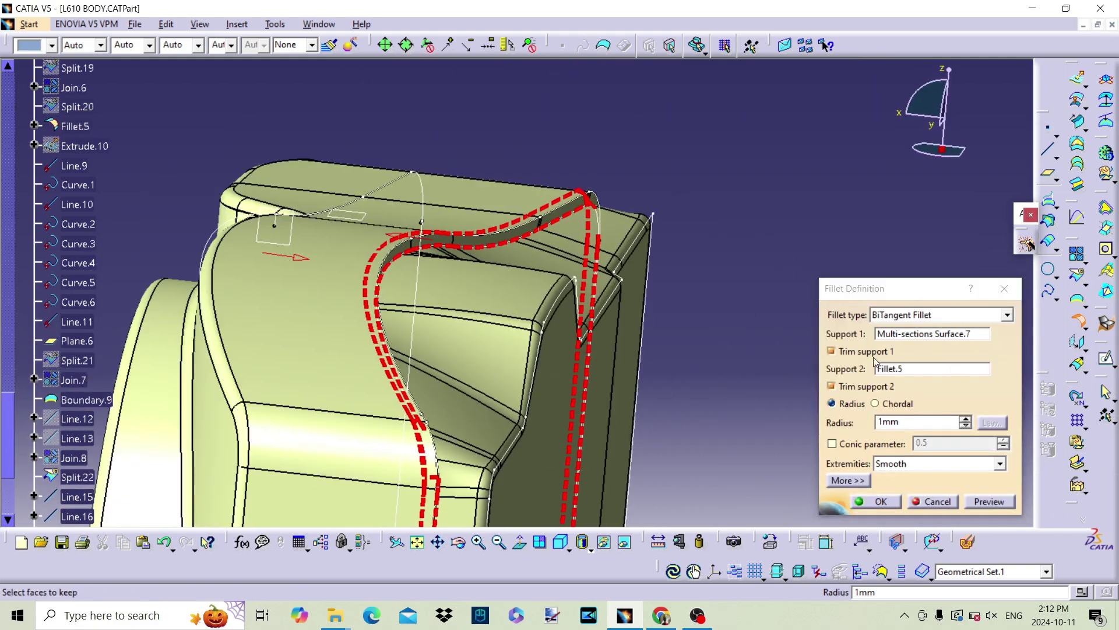
{"action": "key", "text": "Return"}
Step: Try a 0.5 mm BiTangent fillet between Fillet.6 and Fillet.7 along the rear panel's groove, with both supports trimmed
{"action": "middle_click_drag", "start_coordinate": [578, 270], "coordinate": [732, 407]}
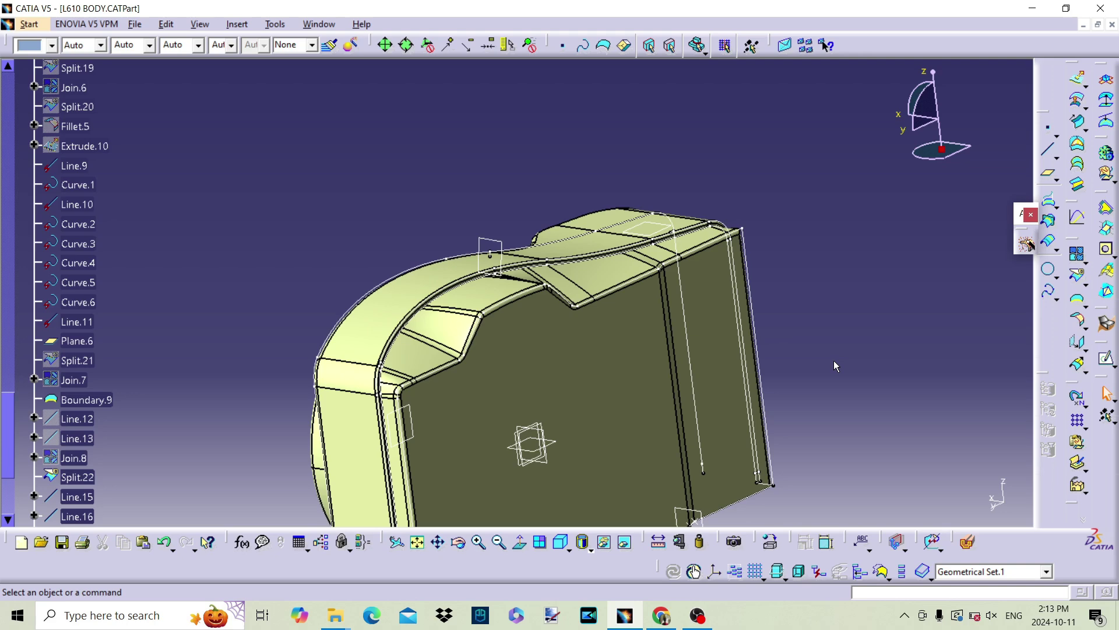
{"action": "middle_click_drag", "start_coordinate": [406, 350], "coordinate": [393, 281]}
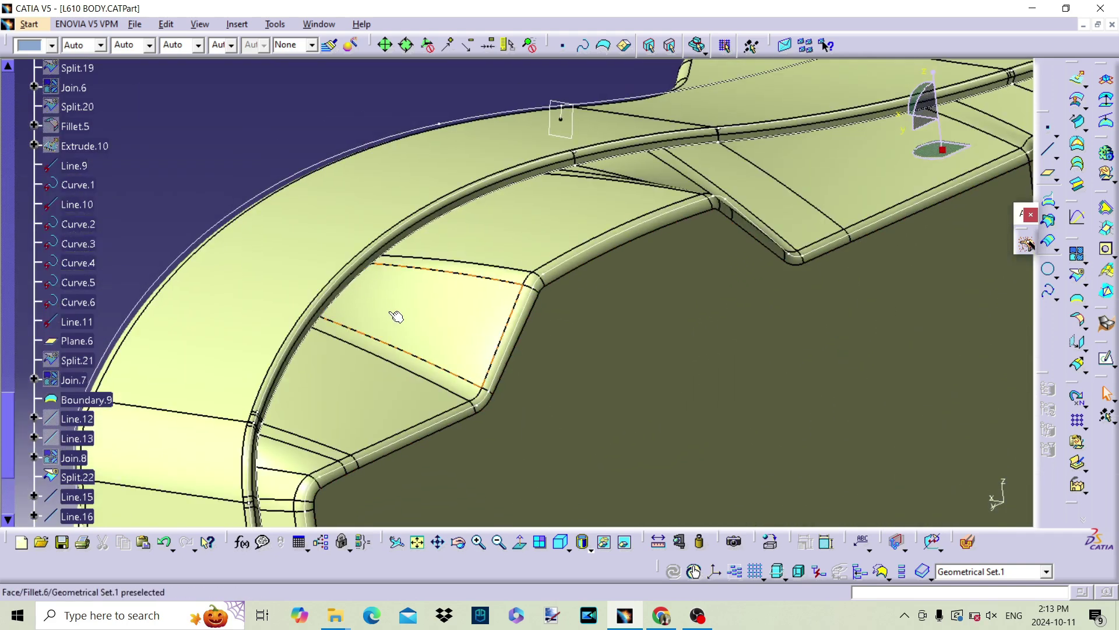
{"action": "middle_click_drag", "start_coordinate": [381, 267], "coordinate": [404, 249]}
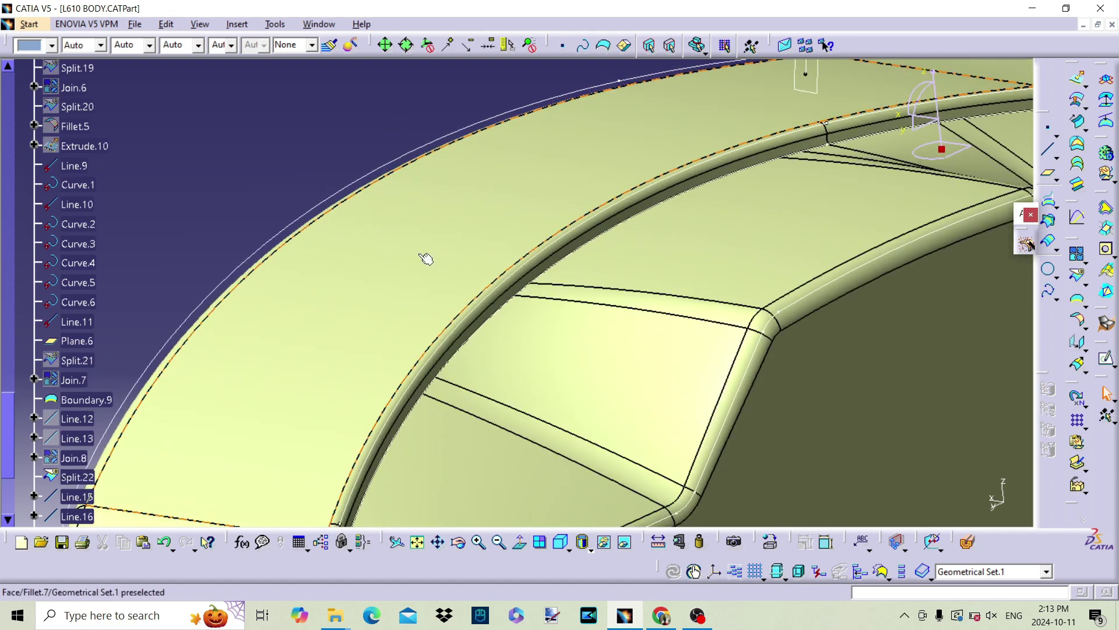
{"action": "middle_click_drag", "start_coordinate": [510, 254], "coordinate": [291, 338]}
{"action": "left_click", "coordinate": [1078, 319]}
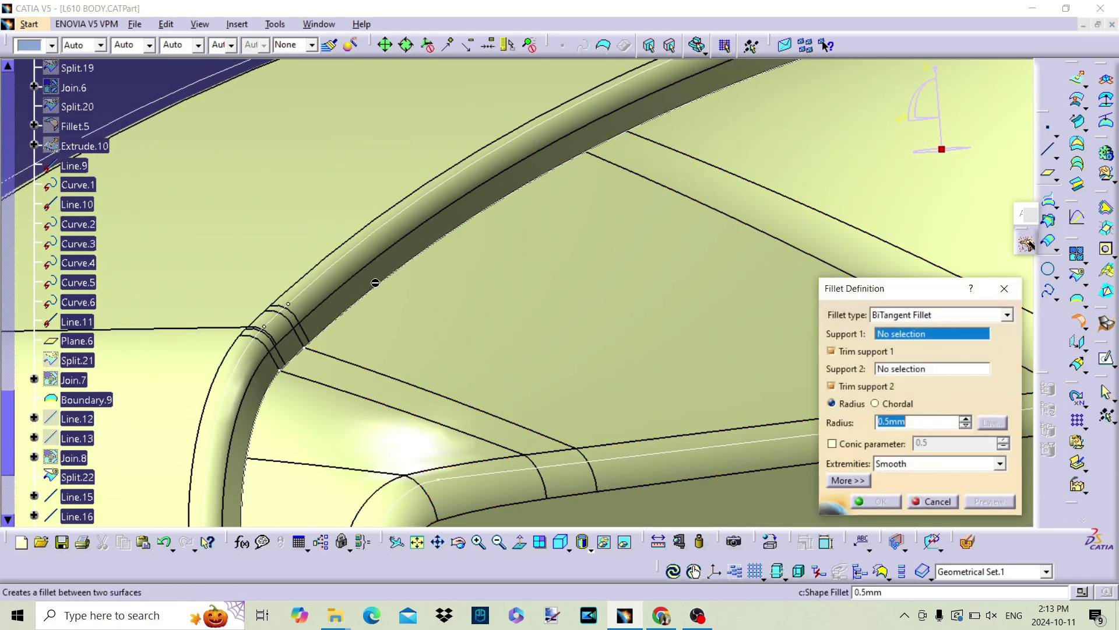
{"action": "left_click", "coordinate": [402, 313]}
{"action": "left_click", "coordinate": [279, 300]}
{"action": "middle_click_drag", "start_coordinate": [579, 190], "coordinate": [554, 260]}
{"action": "left_click", "coordinate": [882, 501]}
{"action": "left_click", "coordinate": [672, 355]}
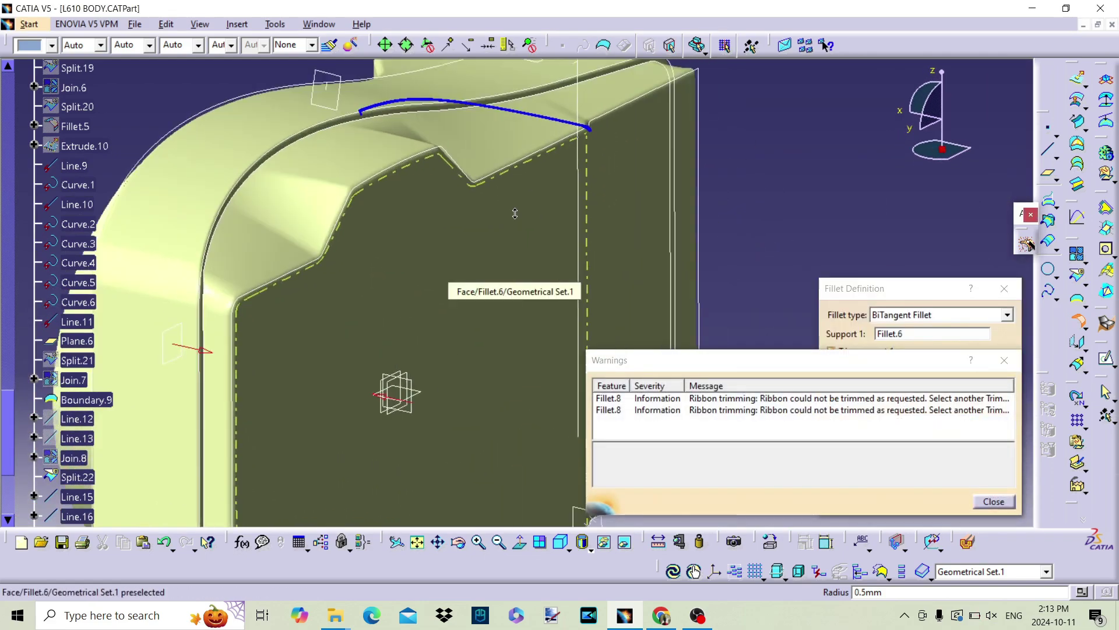